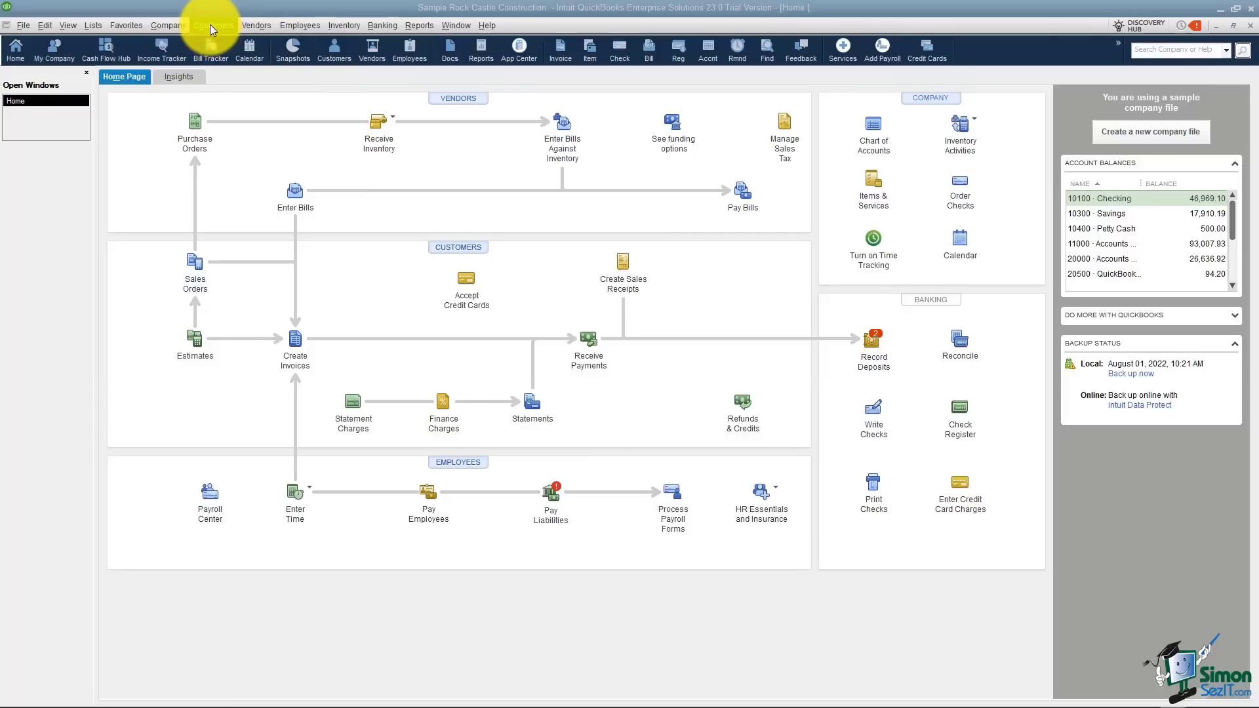
Open the Customer Center, then view the attachments window for the first customer's Family Room job and close it.
{"action": "left_click", "coordinate": [210, 25]}
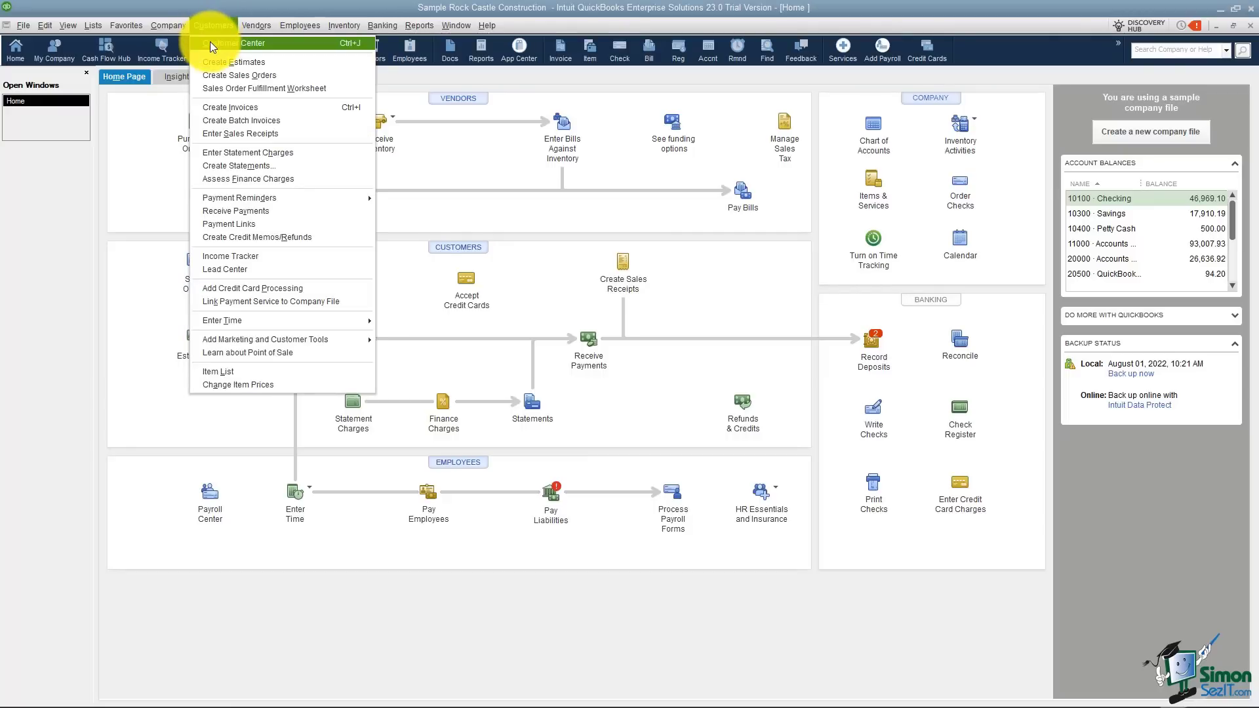
{"action": "left_click", "coordinate": [210, 42]}
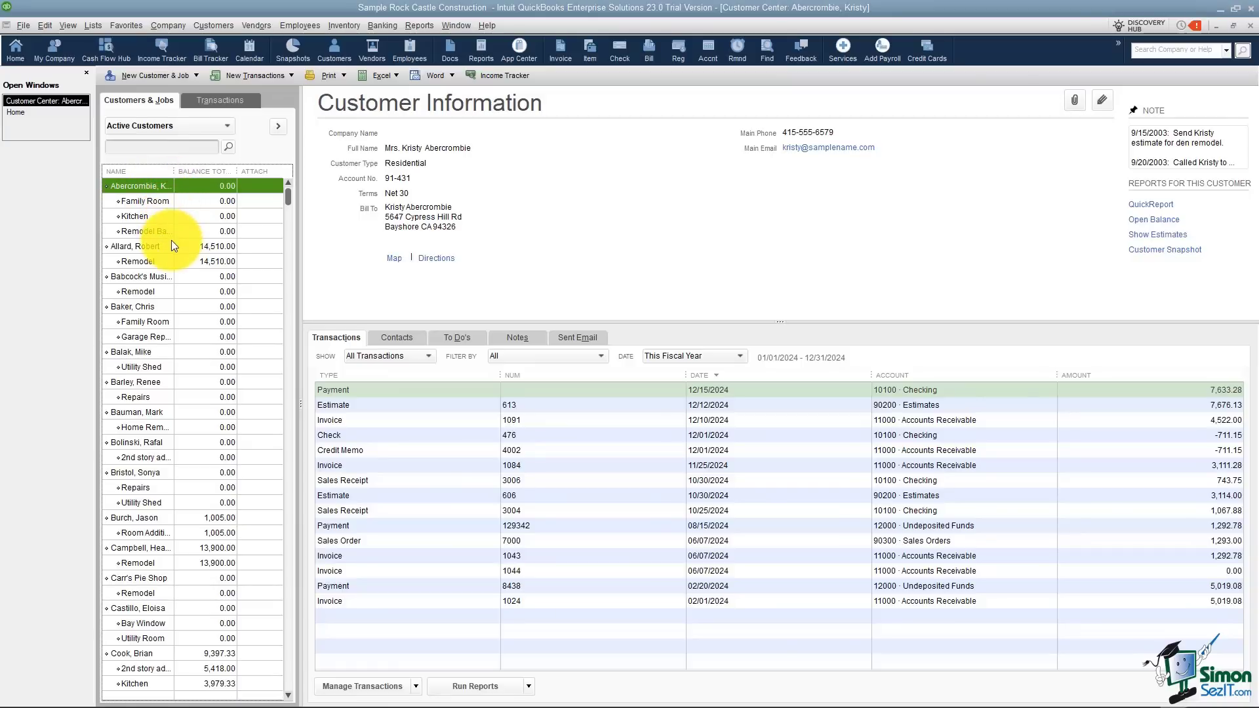
{"action": "left_click", "coordinate": [259, 202]}
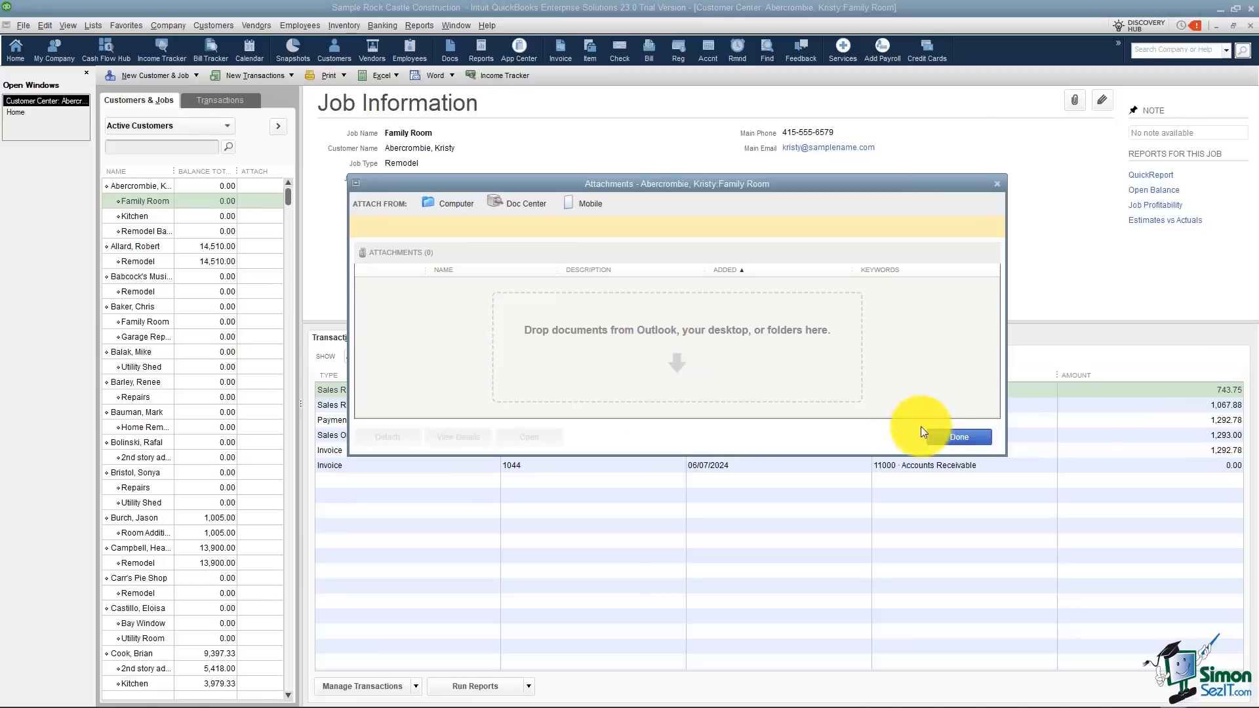
{"action": "left_click", "coordinate": [948, 446]}
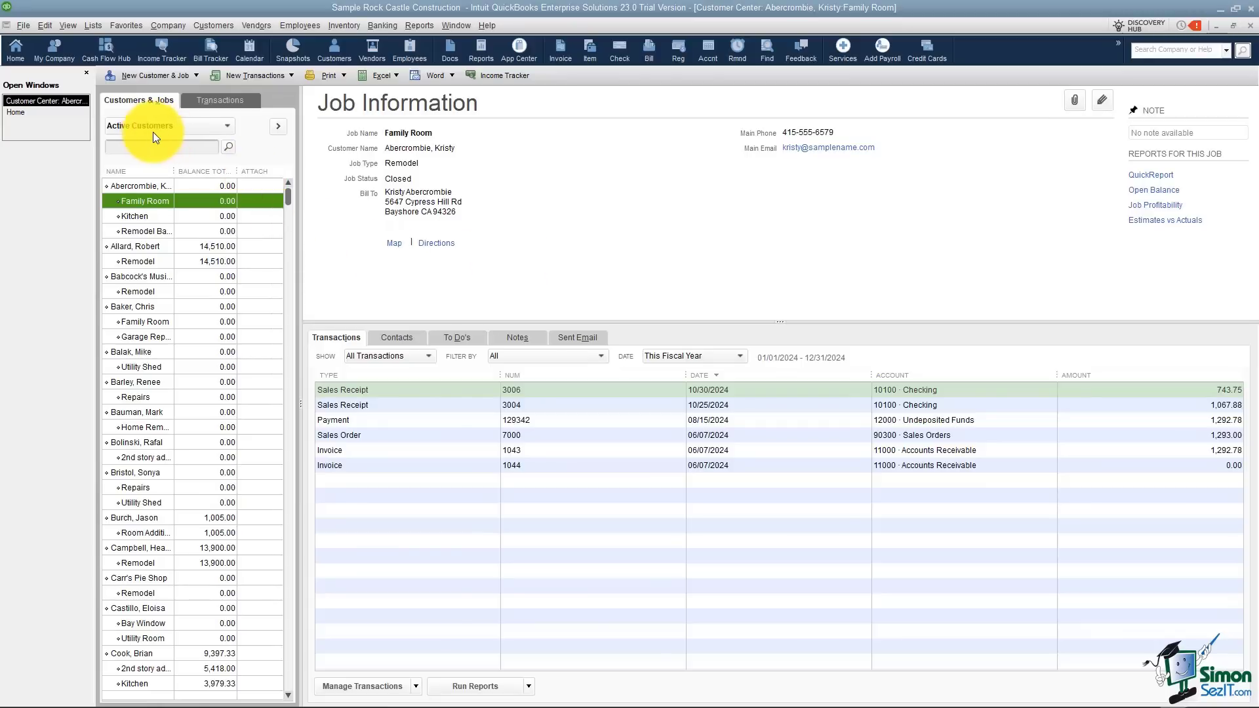
Choose the Active Customers filter, view the customer list at full width, and restore the split view with job details.
{"action": "left_click", "coordinate": [227, 127]}
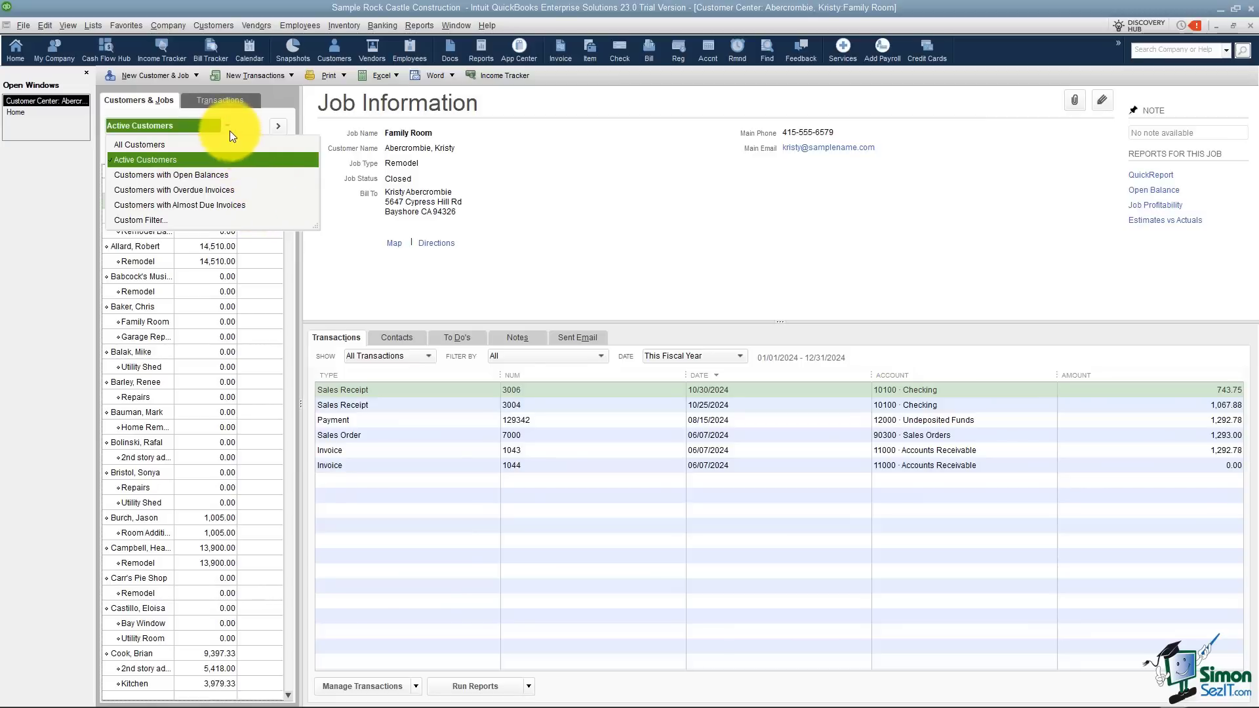
{"action": "left_click", "coordinate": [143, 162]}
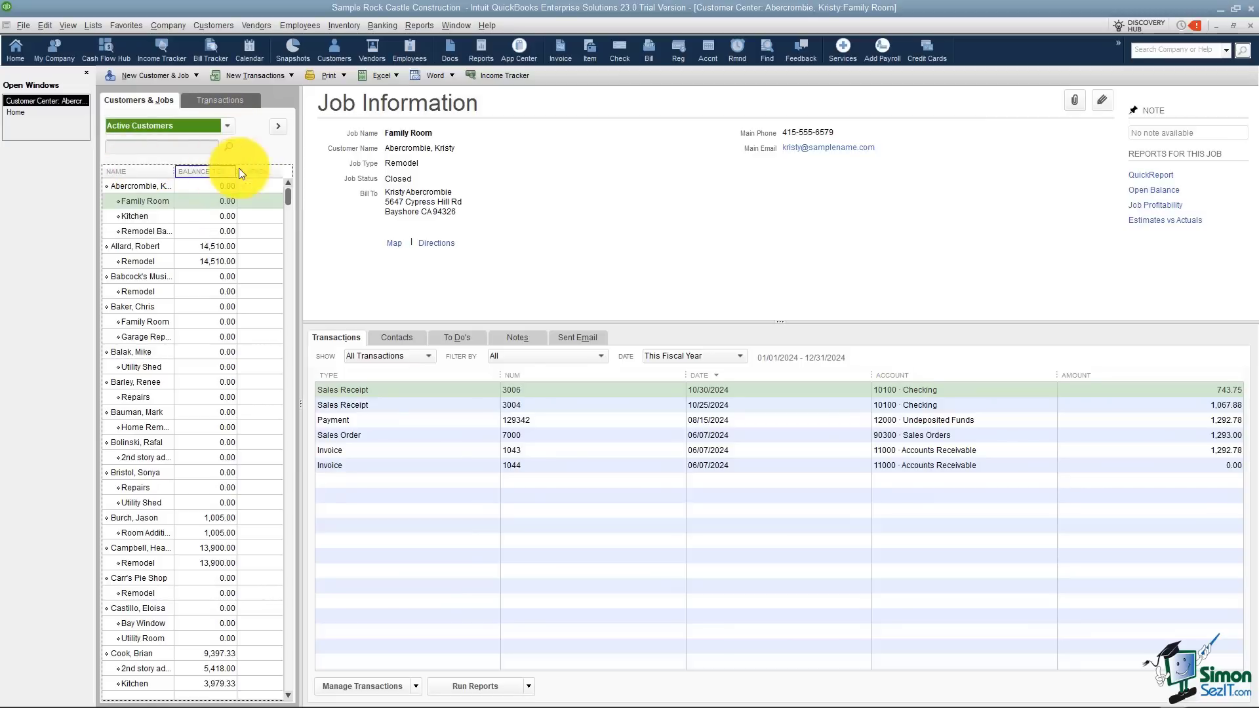
{"action": "left_click", "coordinate": [278, 127]}
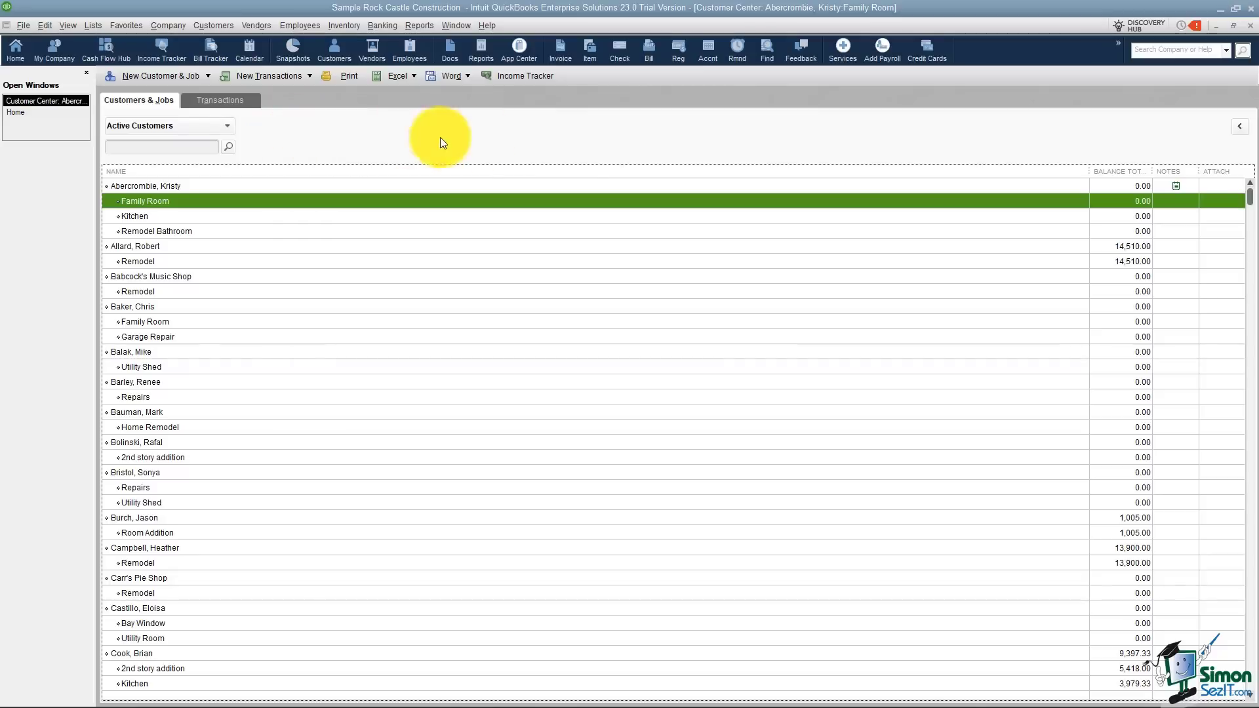
{"action": "left_click", "coordinate": [1242, 131]}
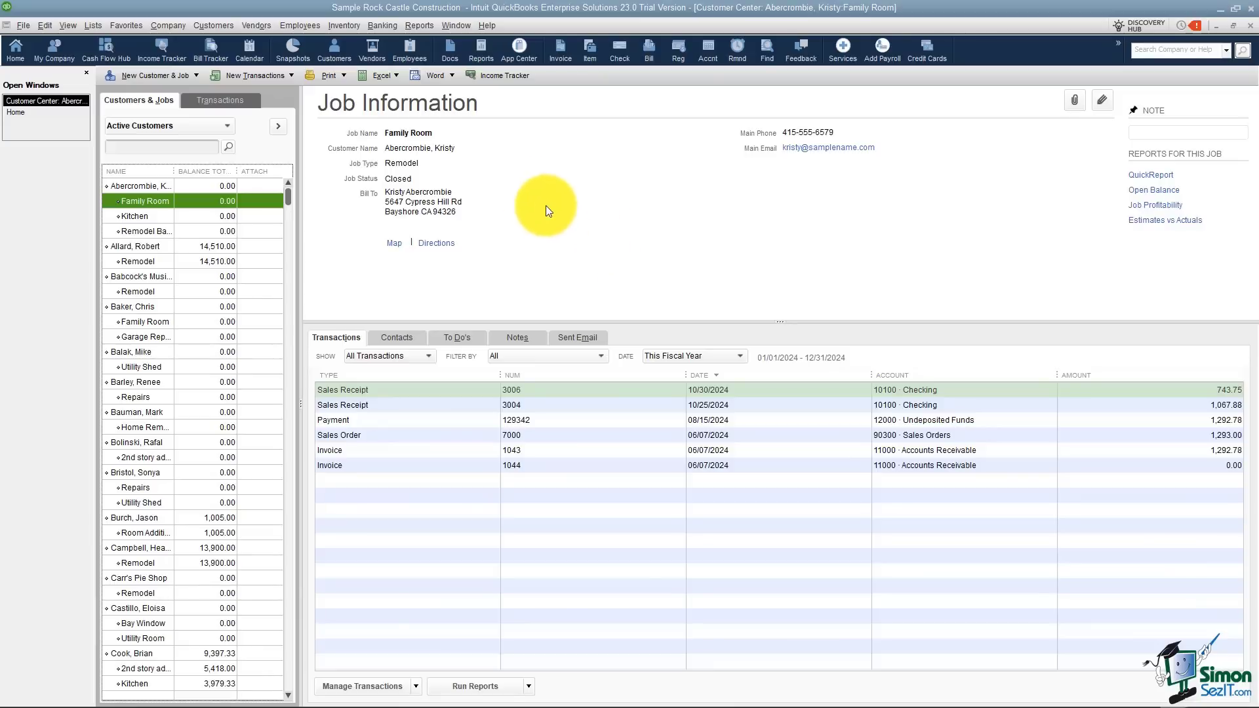
Select the first customer in the list, view that customer's QuickReport, and close the report.
{"action": "left_click", "coordinate": [129, 185]}
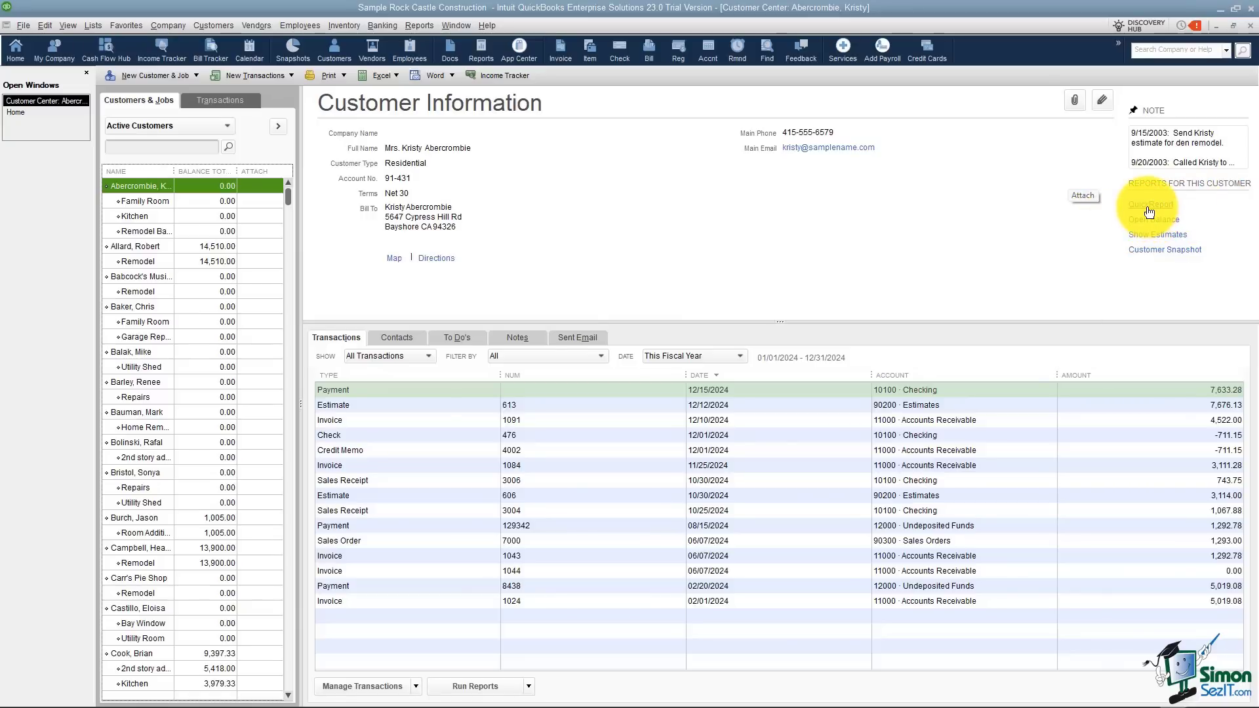
{"action": "left_click", "coordinate": [1148, 211]}
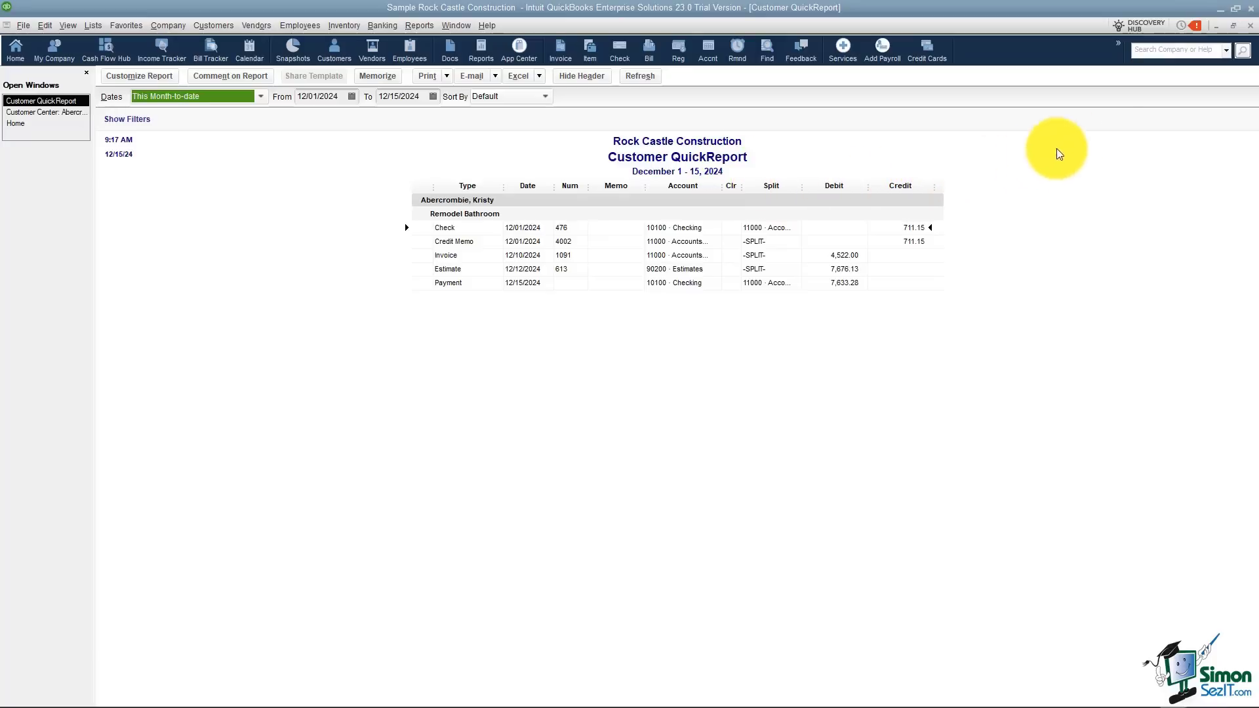
{"action": "left_click", "coordinate": [1250, 26]}
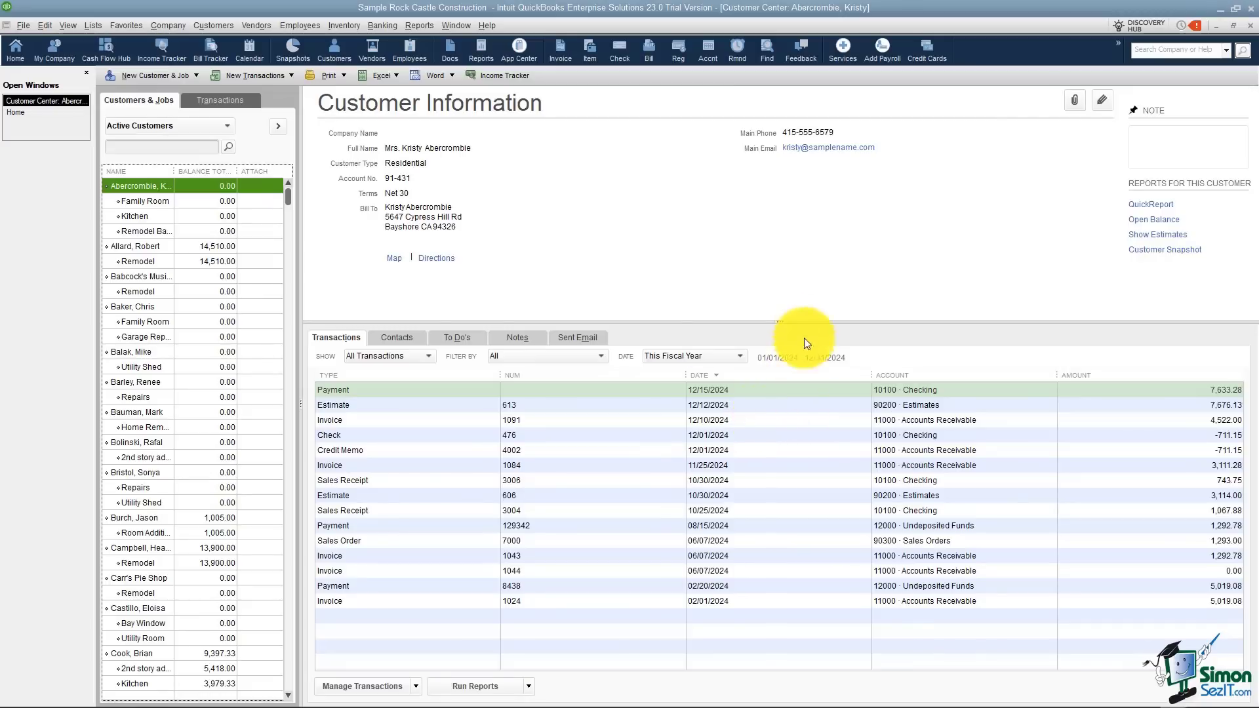
Enlarge the customer's transactions area, then open the payment dated 12/15/2024 and save and close it.
{"action": "left_click_drag", "start_coordinate": [805, 322], "coordinate": [800, 236]}
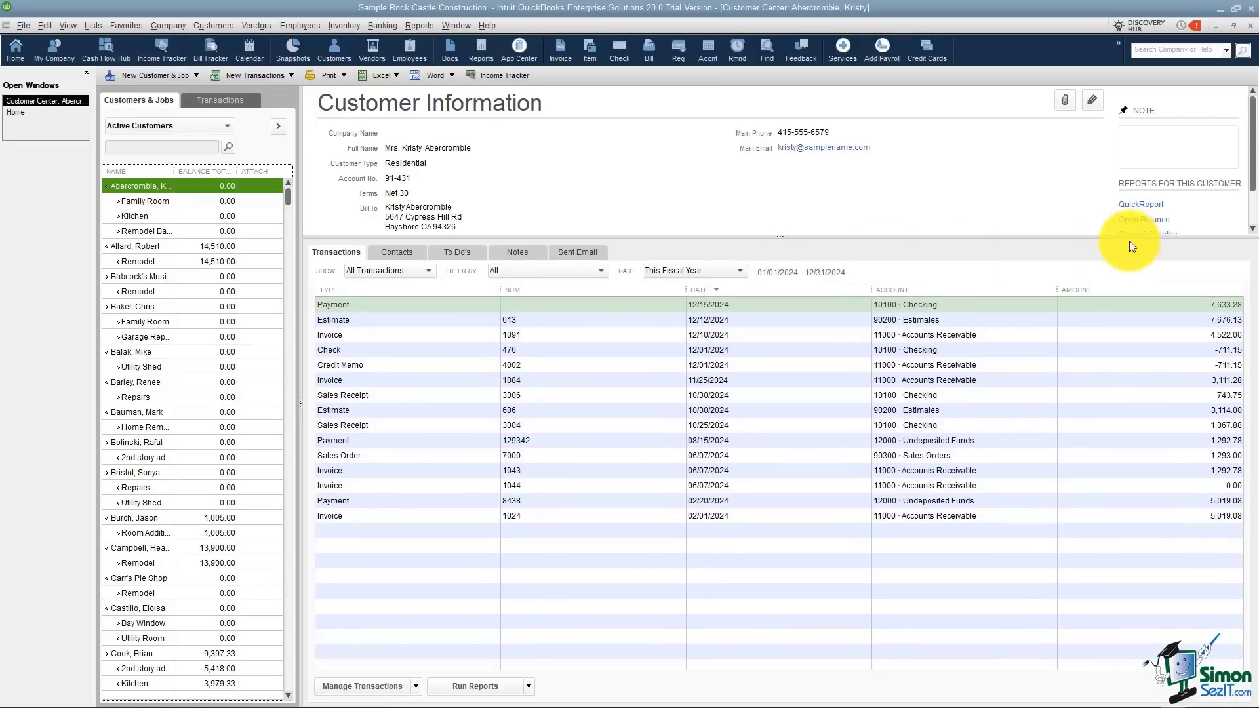
{"action": "left_click_drag", "start_coordinate": [1041, 236], "coordinate": [1041, 290]}
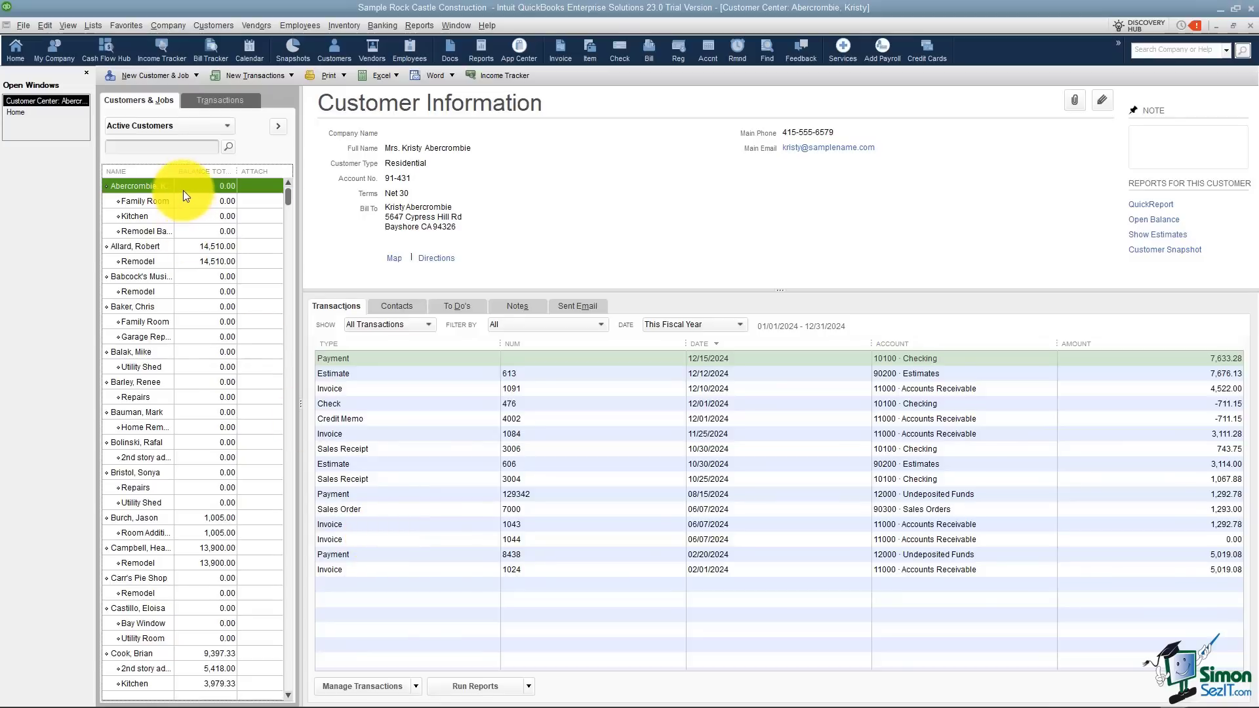
{"action": "double_click", "coordinate": [355, 363]}
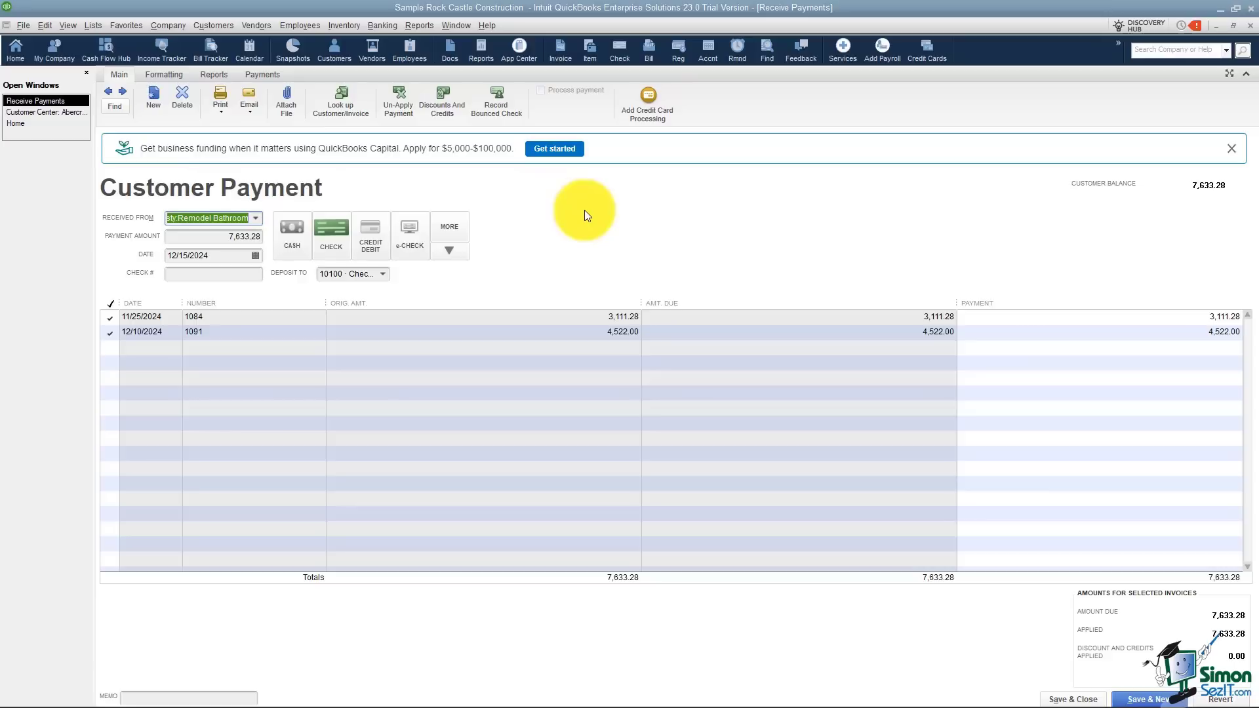
{"action": "left_click", "coordinate": [1057, 697]}
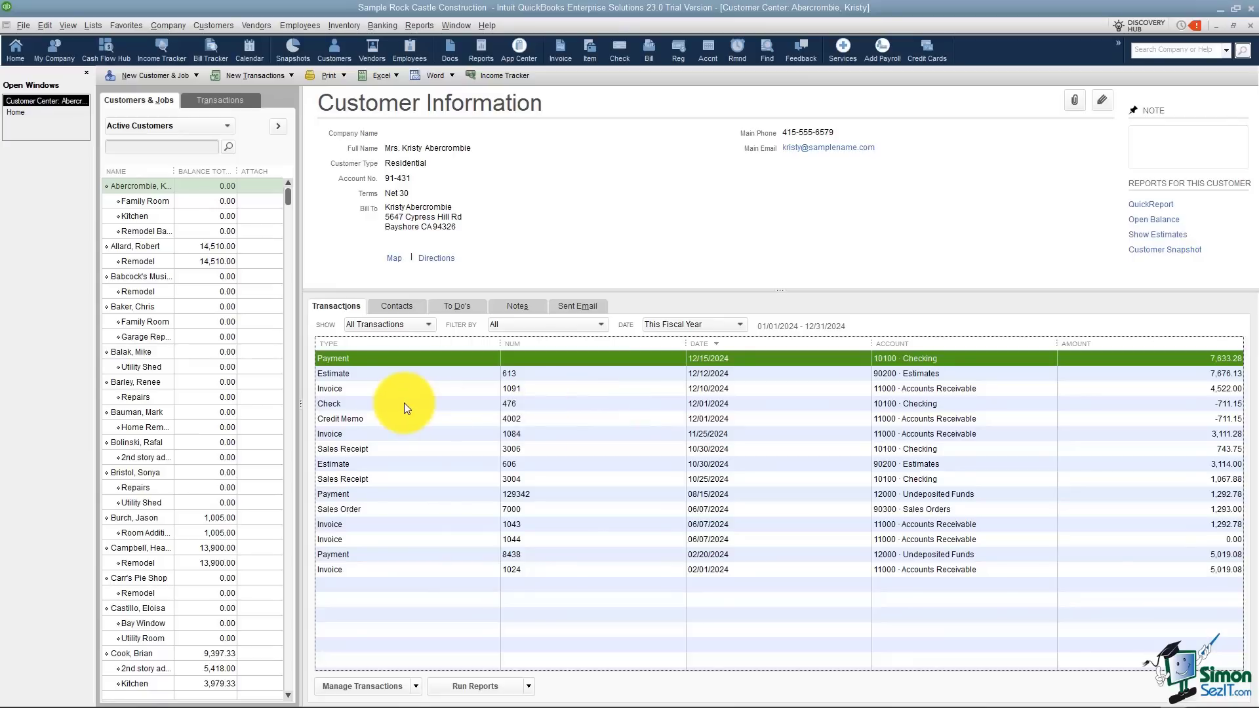
Filter the customer's transactions to Invoices for All dates, then switch the list back to All Transactions.
{"action": "left_click", "coordinate": [430, 325]}
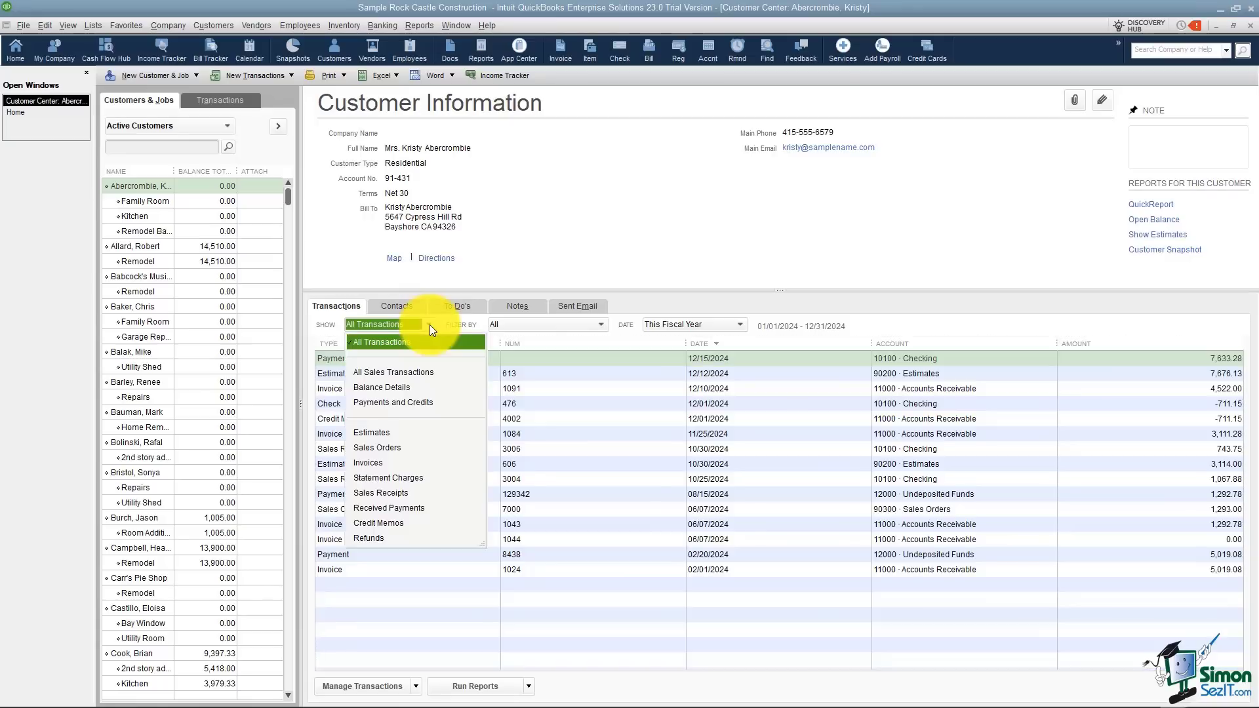
{"action": "left_click", "coordinate": [387, 462]}
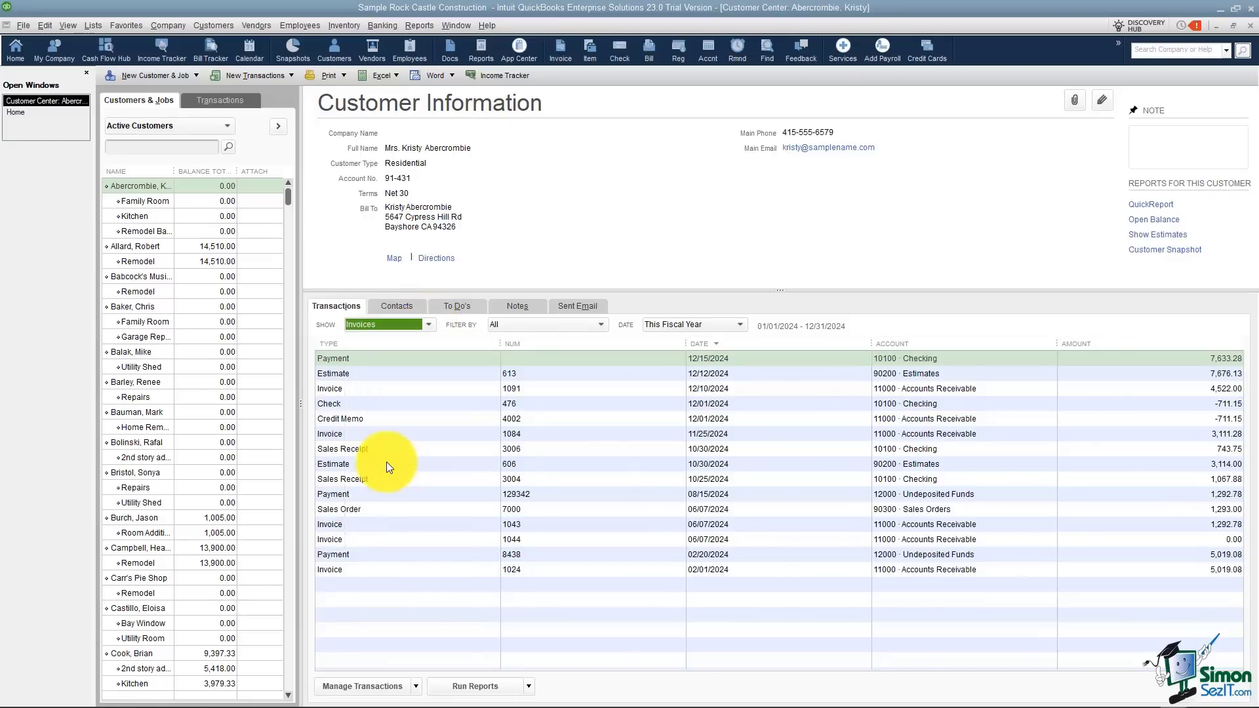
{"action": "left_click", "coordinate": [739, 324]}
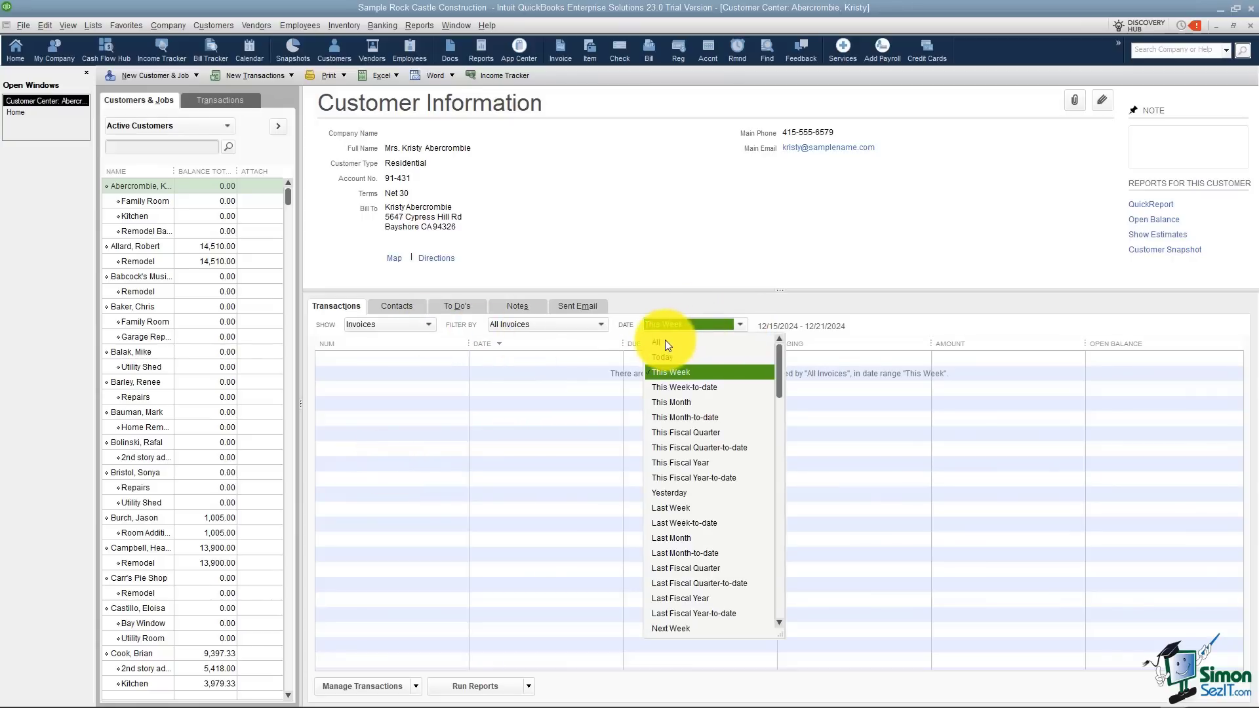
{"action": "left_click", "coordinate": [642, 339]}
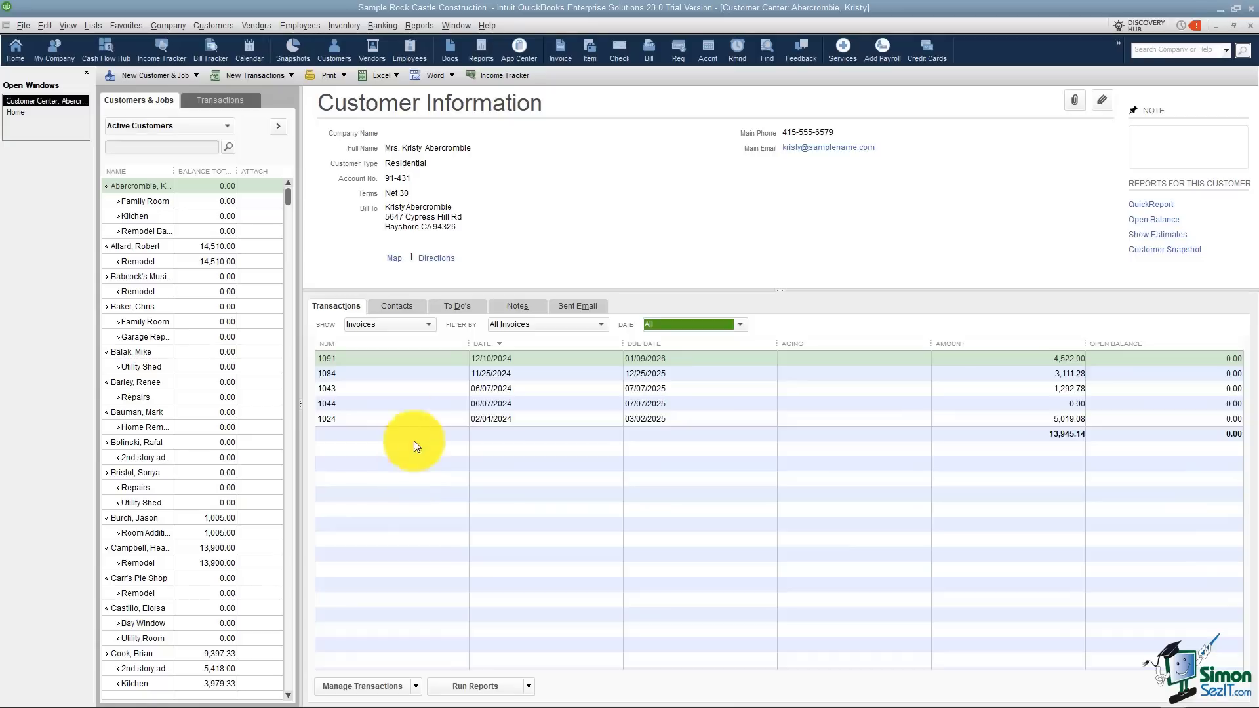
{"action": "left_click", "coordinate": [426, 325]}
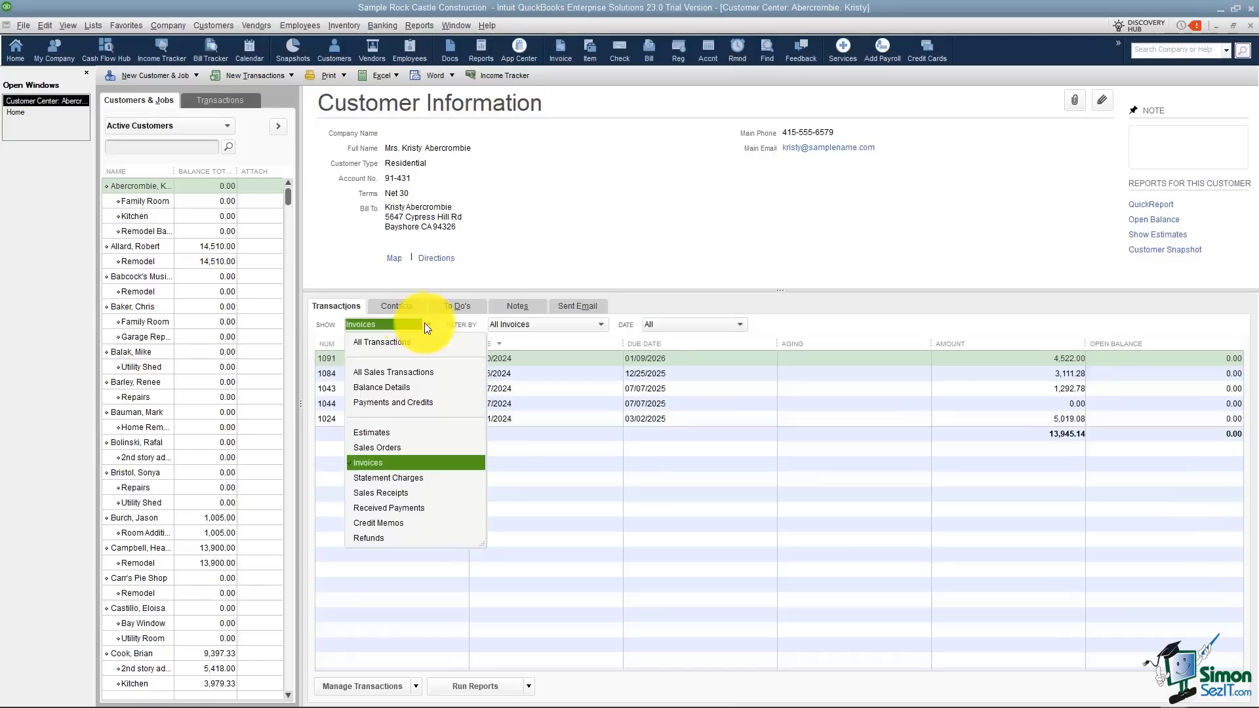
{"action": "left_click", "coordinate": [382, 344]}
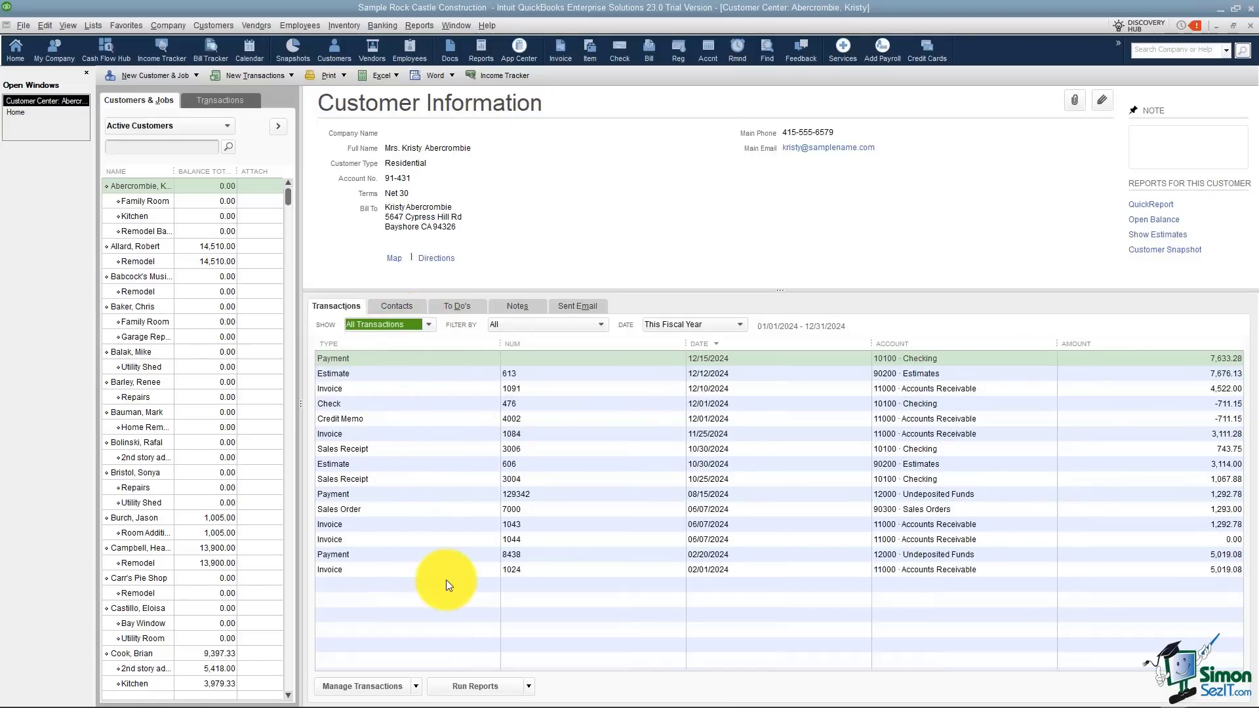
{"action": "left_click", "coordinate": [417, 687]}
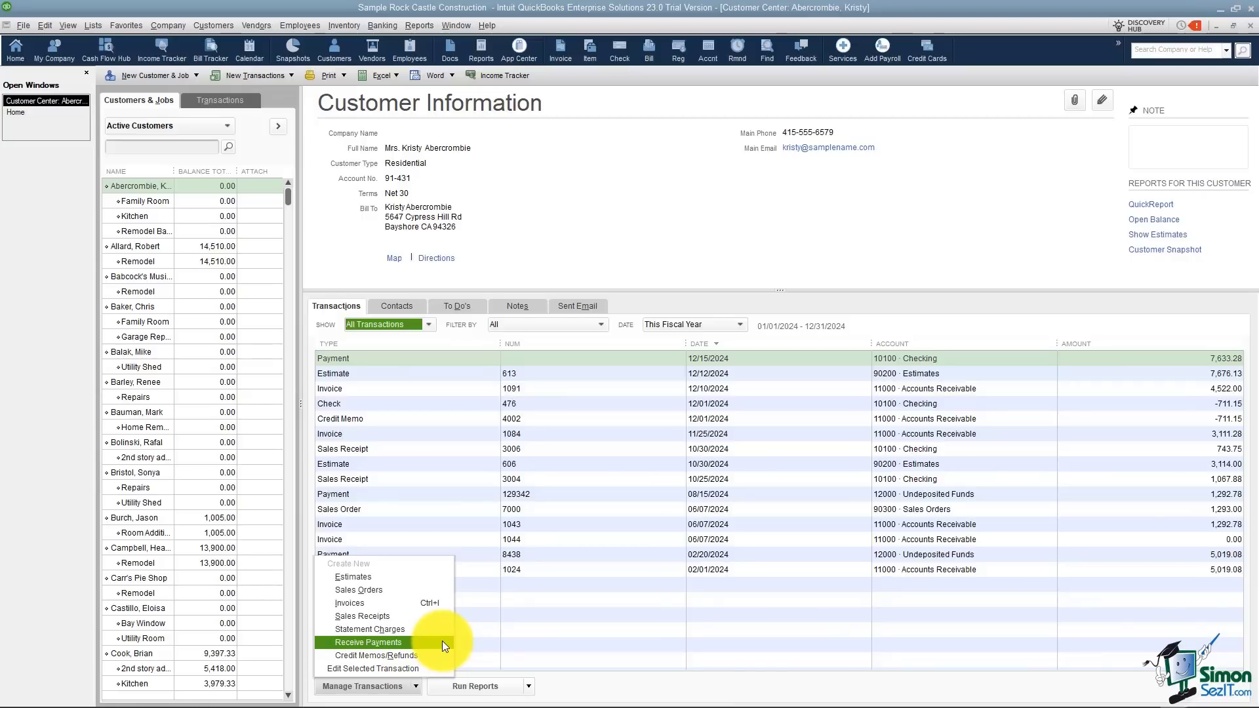
{"action": "left_click", "coordinate": [529, 683]}
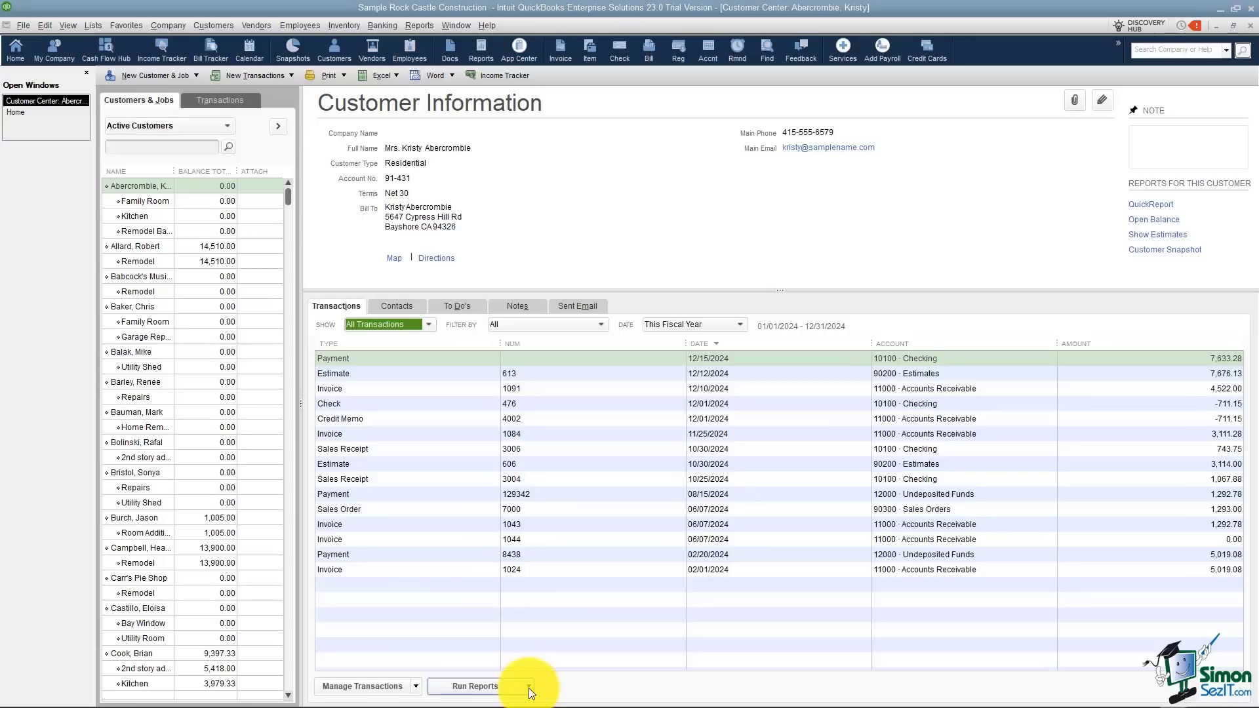
{"action": "left_click", "coordinate": [529, 687]}
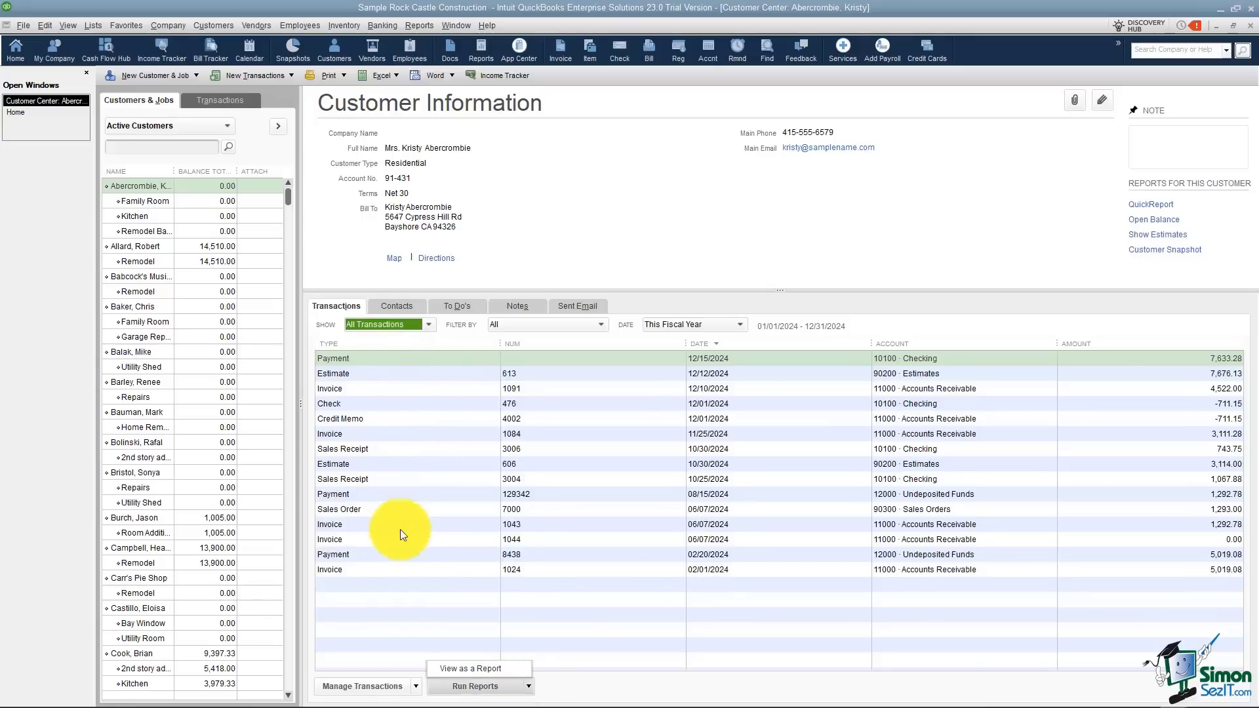
Open the customer's primary contact record, view the available contact detail types, and save and close the record.
{"action": "left_click", "coordinate": [402, 306]}
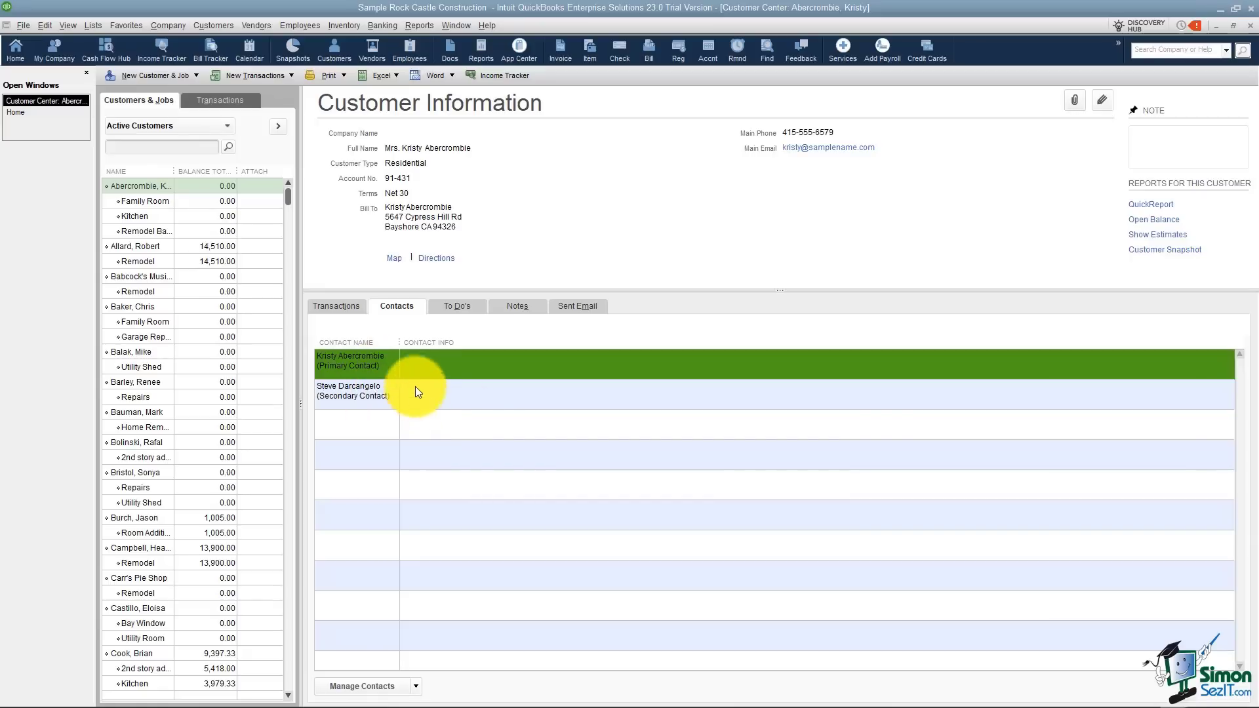
{"action": "double_click", "coordinate": [455, 367]}
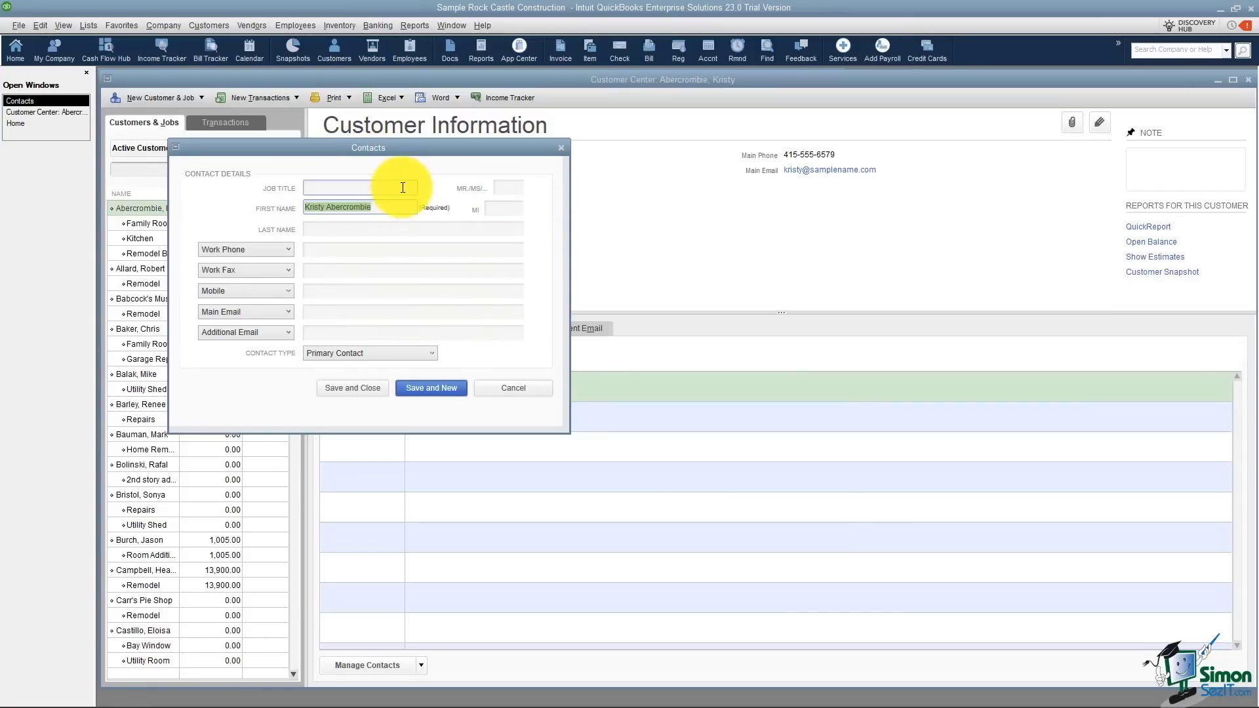
{"action": "left_click", "coordinate": [361, 235]}
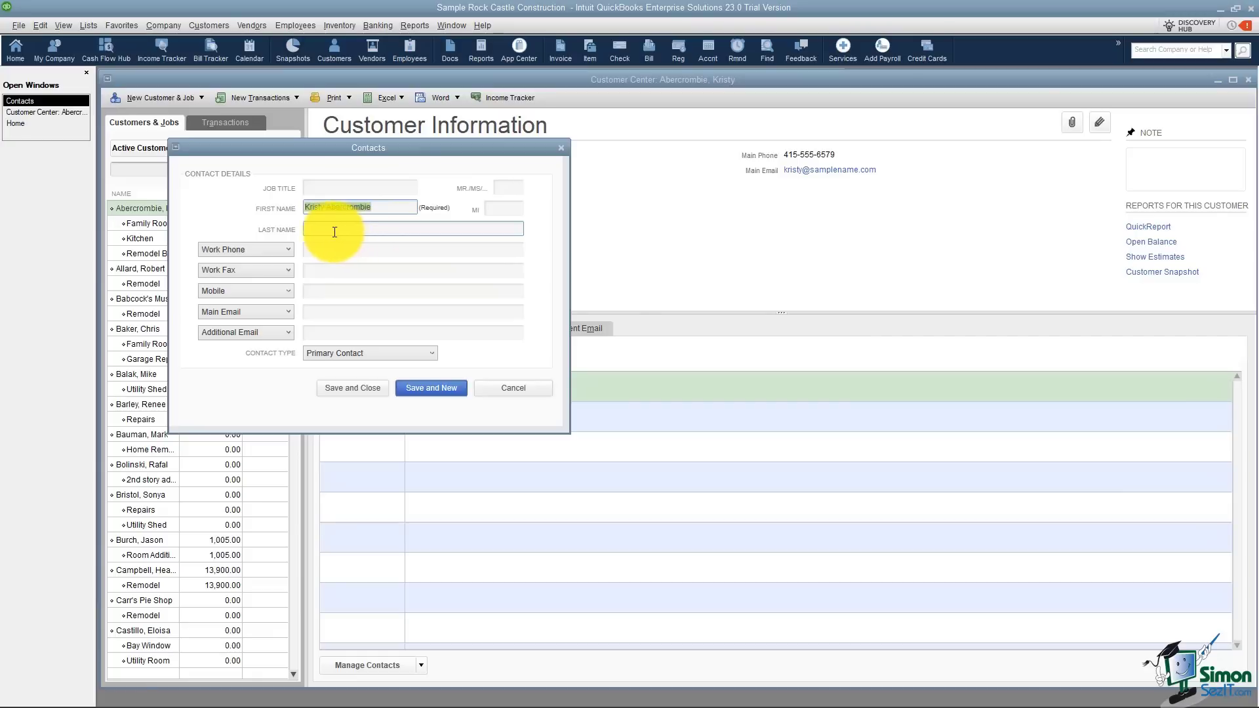
{"action": "left_click", "coordinate": [305, 209]}
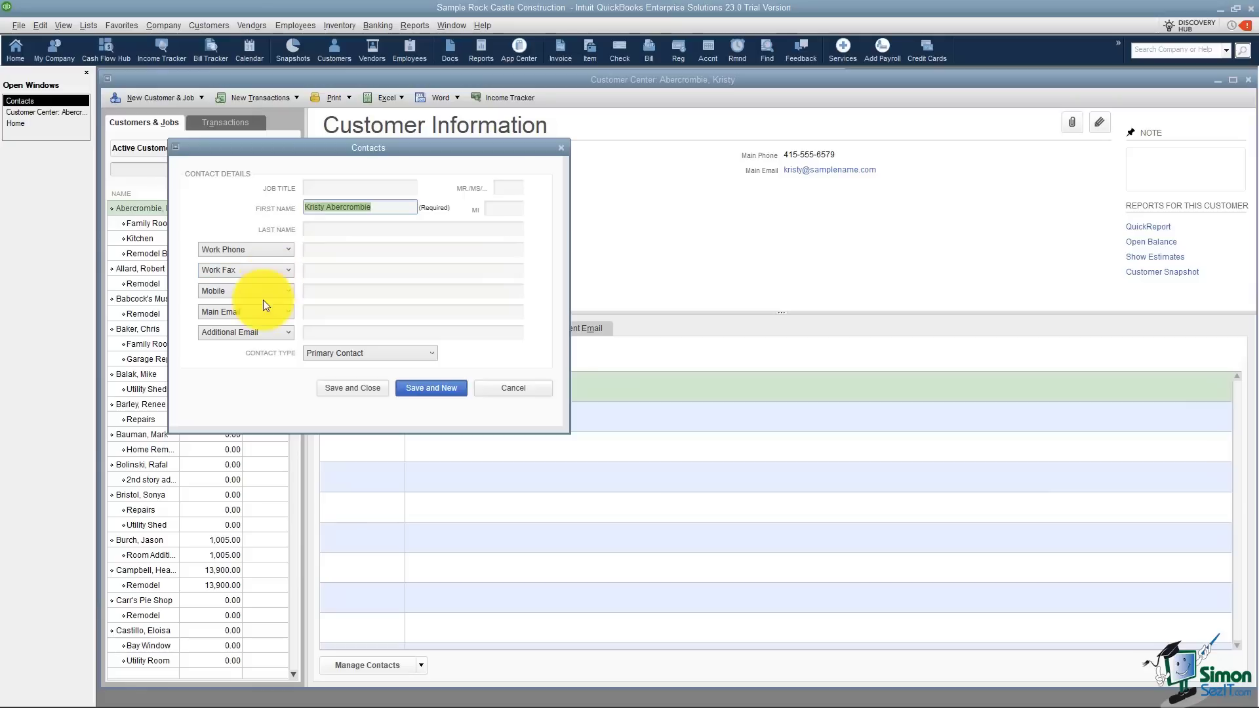
{"action": "left_click", "coordinate": [289, 249]}
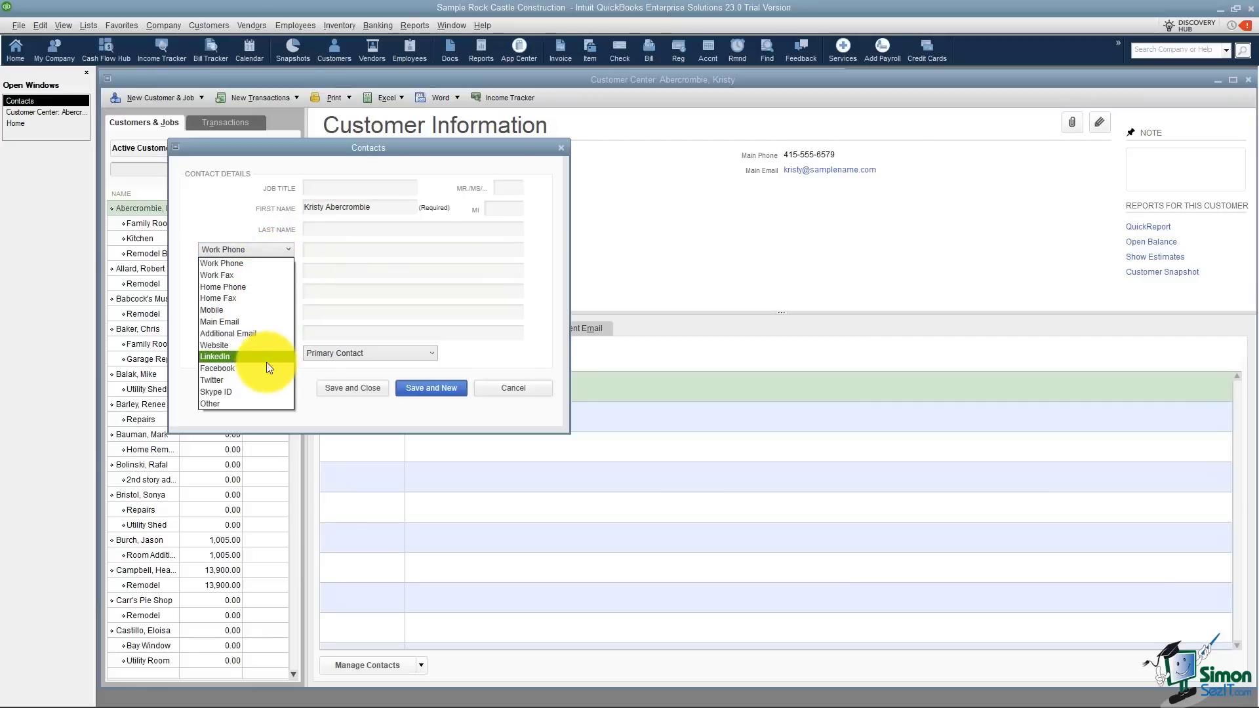
{"action": "left_click", "coordinate": [229, 215]}
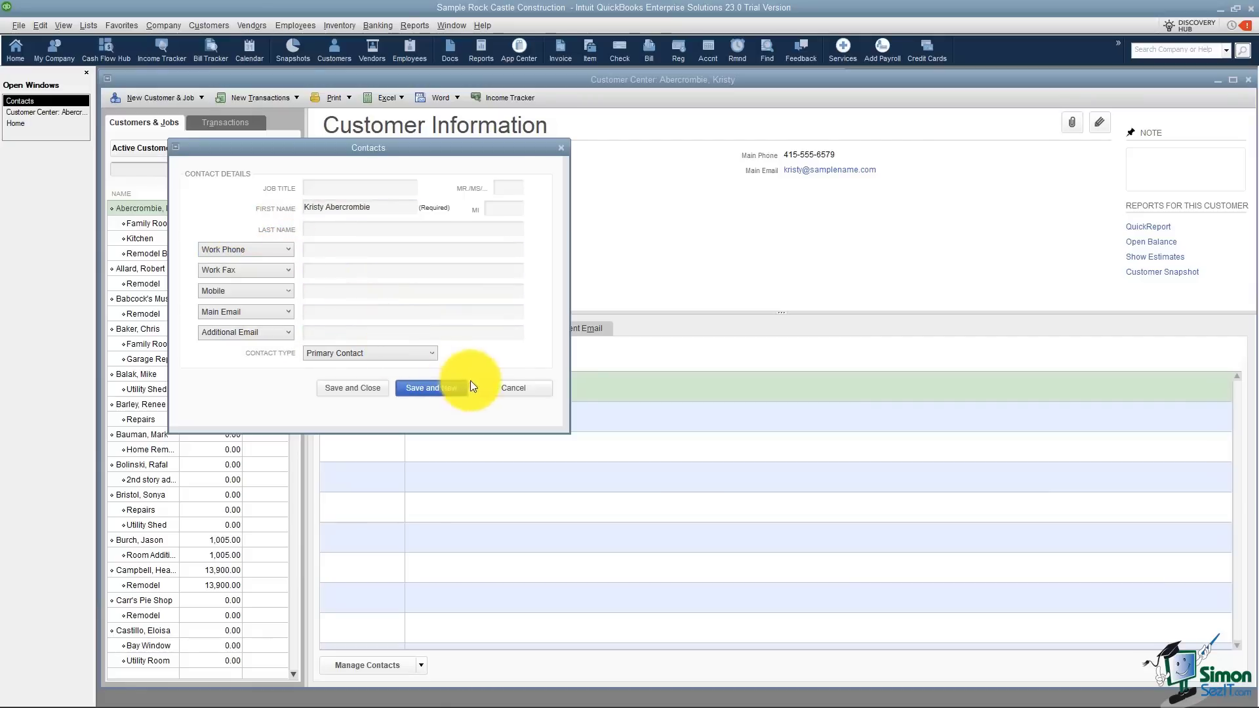
{"action": "left_click", "coordinate": [354, 387]}
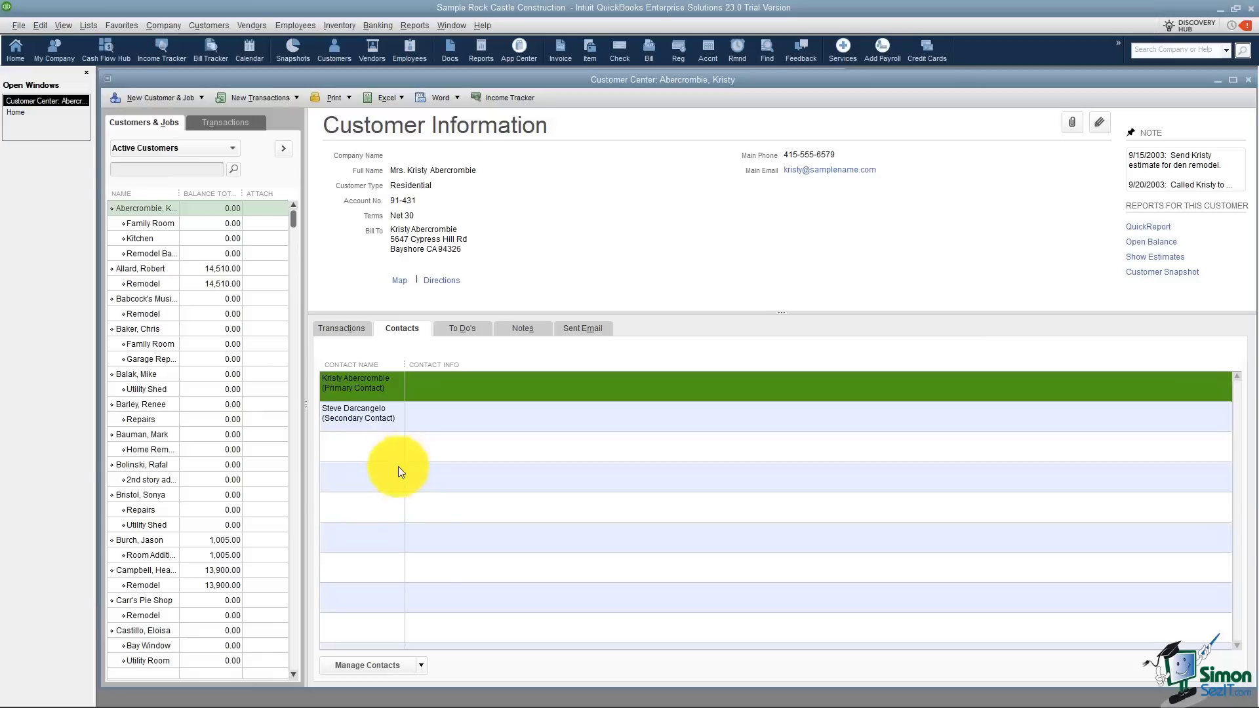
{"action": "left_click", "coordinate": [421, 664]}
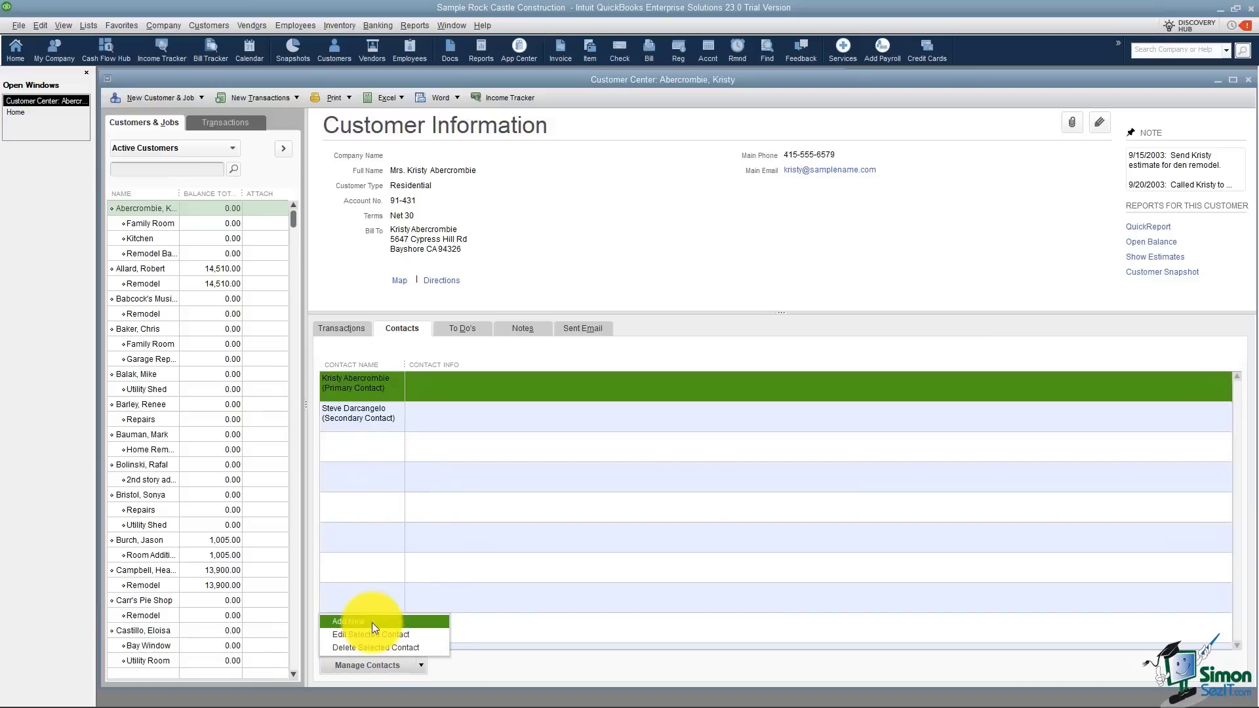
{"action": "left_click", "coordinate": [372, 622]}
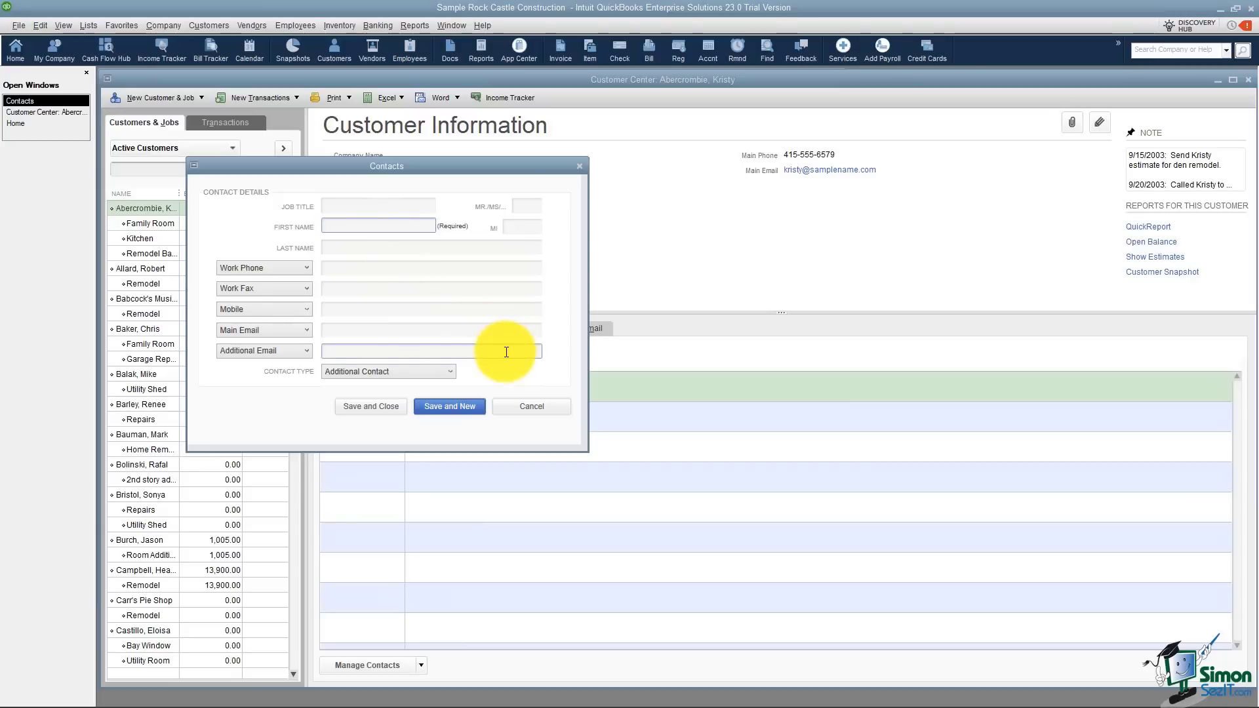
{"action": "left_click", "coordinate": [446, 371]}
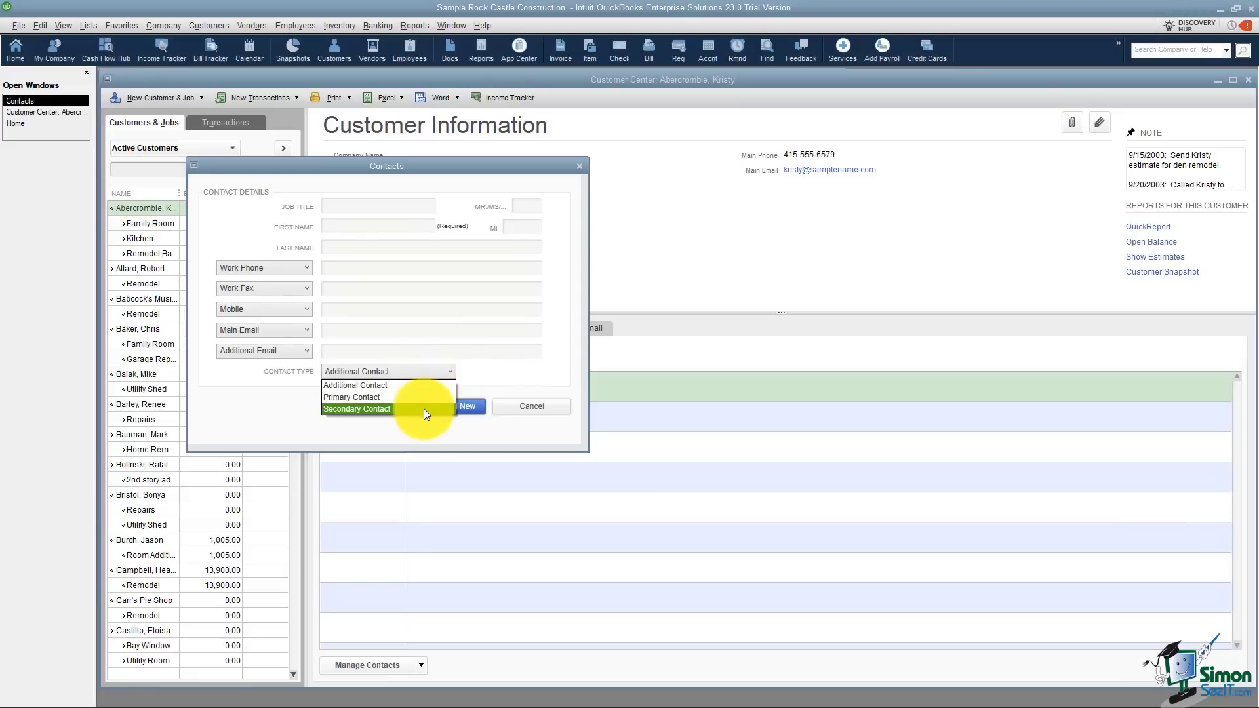
{"action": "left_click", "coordinate": [533, 405]}
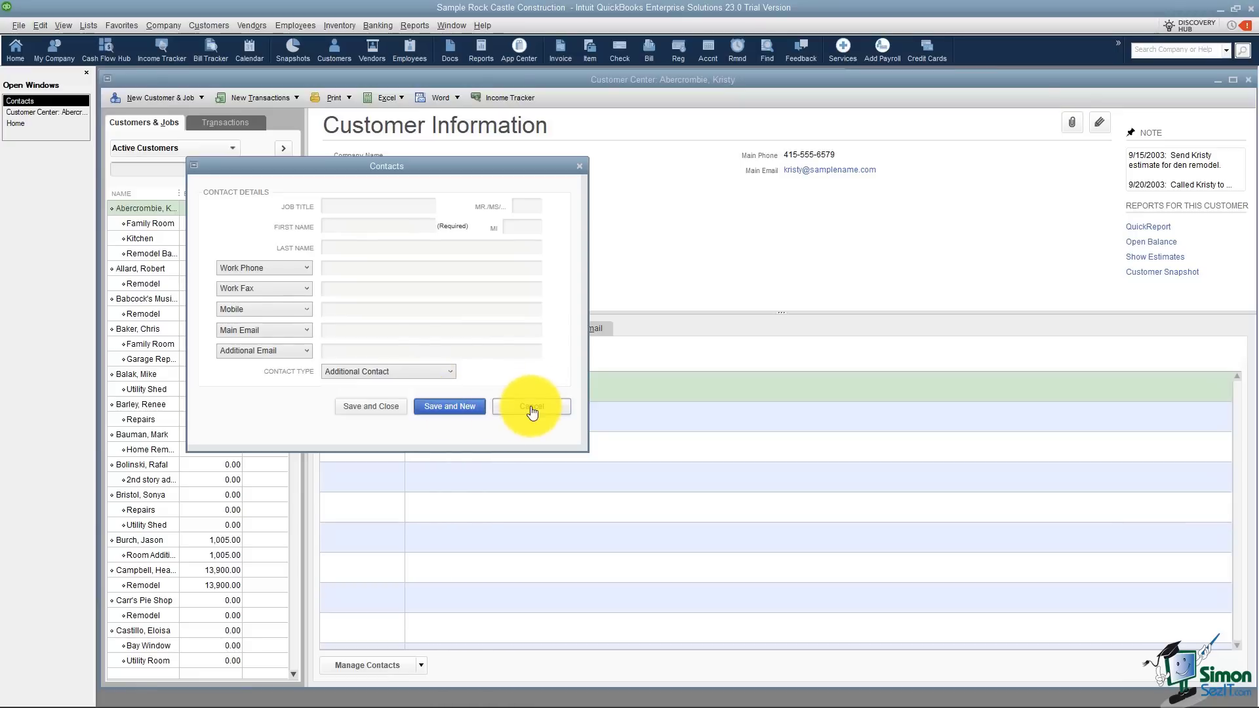
Cancel the blank contact form, then delete the customer's secondary contact and confirm the deletion.
{"action": "left_click", "coordinate": [531, 408]}
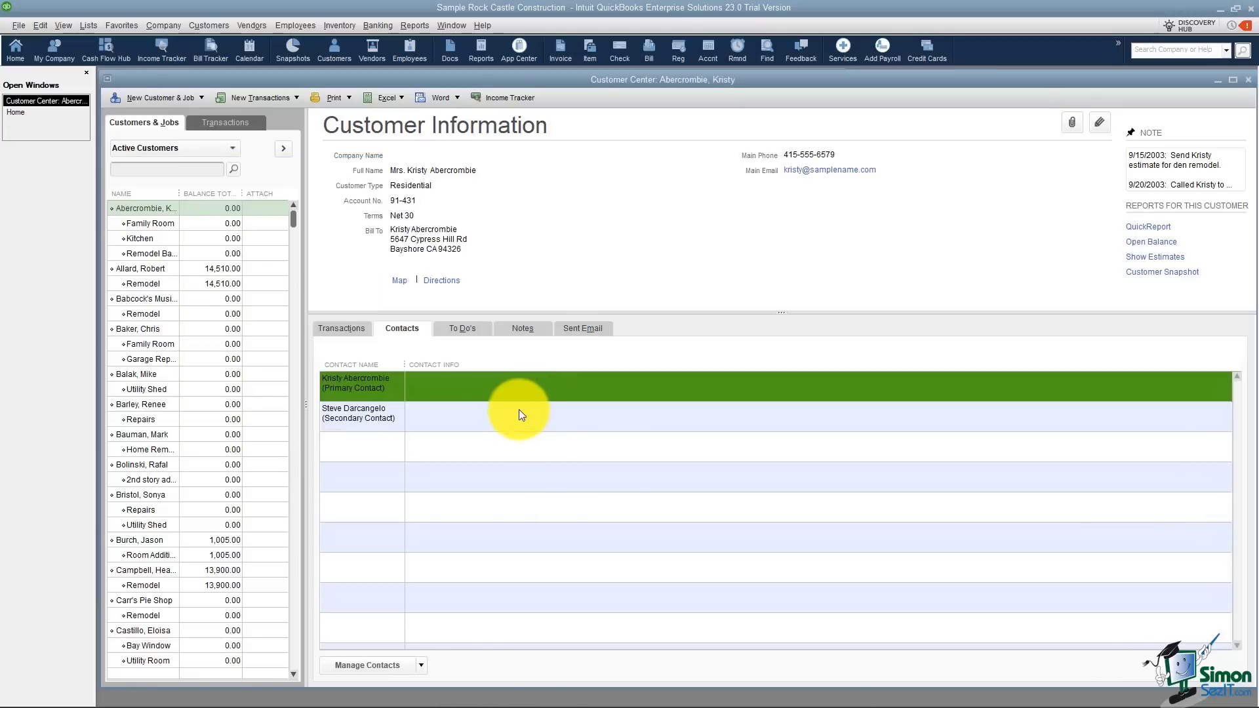
{"action": "left_click", "coordinate": [379, 415]}
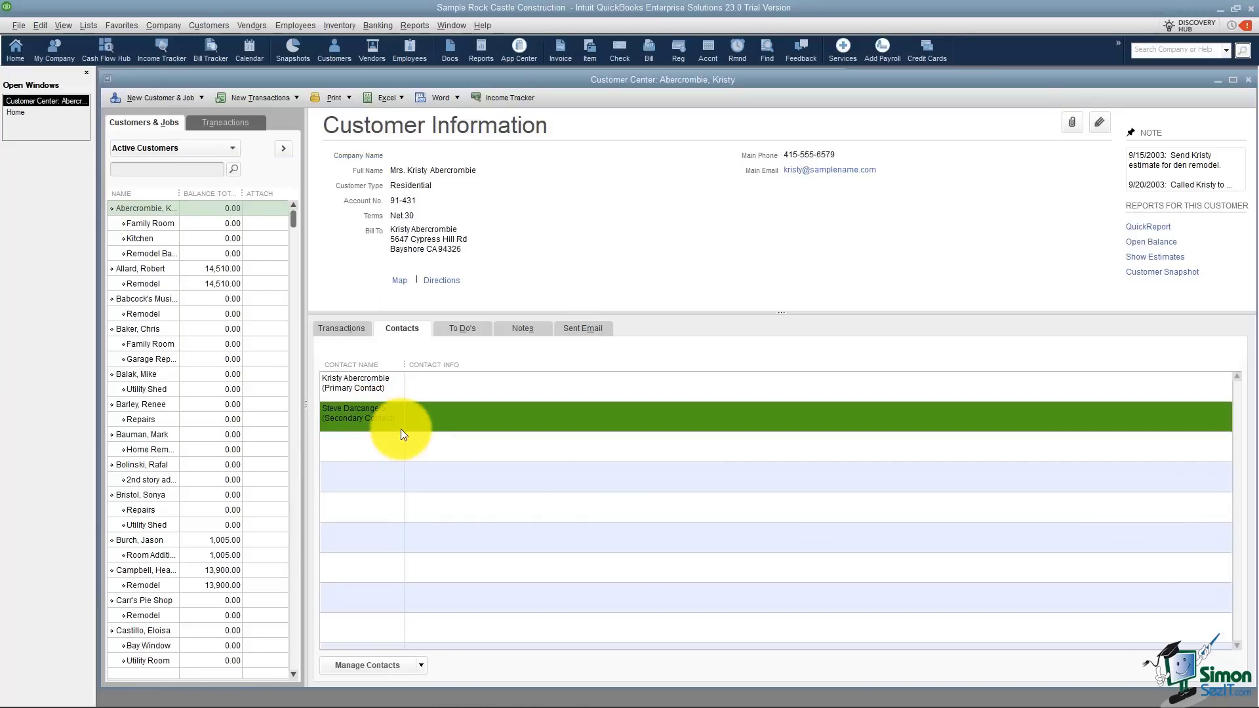
{"action": "left_click", "coordinate": [423, 666]}
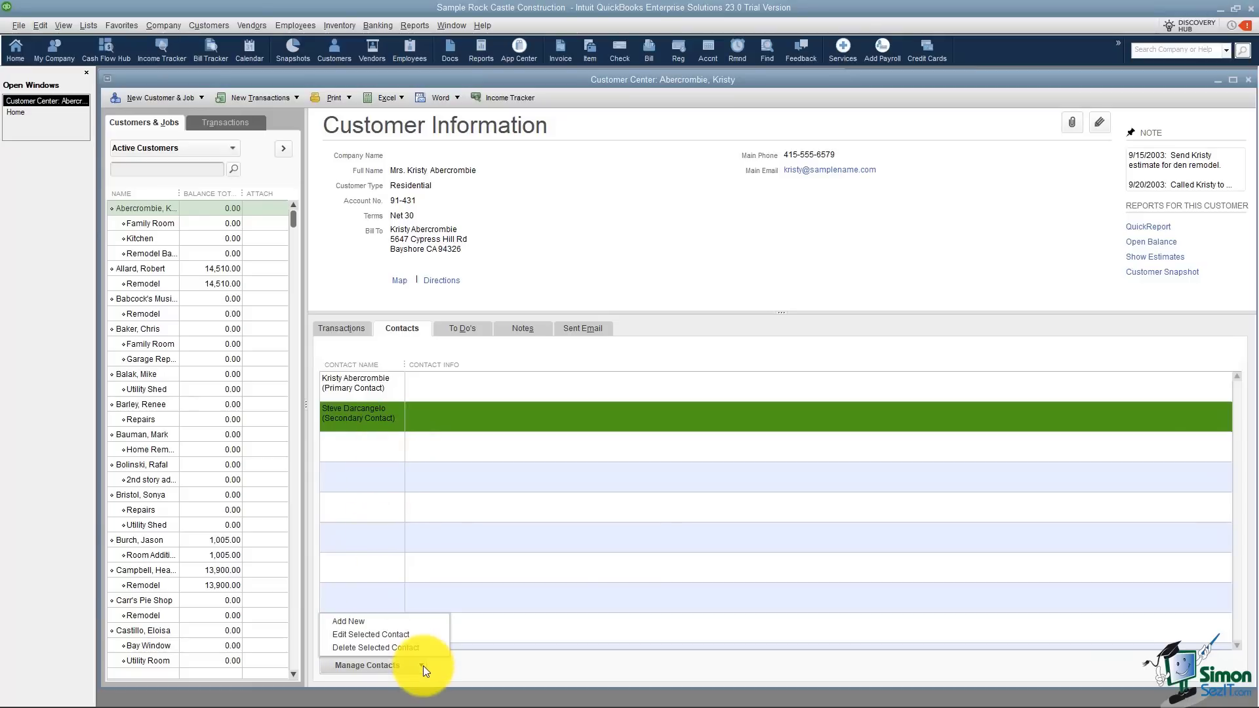
{"action": "left_click", "coordinate": [415, 647]}
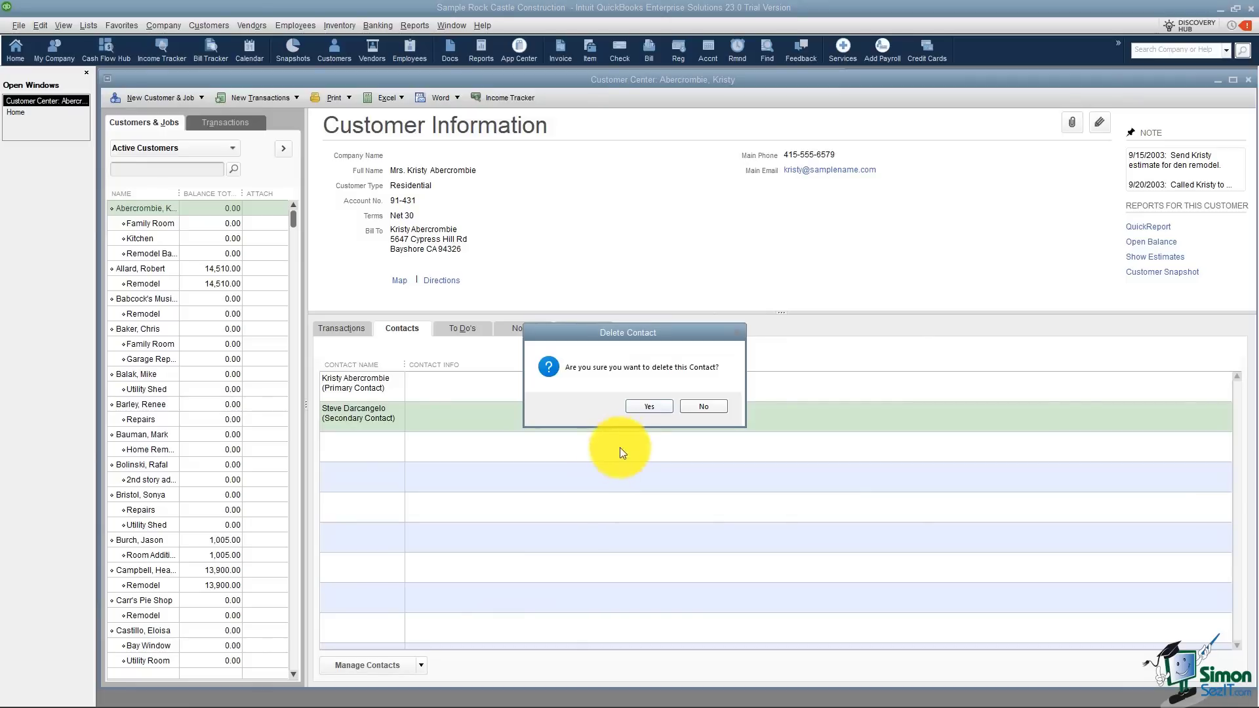
{"action": "left_click", "coordinate": [647, 408]}
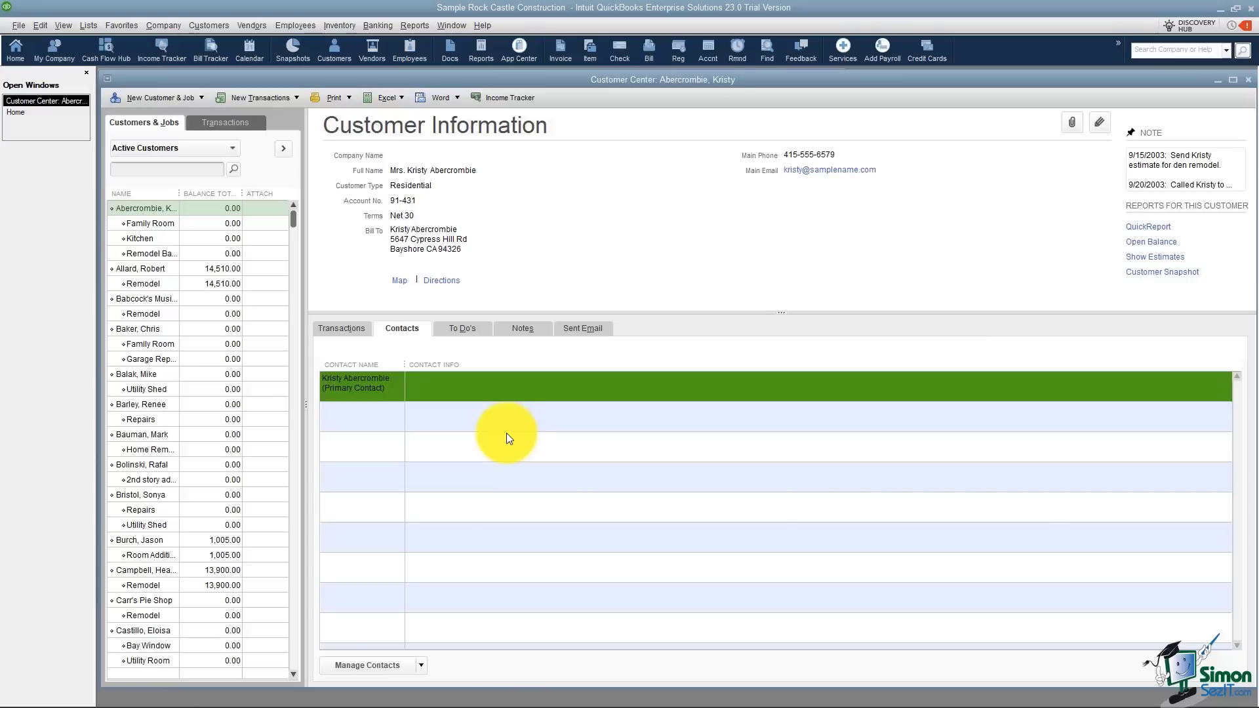
Create a new to-do for the customer with the type Call and assign it to the Kitchen job.
{"action": "left_click", "coordinate": [459, 330]}
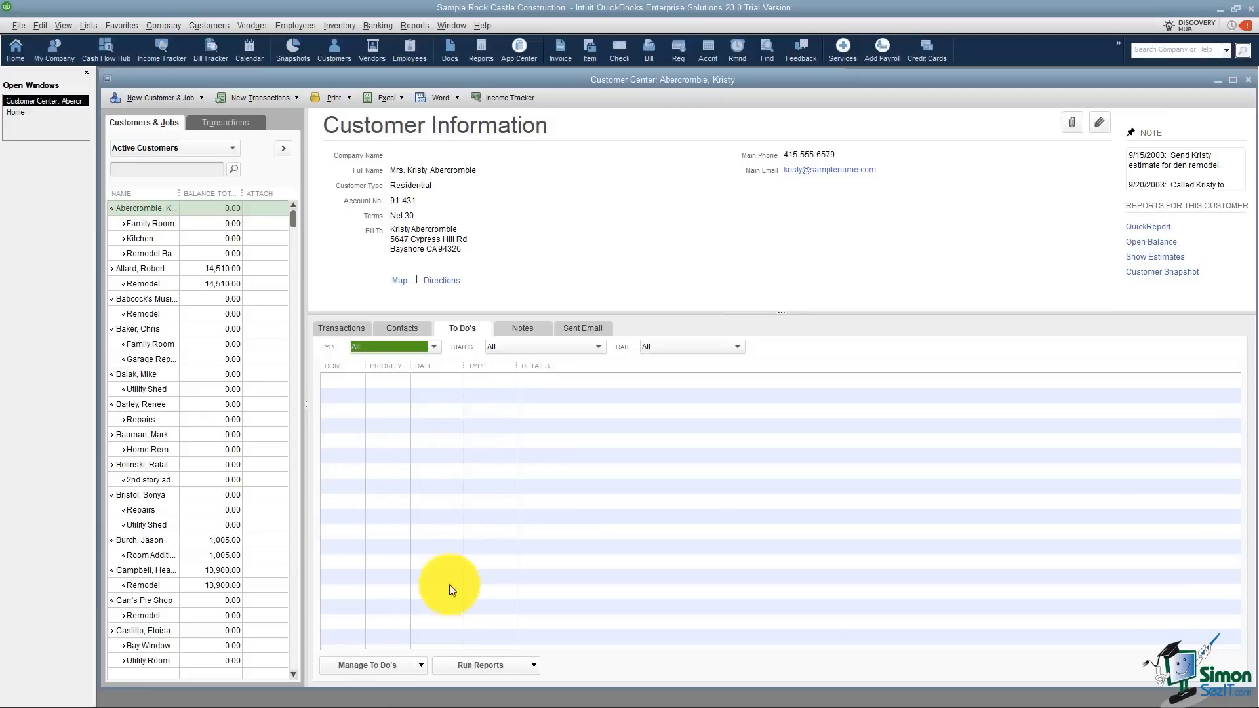
{"action": "left_click", "coordinate": [419, 666]}
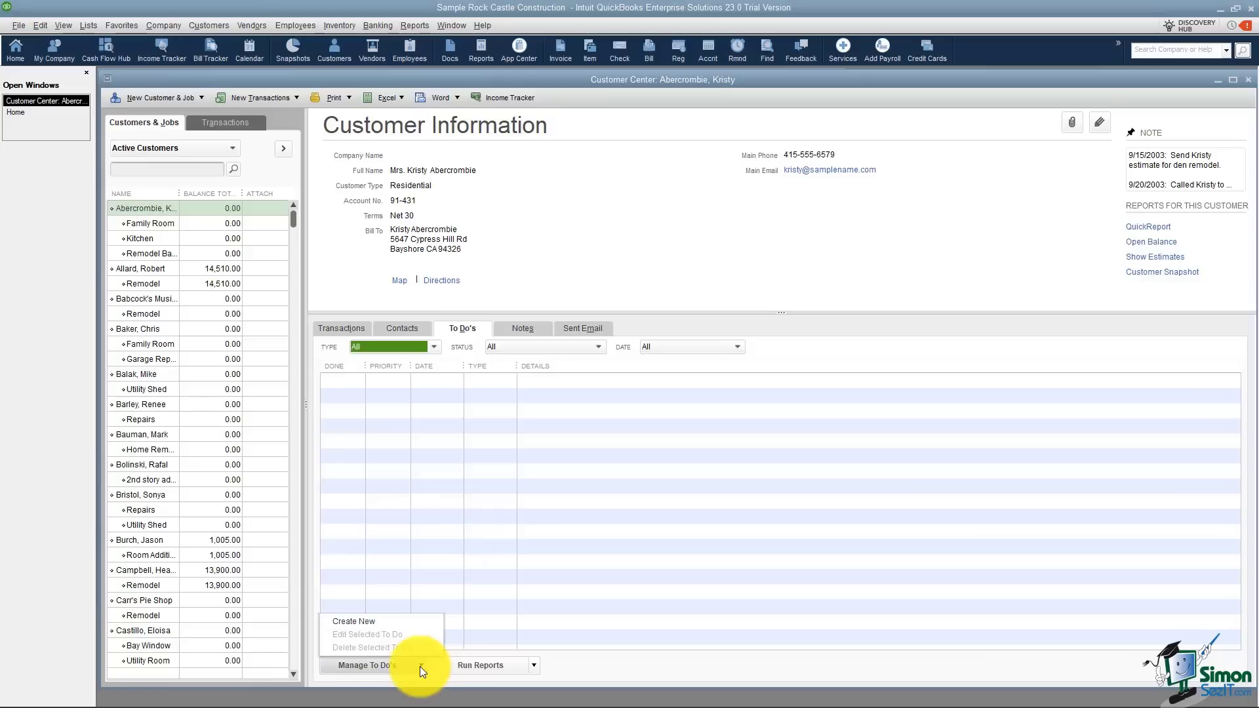
{"action": "left_click", "coordinate": [374, 623]}
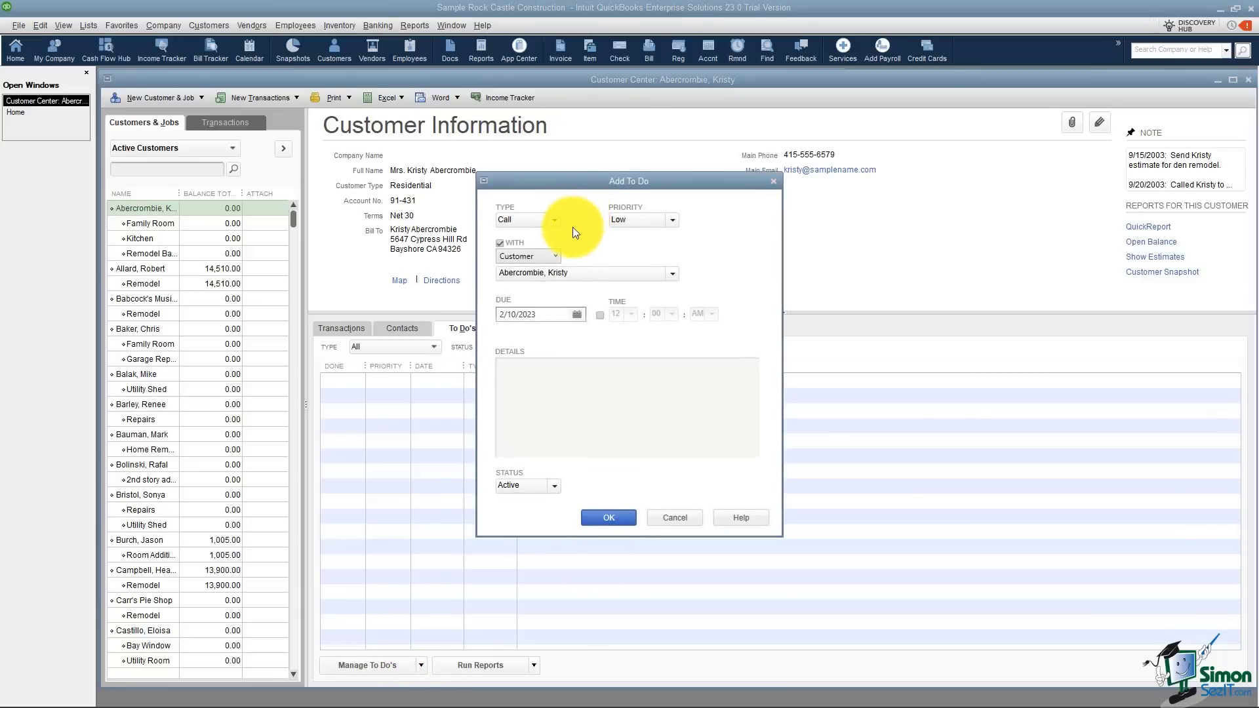
{"action": "left_click", "coordinate": [552, 219]}
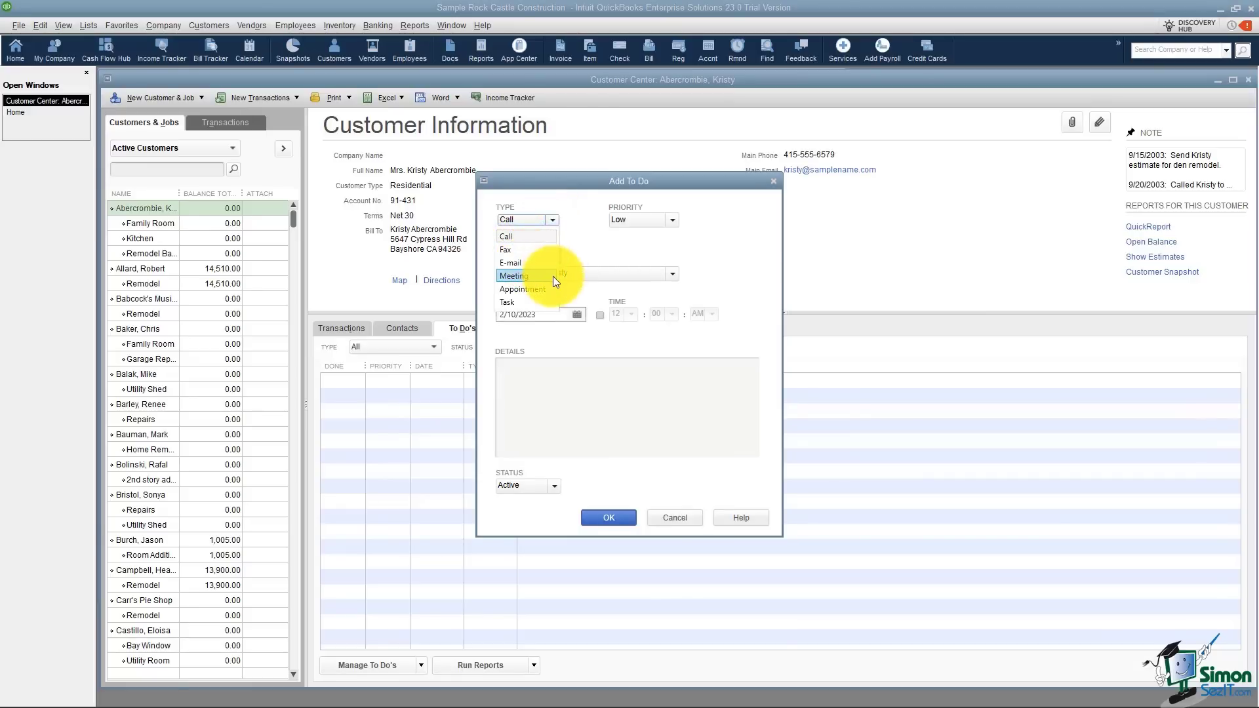
{"action": "left_click", "coordinate": [539, 238]}
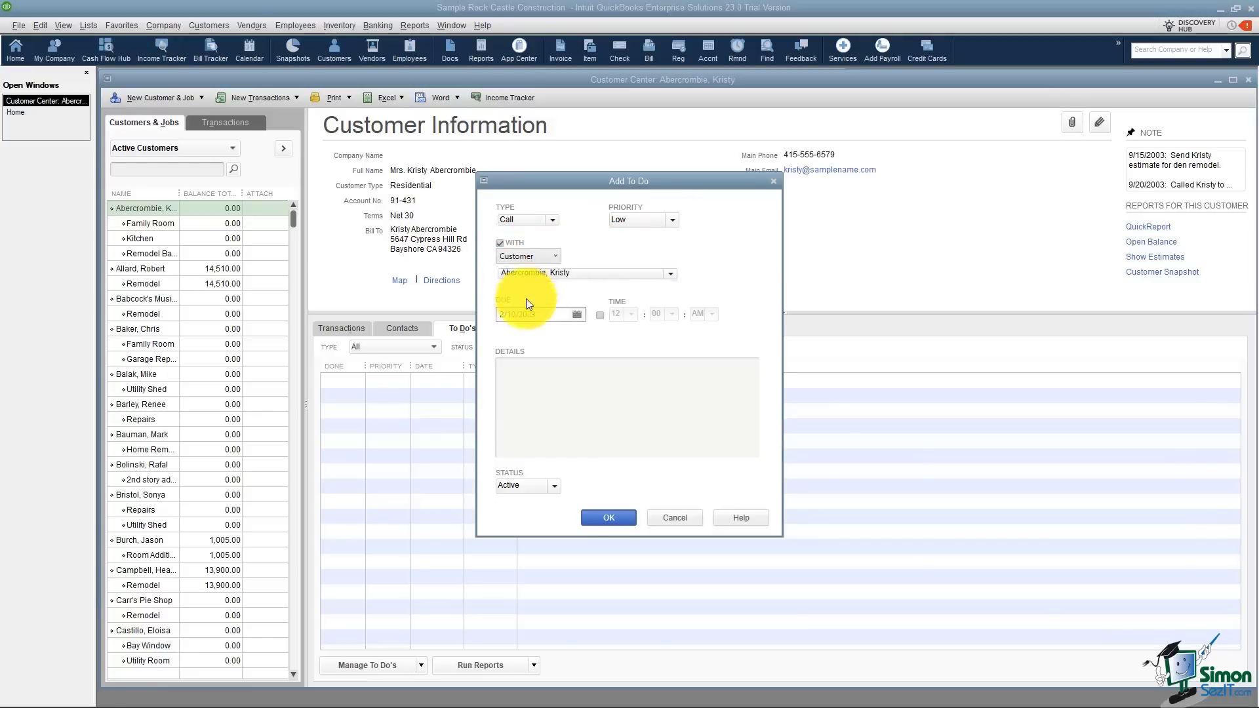
{"action": "left_click", "coordinate": [670, 274]}
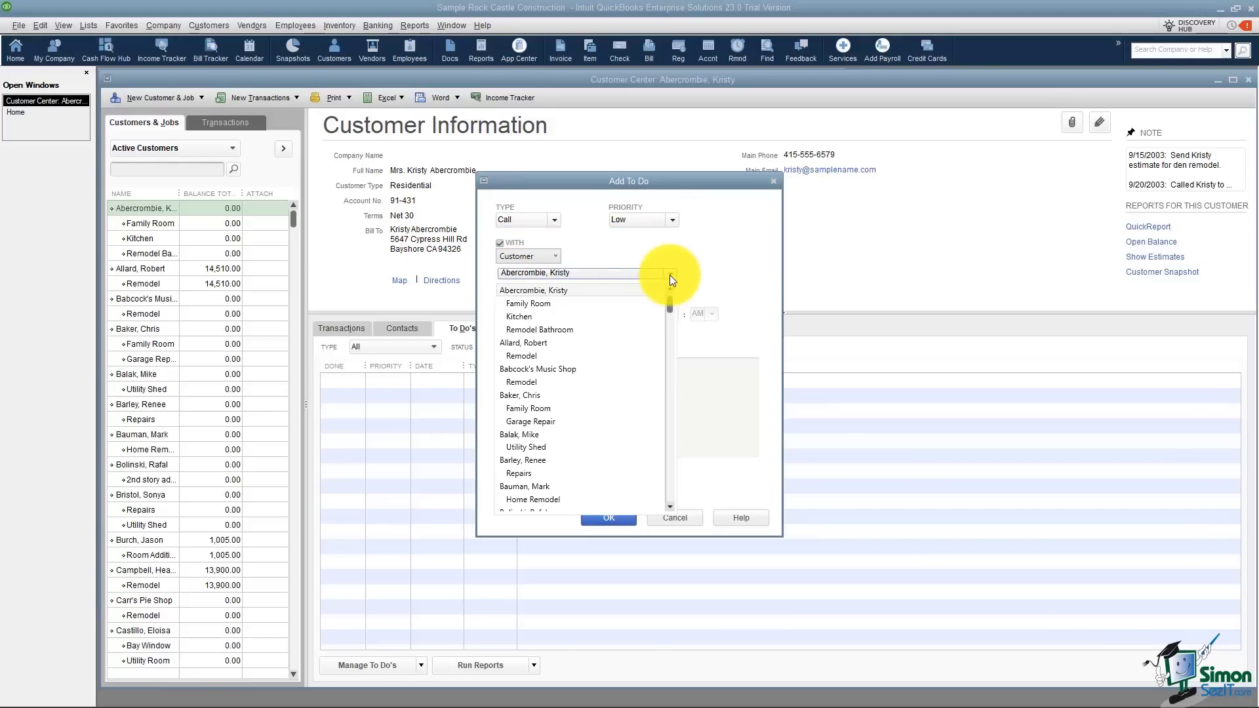
{"action": "left_click", "coordinate": [541, 316]}
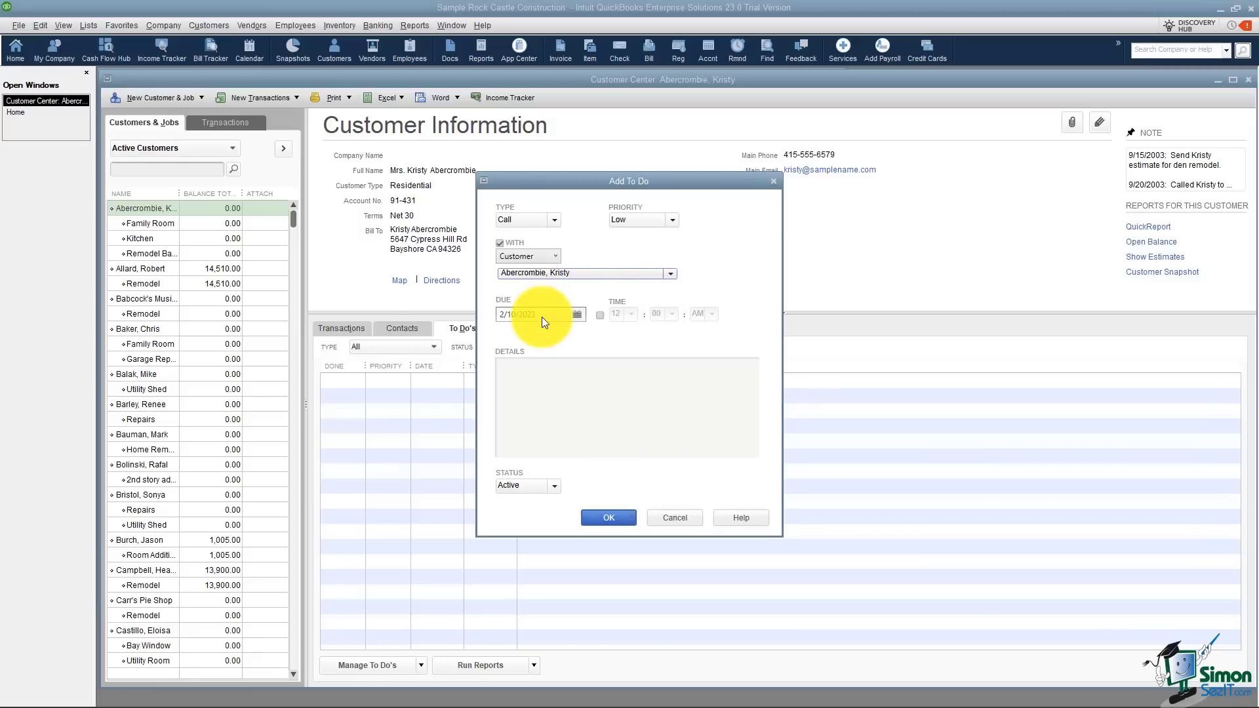
Leave the to-do's priority at Low, set its due date to 2/14/2023 and enable a due time.
{"action": "left_click", "coordinate": [671, 222]}
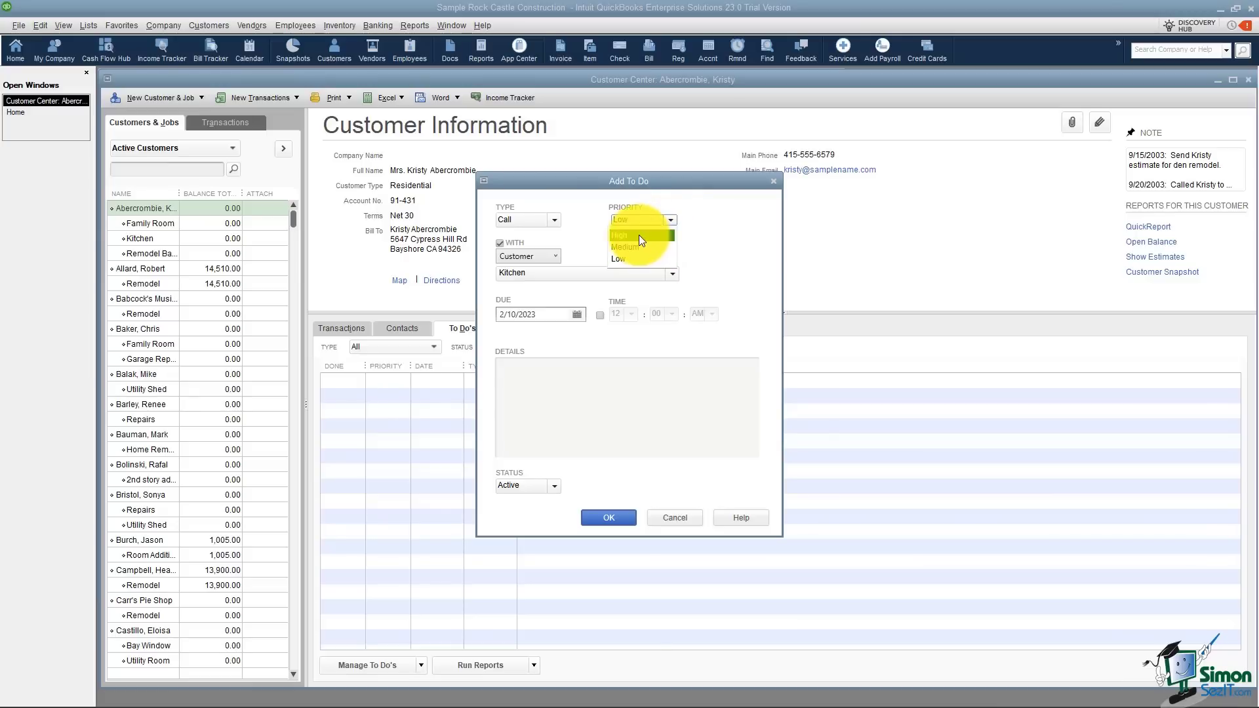
{"action": "left_click", "coordinate": [595, 339]}
{"action": "left_click", "coordinate": [578, 316]}
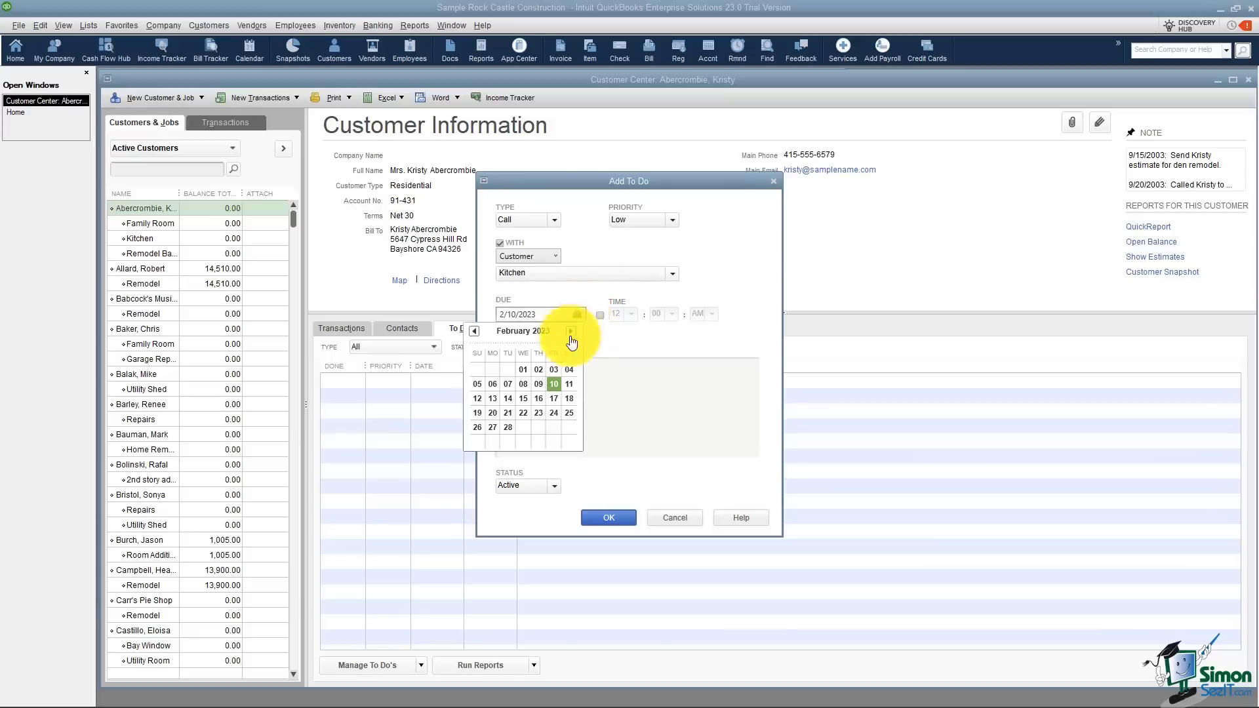
{"action": "left_click", "coordinate": [508, 398]}
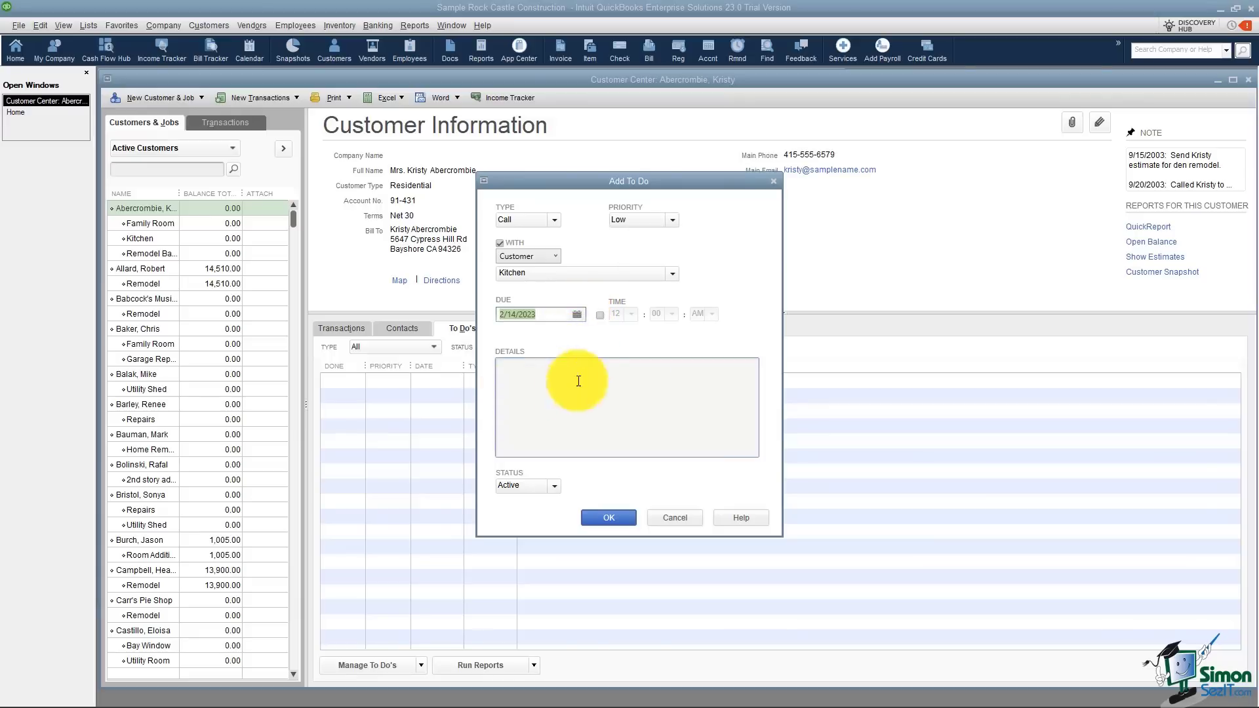
{"action": "left_click", "coordinate": [600, 316]}
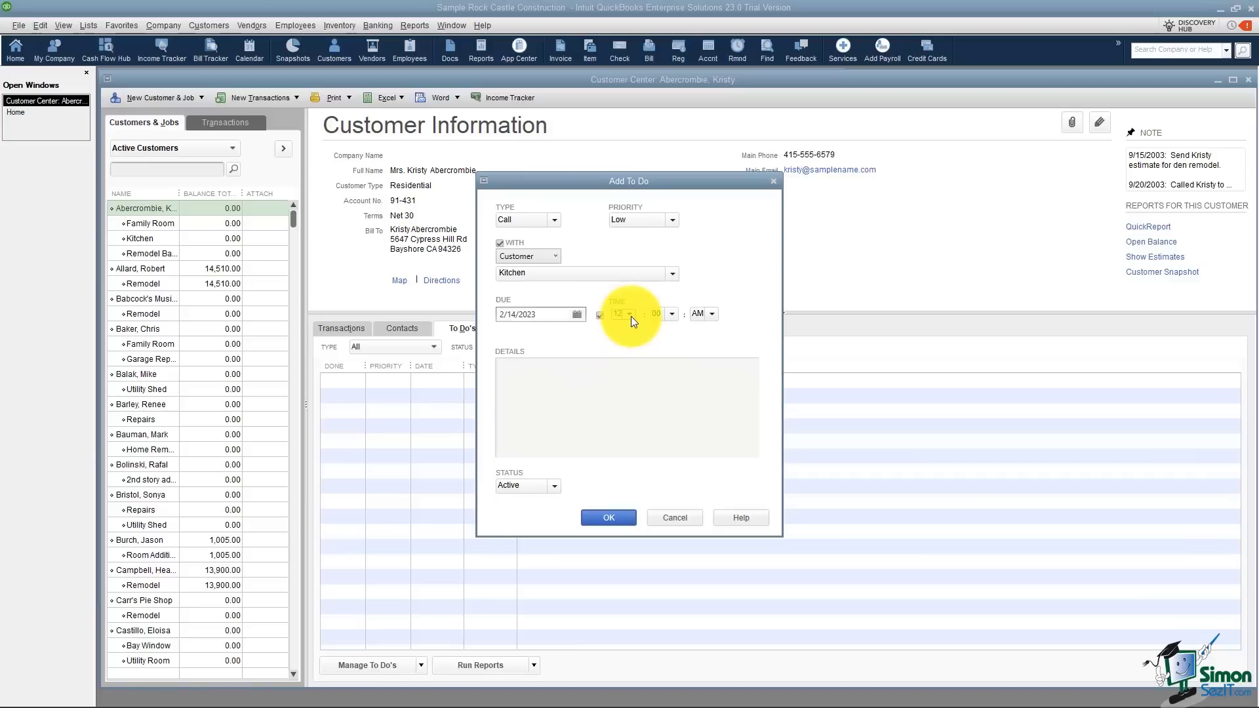
Enter "Set up lunch meeting" as the to-do details, keep the status Active and save the to-do.
{"action": "left_click", "coordinate": [571, 376]}
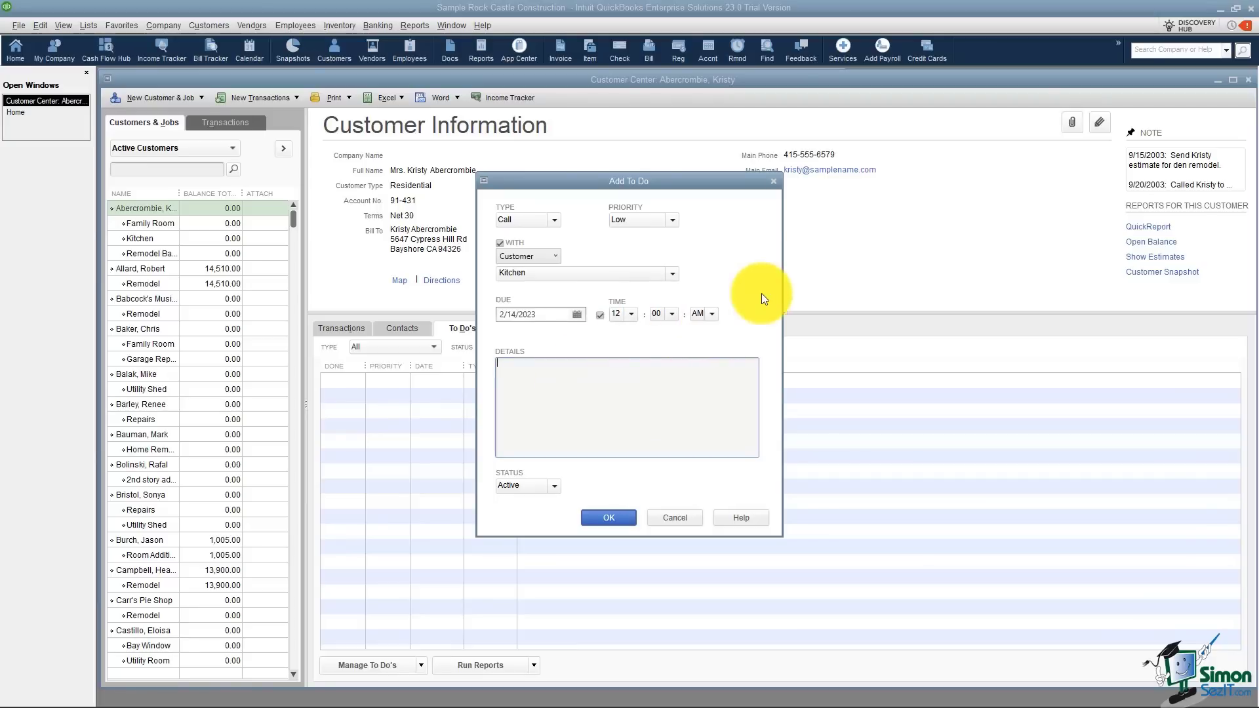
{"action": "type", "text": "Set up lunch meeting"}
{"action": "left_click", "coordinate": [552, 486]}
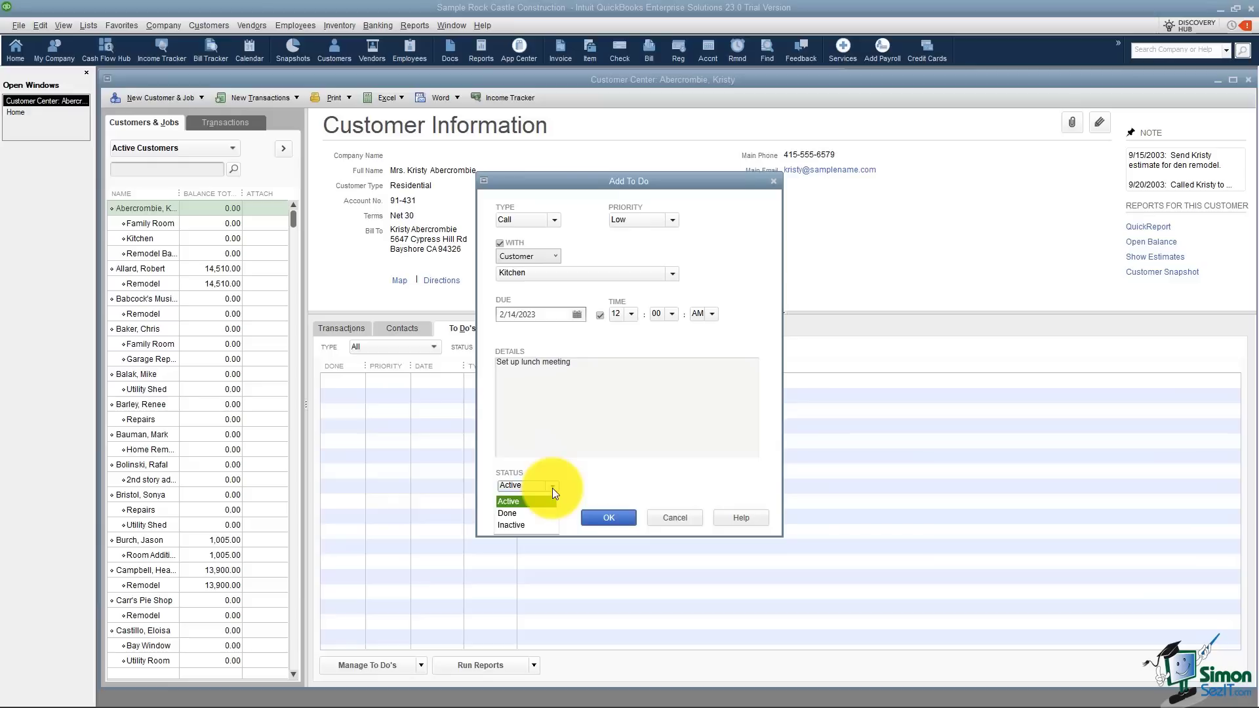
{"action": "left_click", "coordinate": [552, 487]}
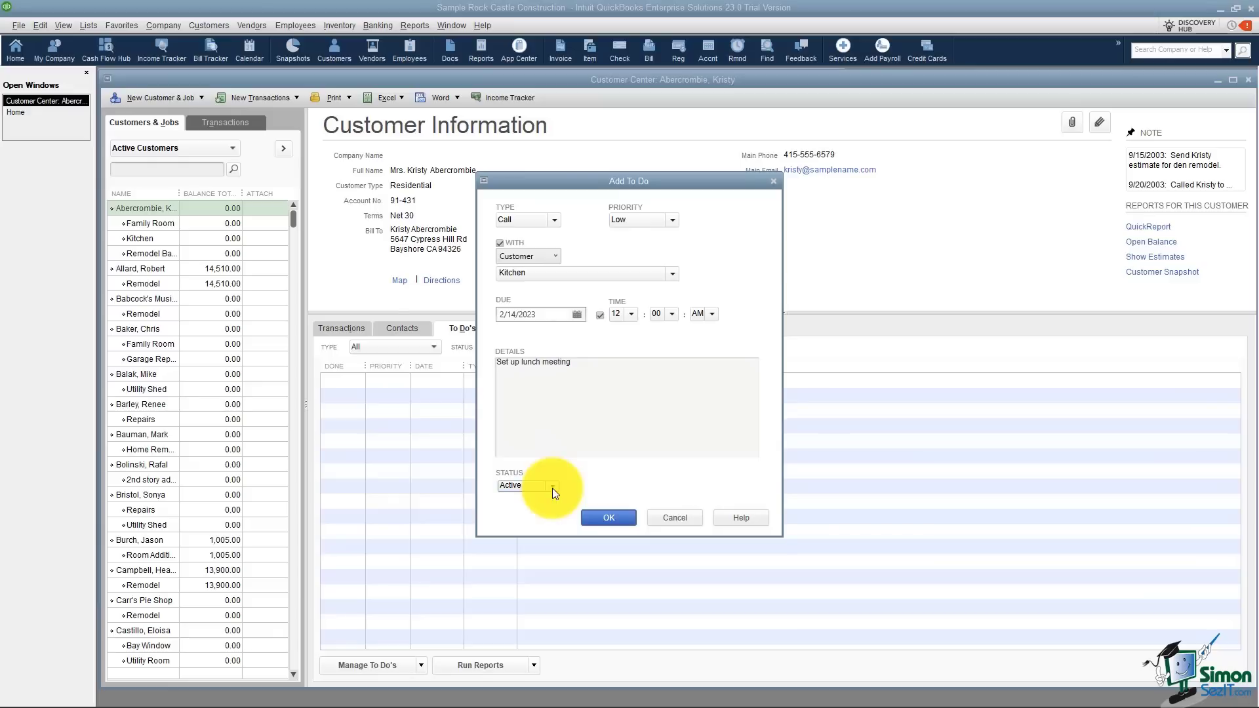
{"action": "left_click", "coordinate": [620, 523]}
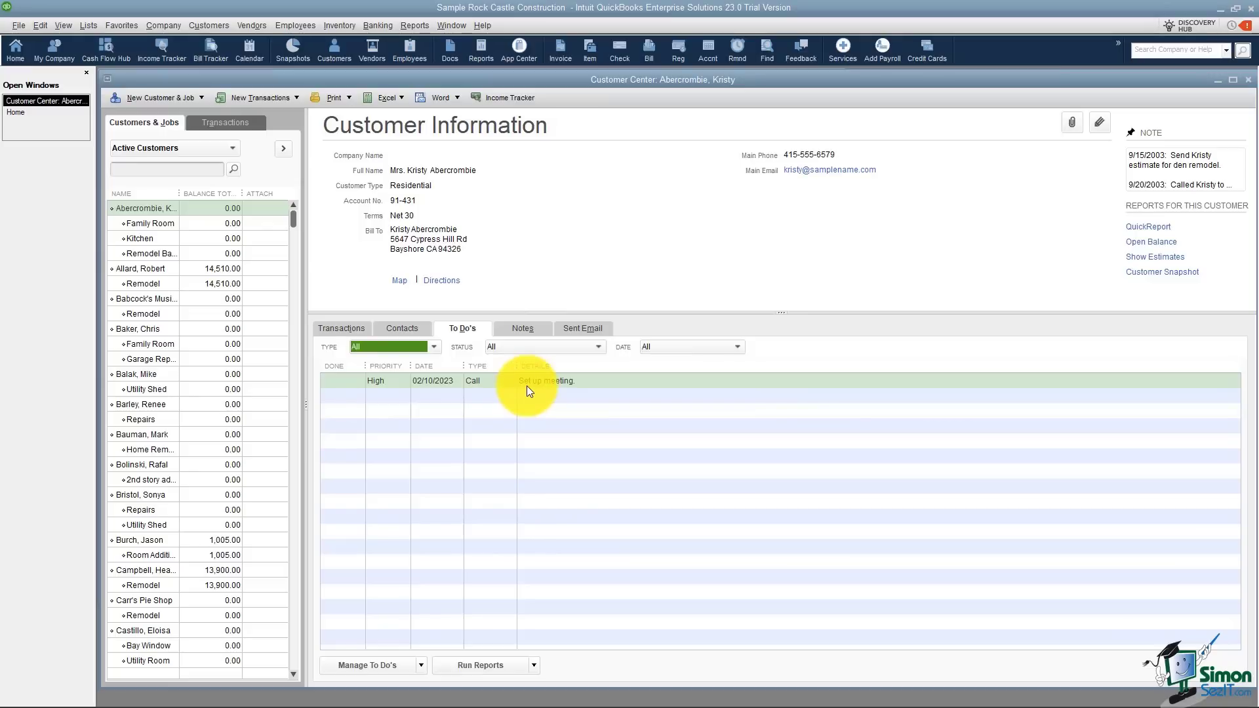
Open the "Set up meeting." call to-do, set its status to Done and save it.
{"action": "double_click", "coordinate": [340, 383]}
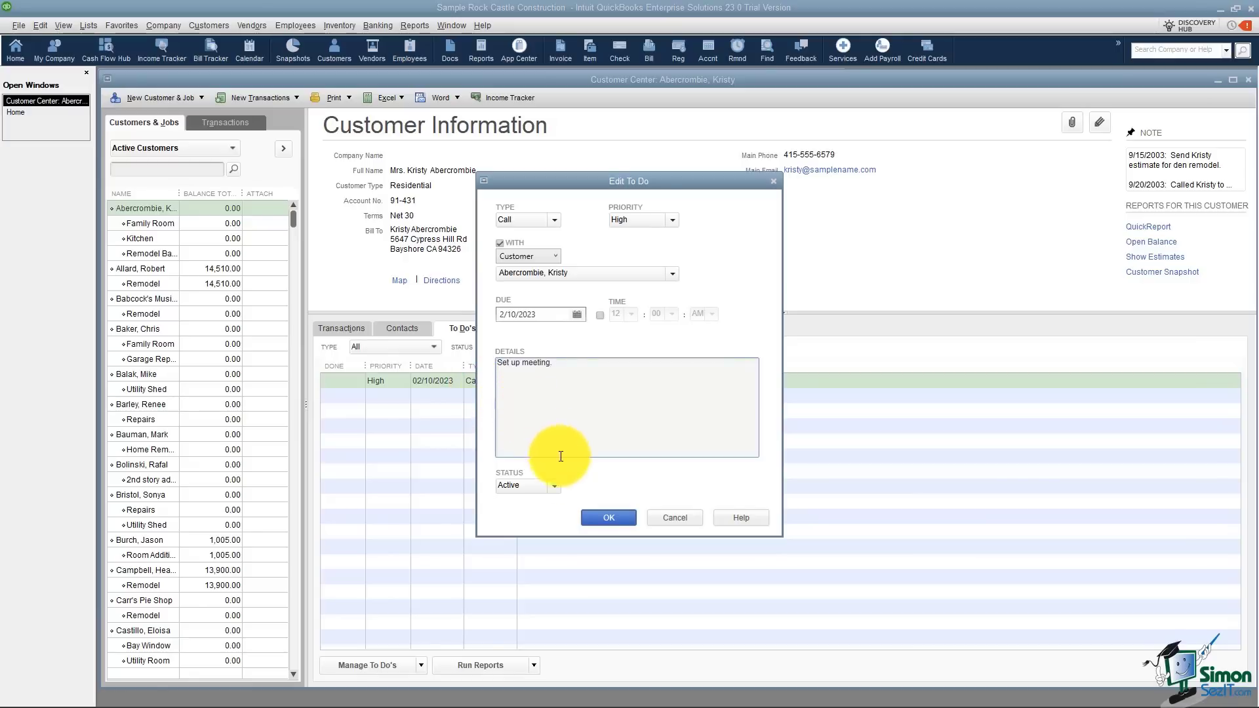
{"action": "left_click", "coordinate": [553, 485]}
{"action": "left_click", "coordinate": [513, 514]}
{"action": "left_click", "coordinate": [608, 517]}
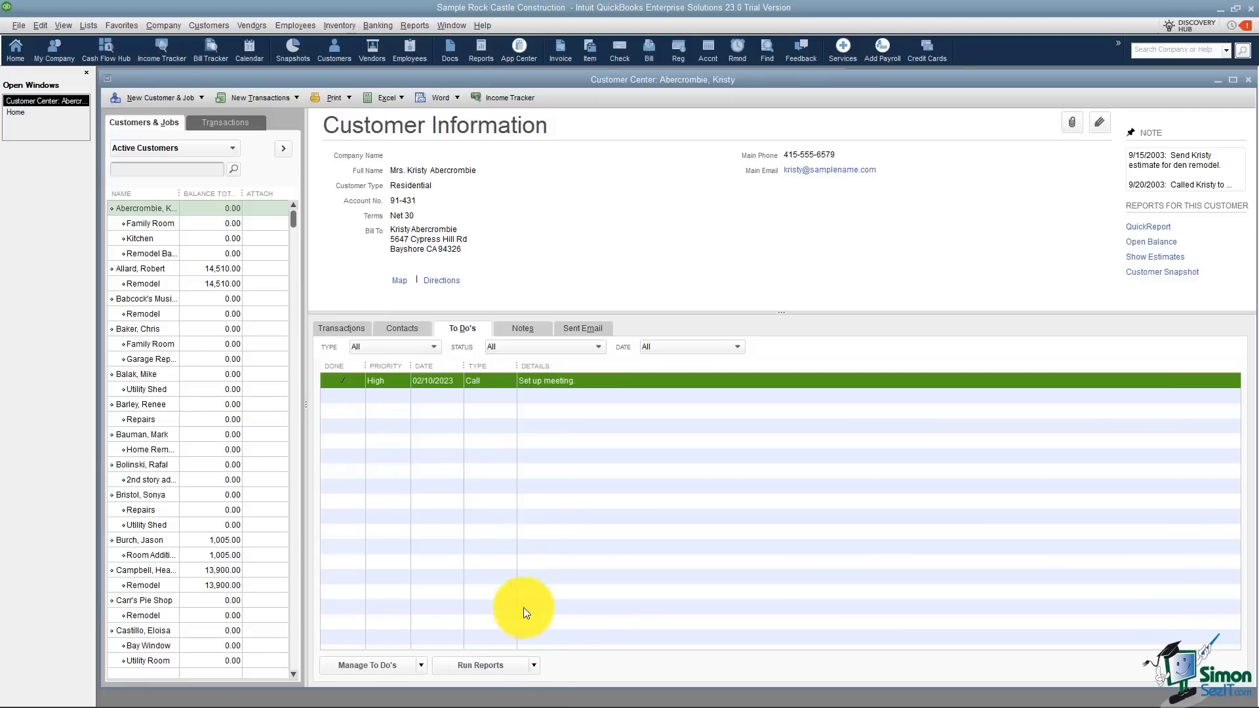
Open the customer's pinned note for editing and insert a date/time stamp after the last entry.
{"action": "left_click", "coordinate": [519, 331]}
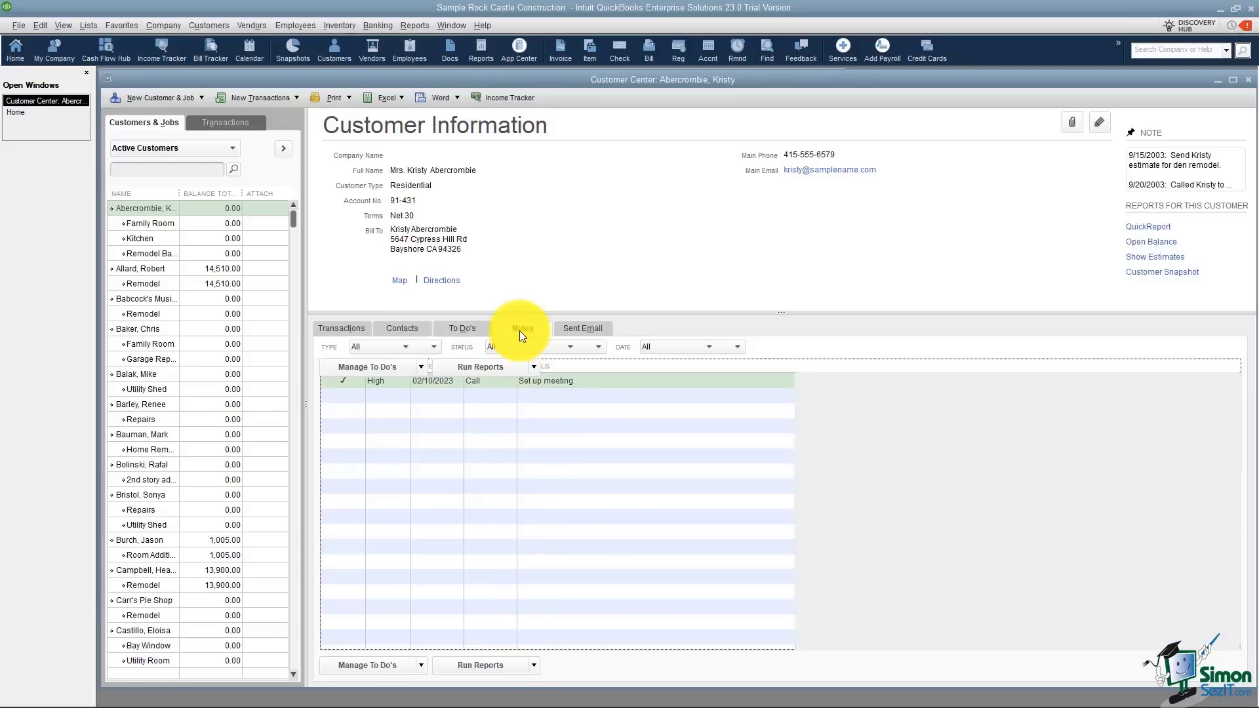
{"action": "left_click", "coordinate": [585, 484]}
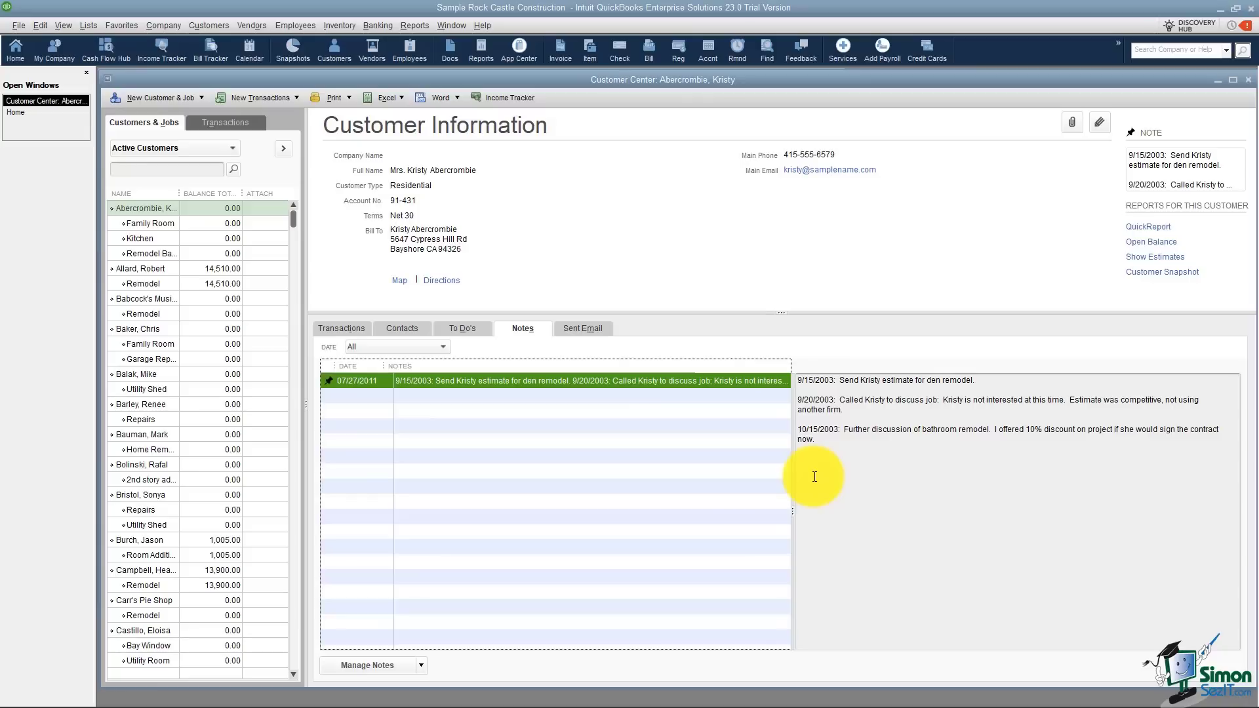
{"action": "left_click", "coordinate": [423, 668]}
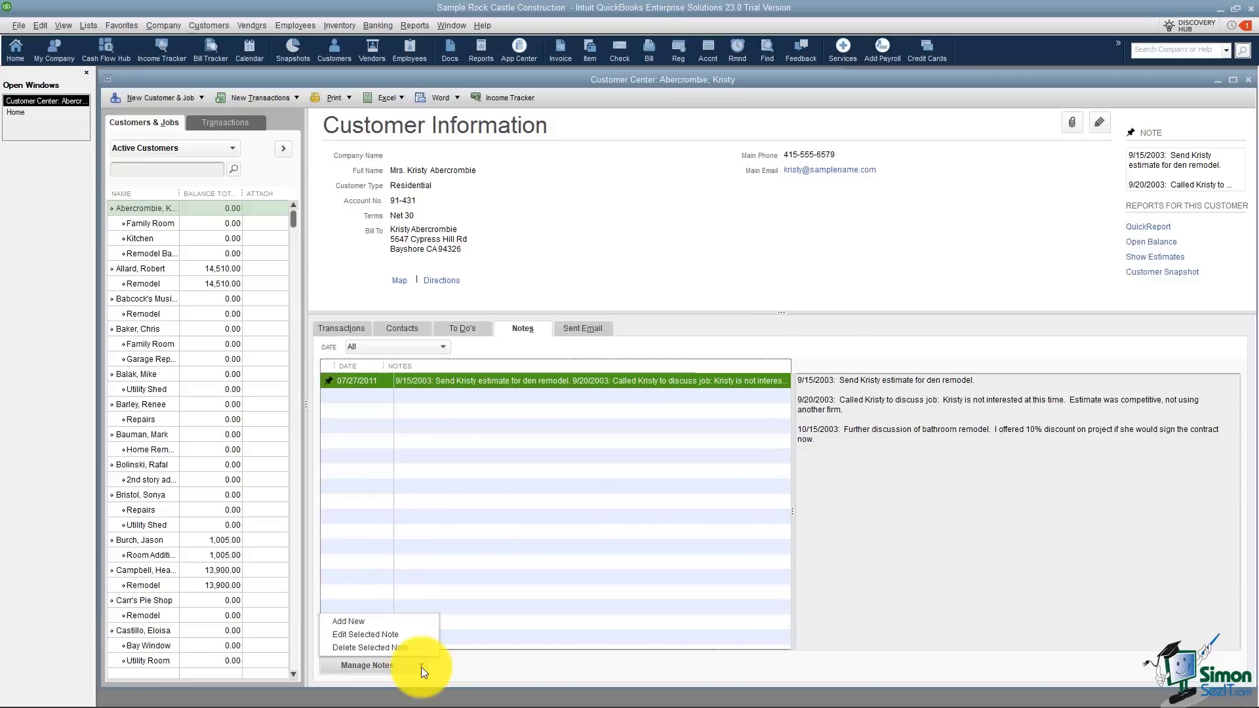
{"action": "left_click", "coordinate": [404, 635]}
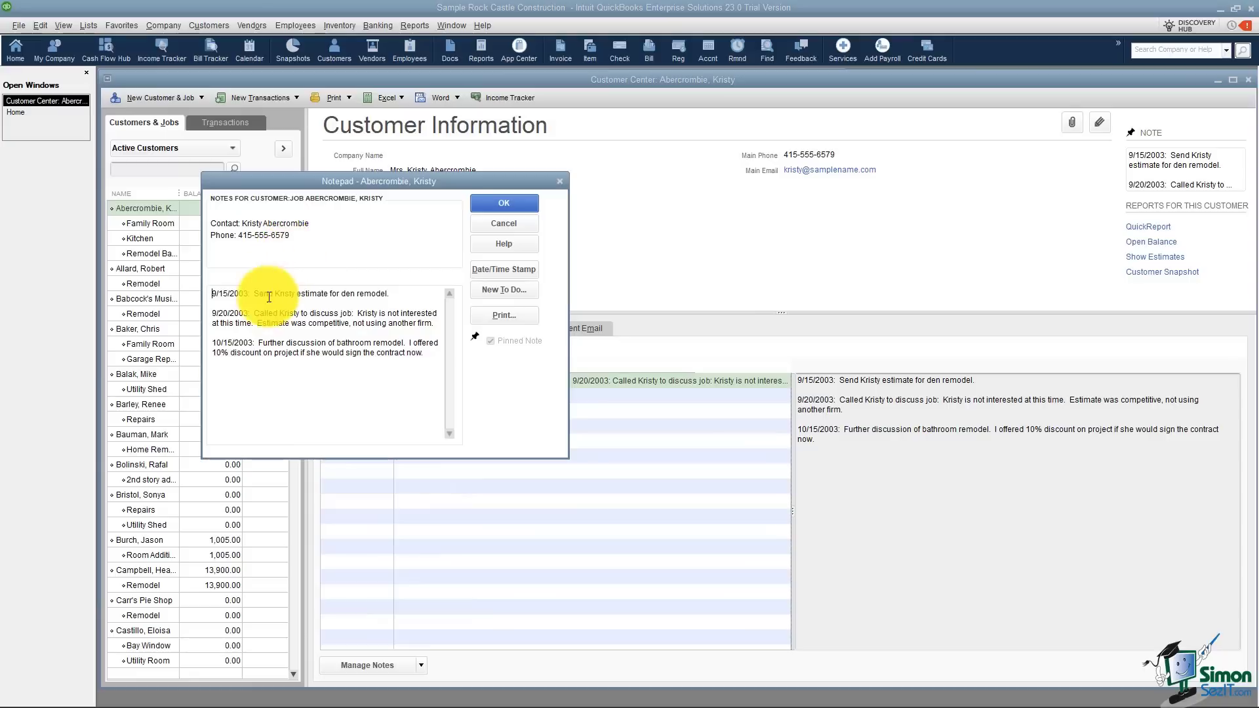
{"action": "left_click", "coordinate": [424, 353]}
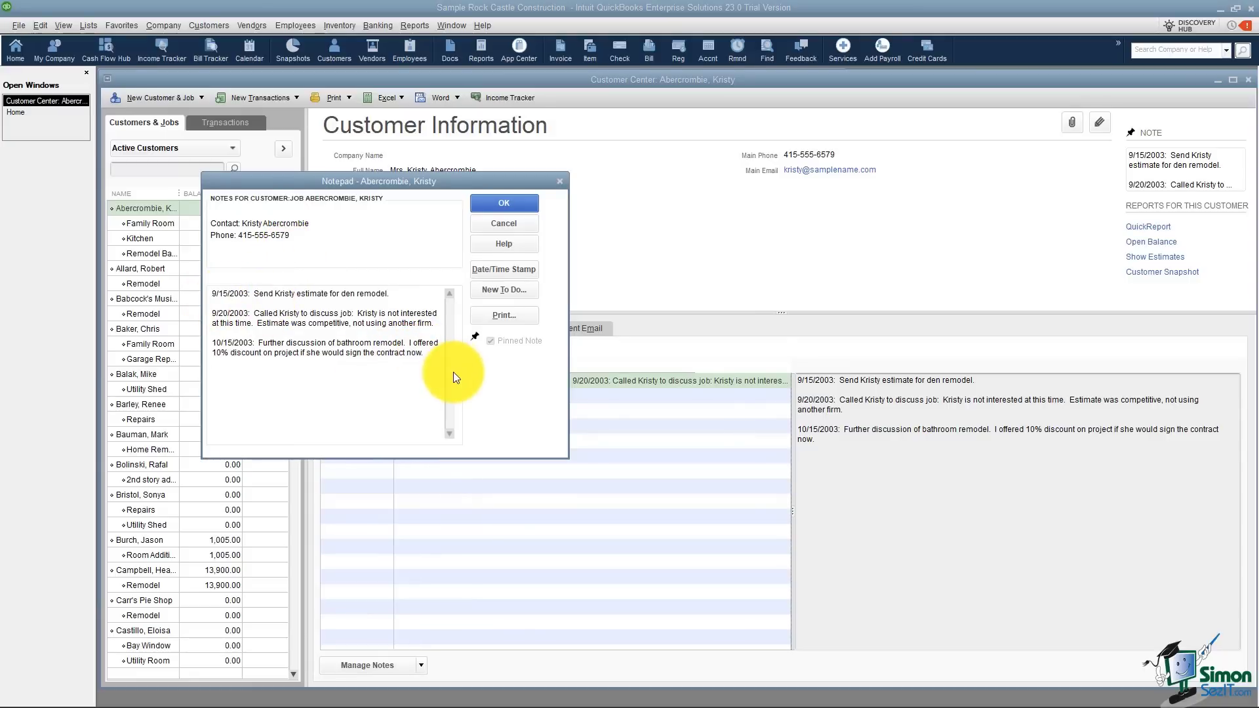
{"action": "left_click", "coordinate": [497, 273]}
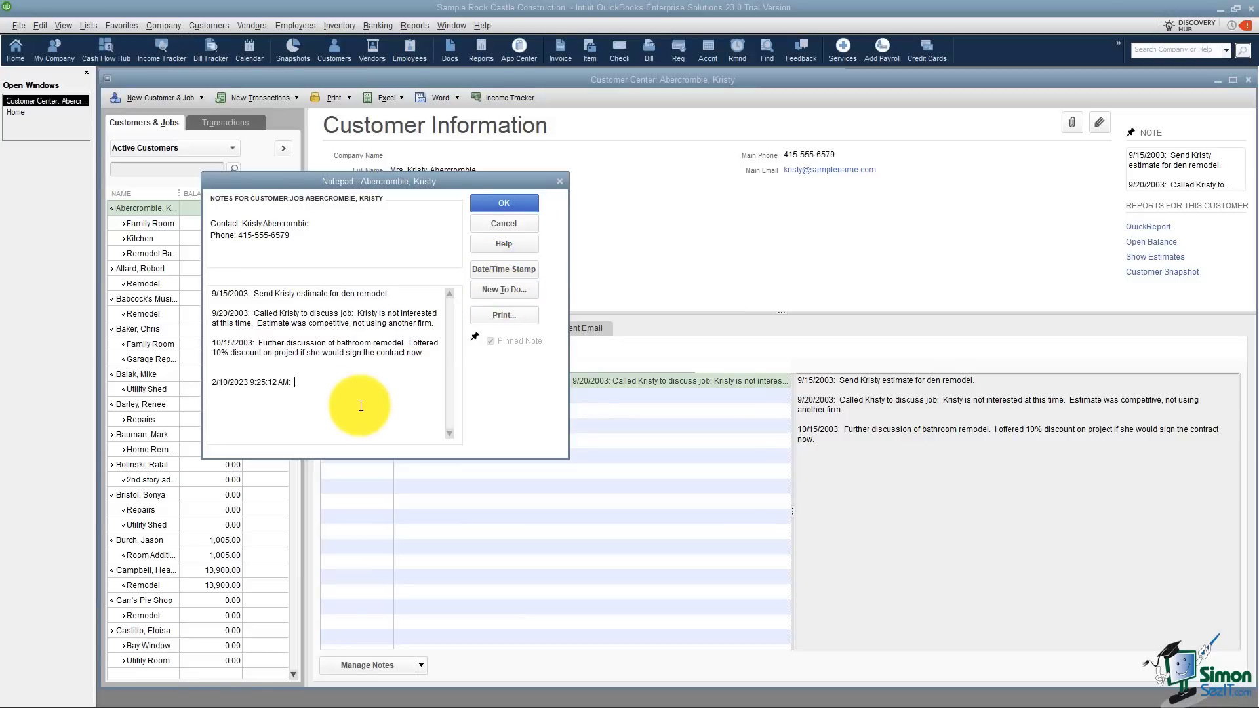
Write "I have set up lunch meeting." after the date/time stamp and save the note.
{"action": "type", "text": "I have set up"}
{"action": "type", "text": " iinch meeting"}
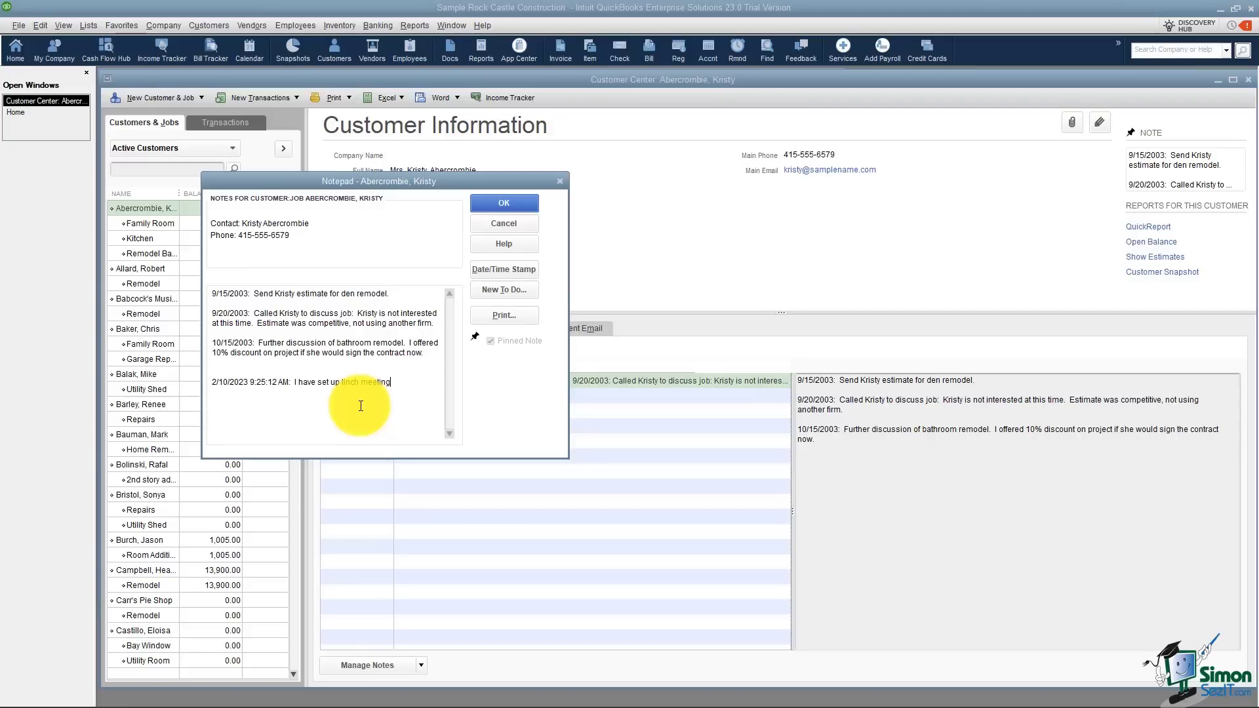
{"action": "type", "text": "."}
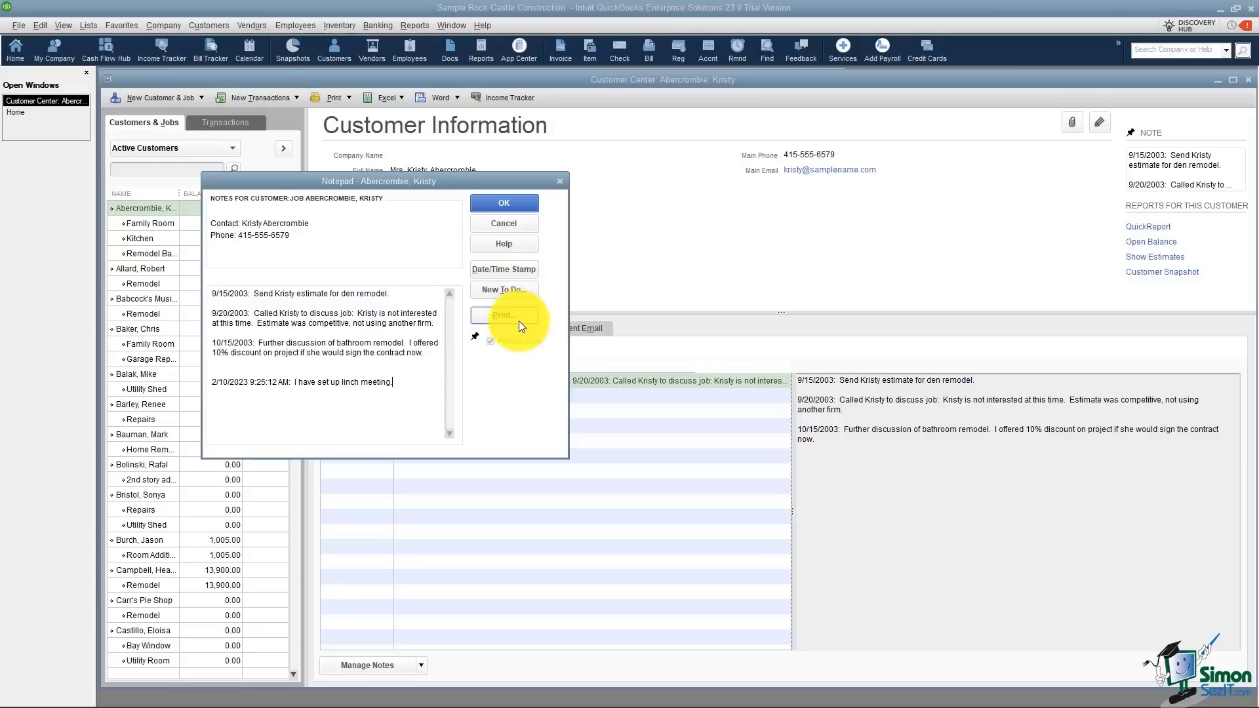
{"action": "left_click", "coordinate": [345, 382]}
{"action": "key", "text": "Delete"}
{"action": "type", "text": "u"}
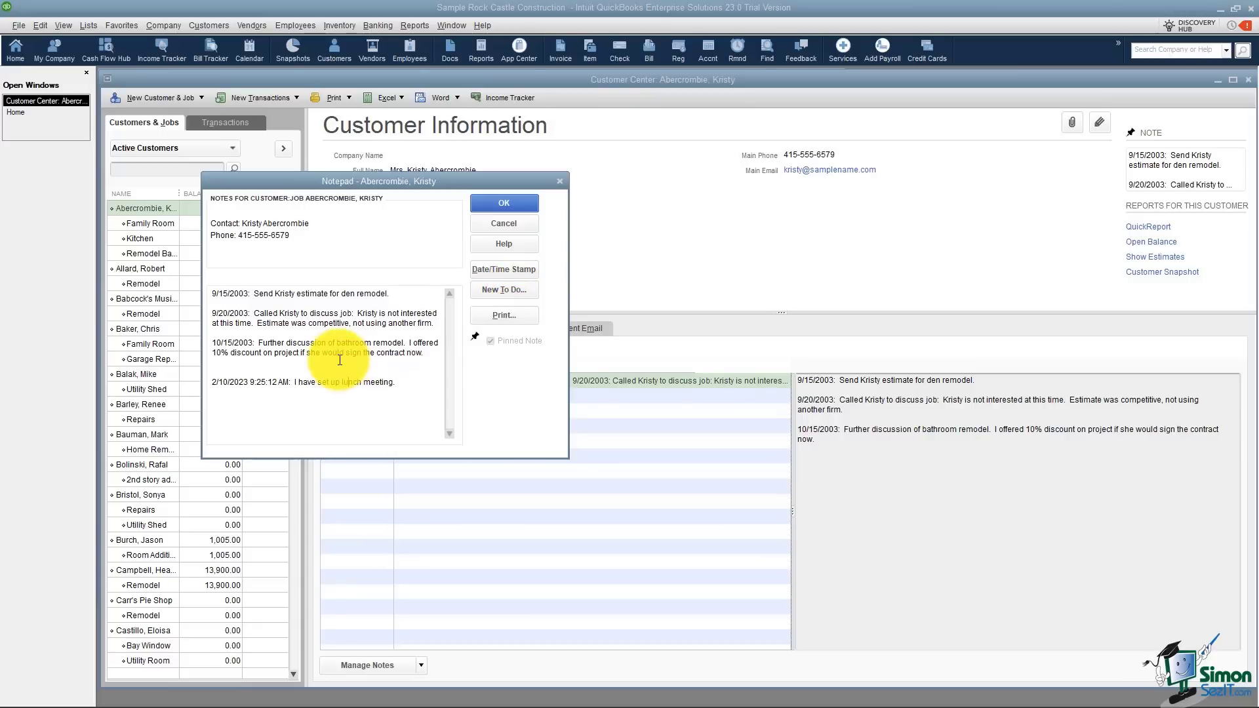
{"action": "left_click", "coordinate": [491, 200]}
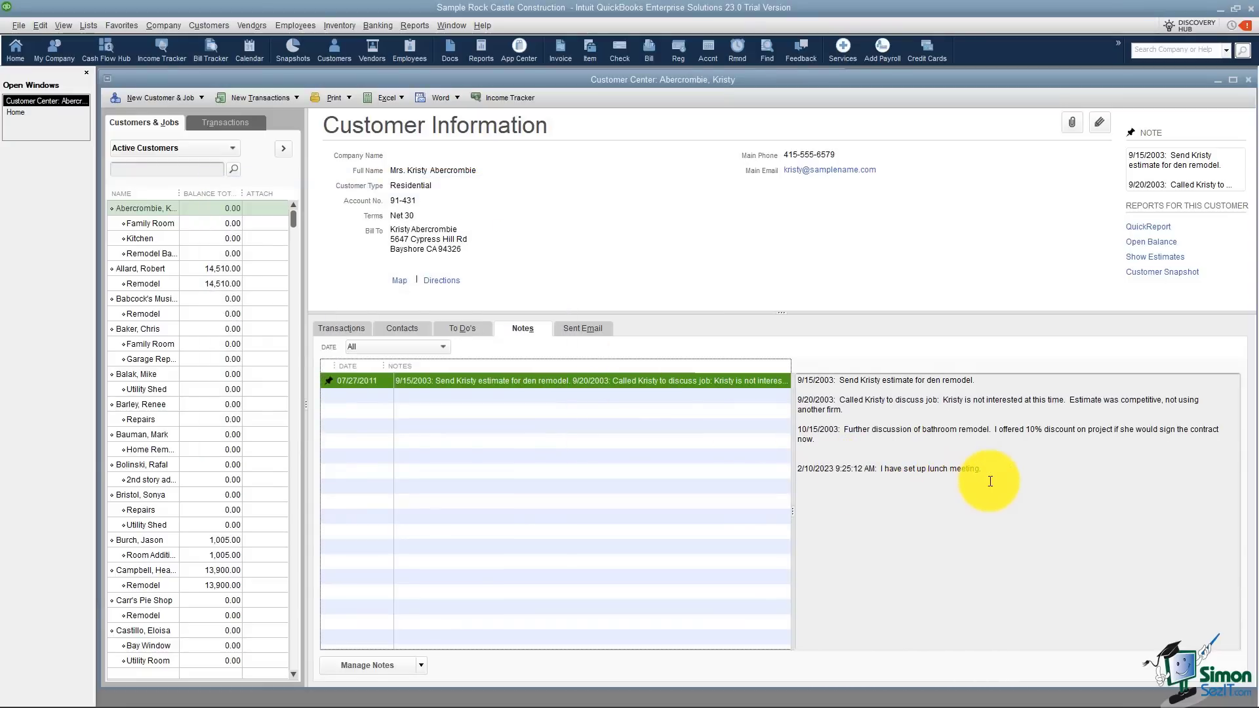
View the customer's sent email list and the available options for managing email.
{"action": "left_click", "coordinate": [591, 328]}
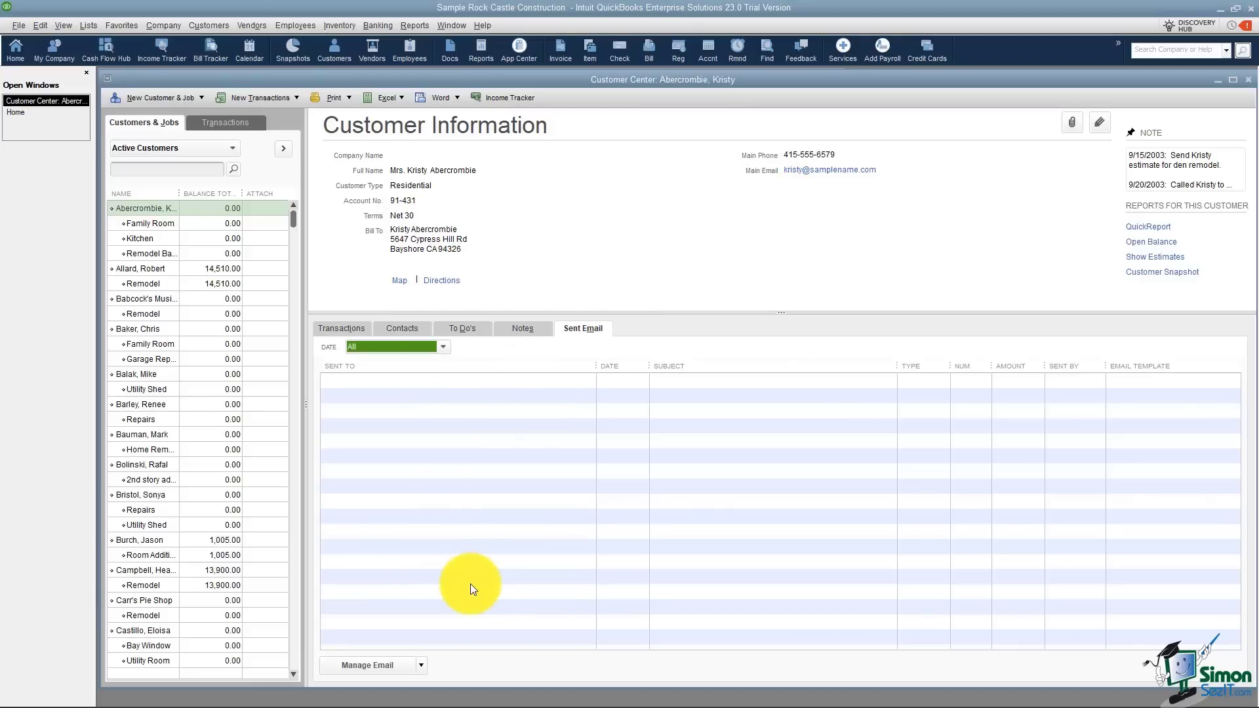
{"action": "left_click", "coordinate": [422, 664]}
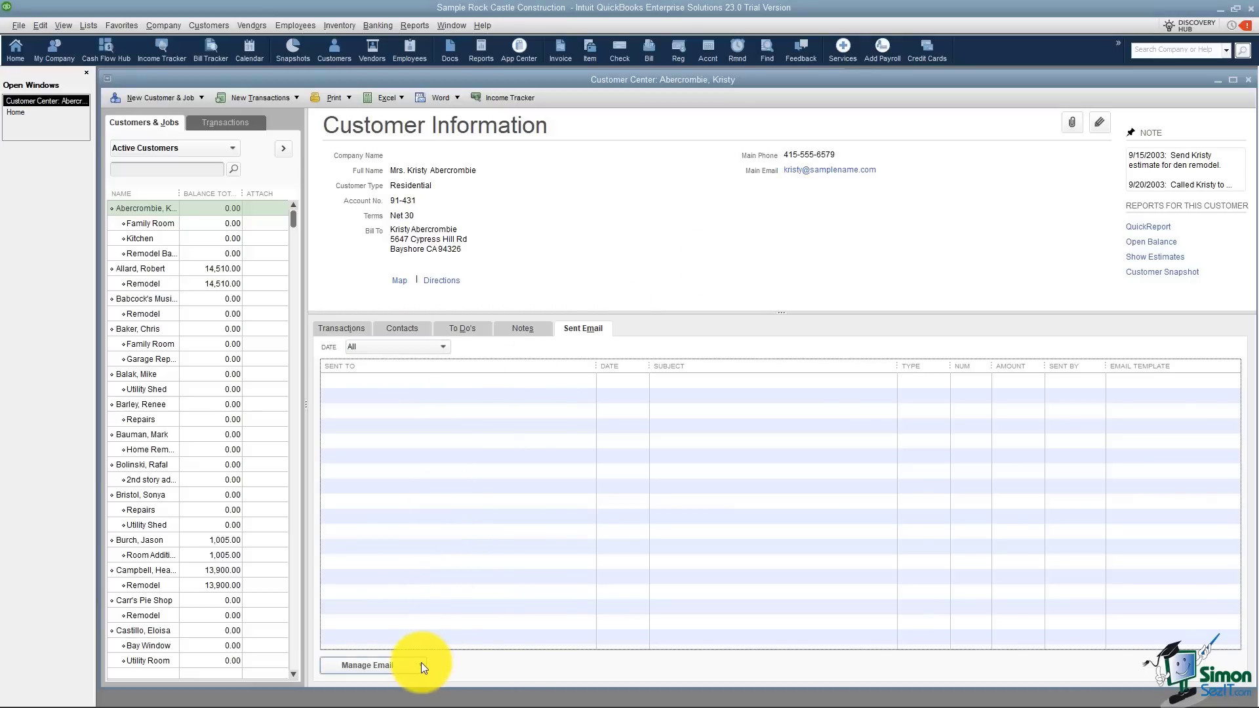
{"action": "left_click", "coordinate": [421, 664]}
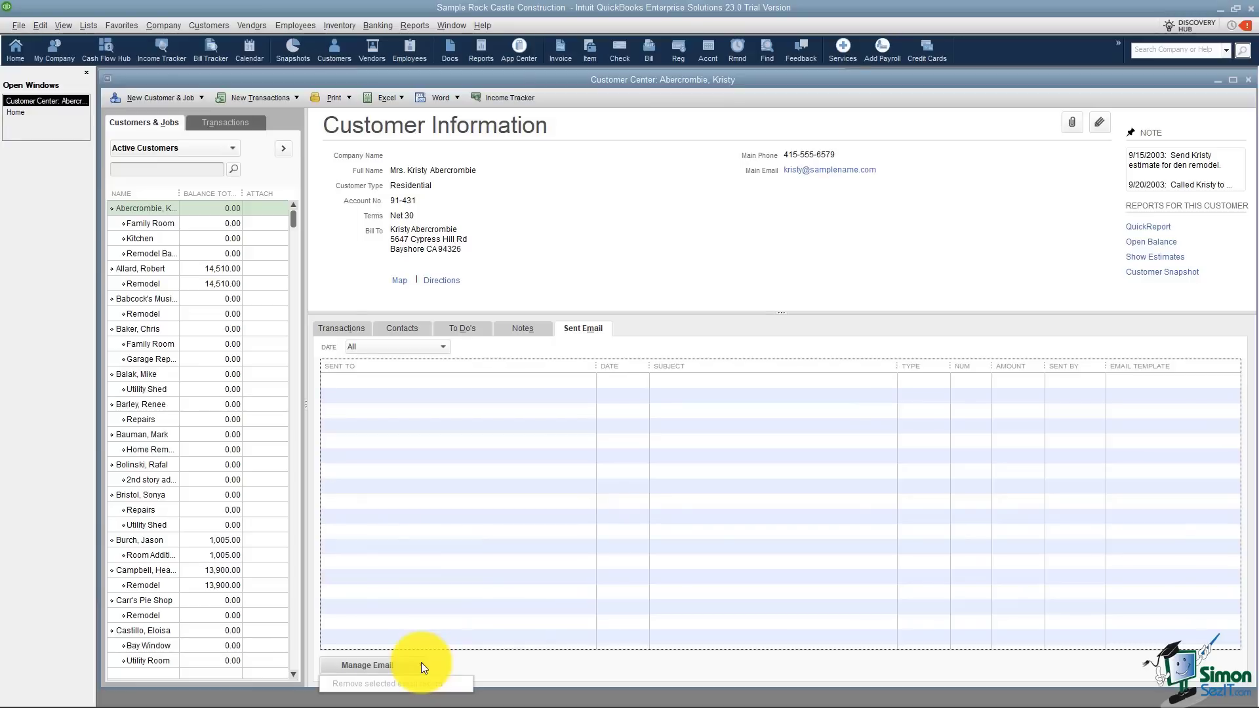
Start a new customer record and enter the customer's name, last name first, as the customer name.
{"action": "left_click", "coordinate": [610, 217]}
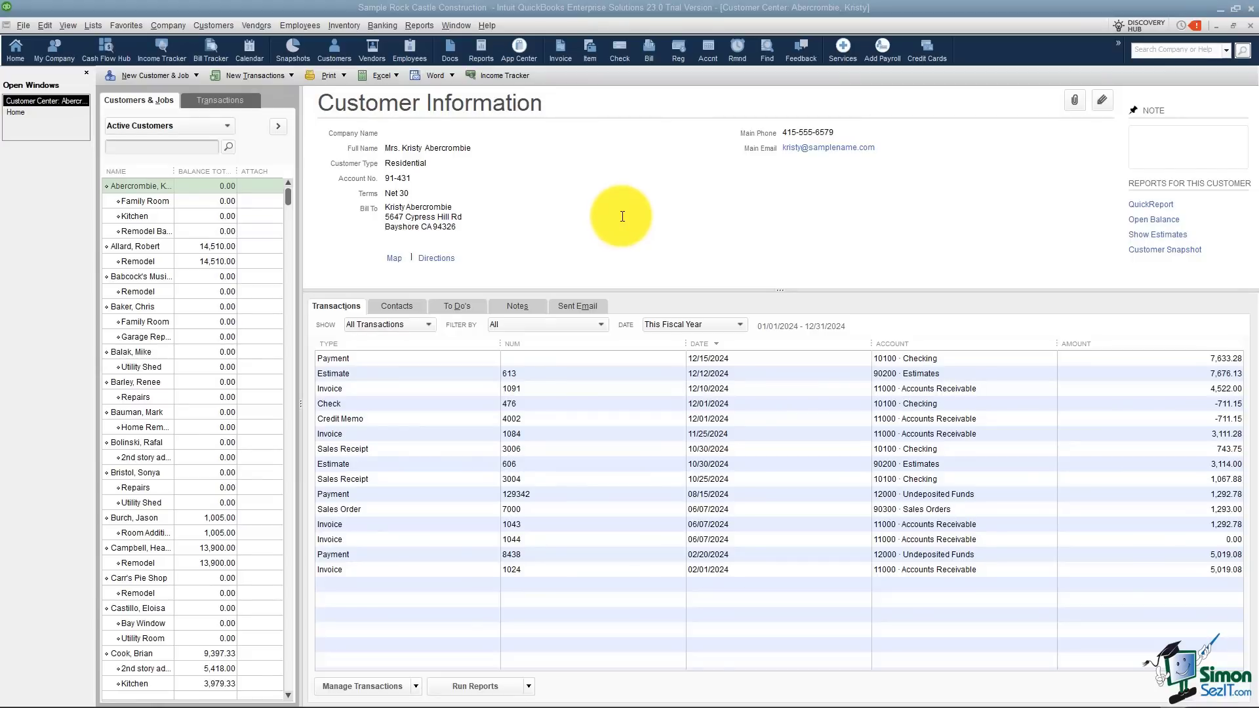
{"action": "left_click", "coordinate": [194, 74]}
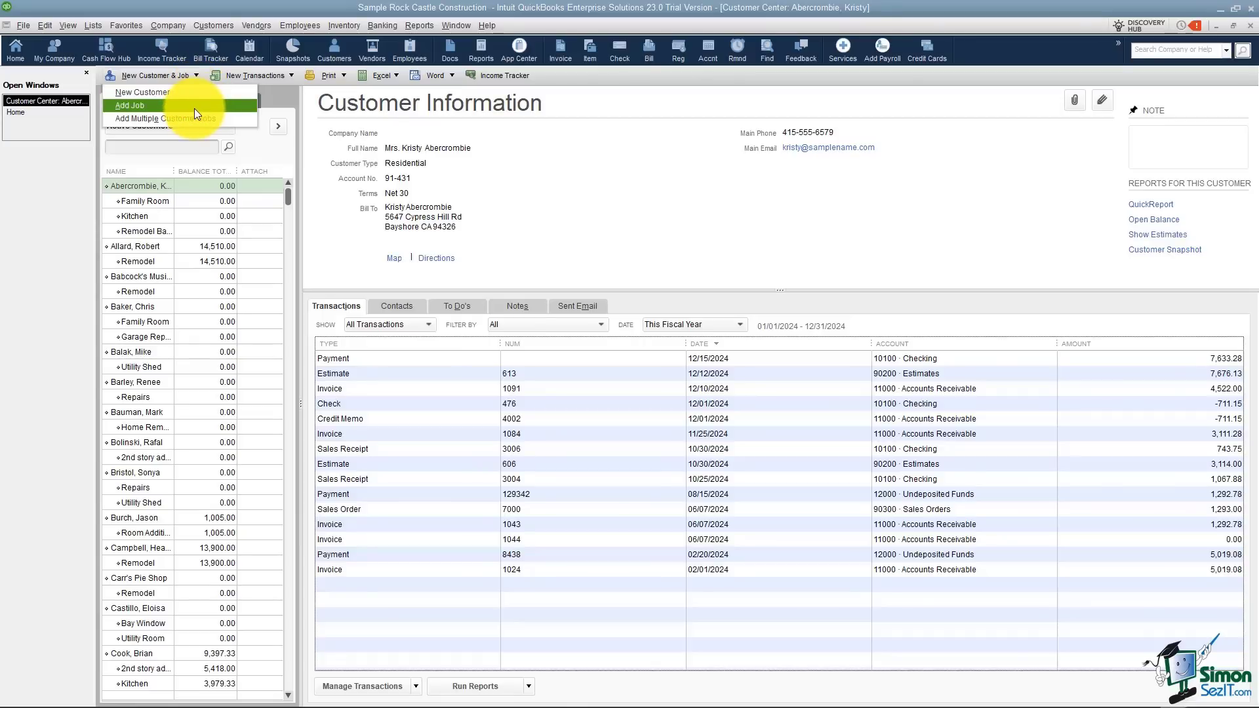
{"action": "left_click", "coordinate": [201, 93]}
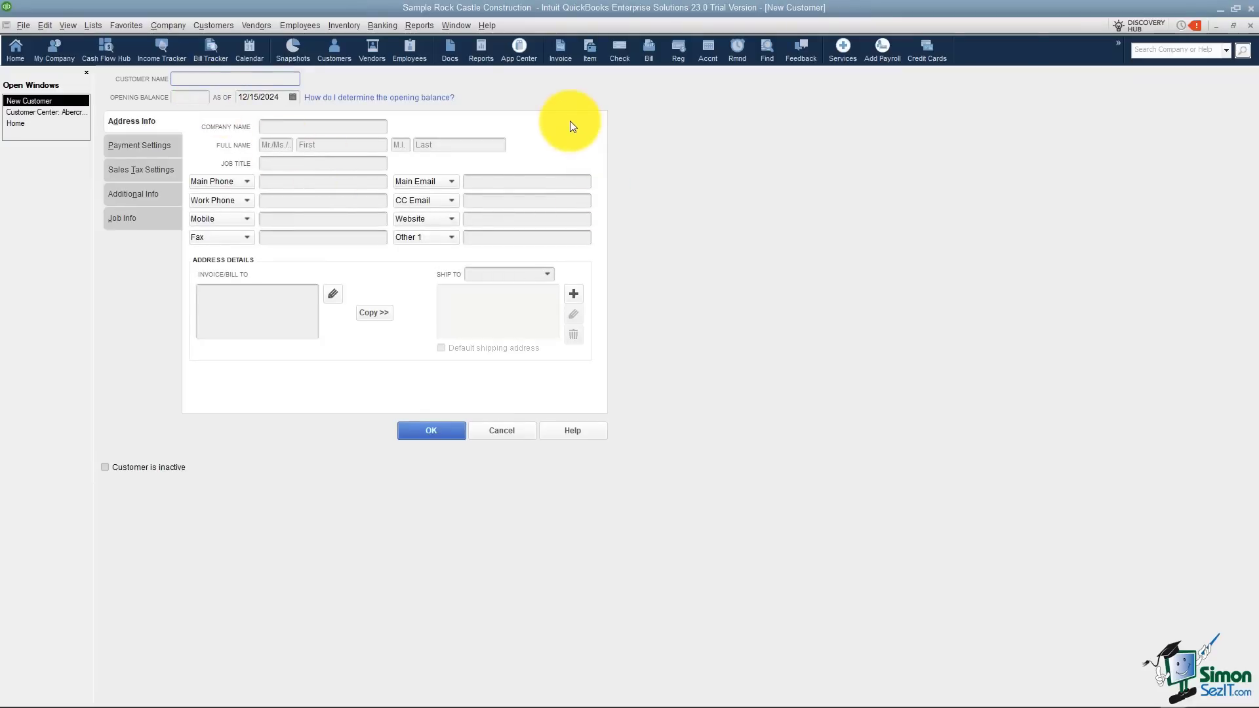
{"action": "type", "text": "Allen, Tom"}
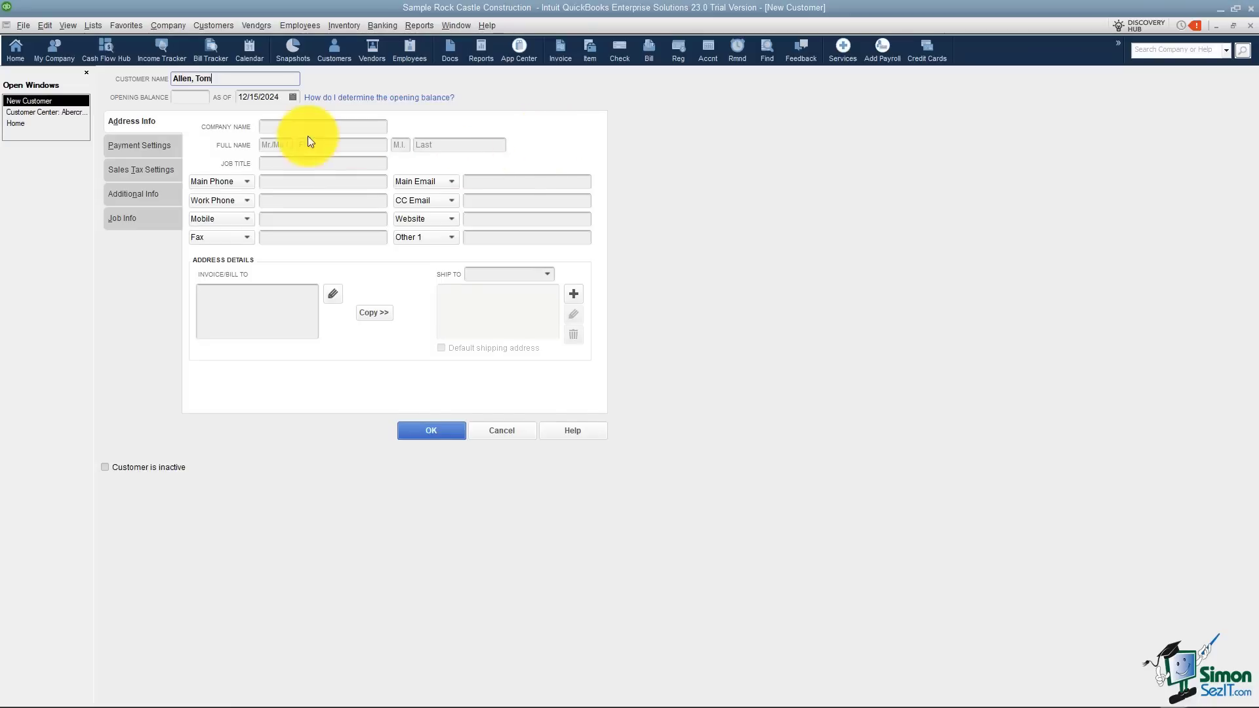
Enter ABC Company as the company name, fill in the title Mr. with the customer's full name, and check the main phone field's alternative labels.
{"action": "left_click", "coordinate": [293, 127]}
{"action": "type", "text": "ABC Company"}
{"action": "left_click", "coordinate": [280, 149]}
{"action": "type", "text": "Mr."}
{"action": "key", "text": "Tab"}
{"action": "type", "text": "Tom"}
{"action": "key", "text": "Tab"}
{"action": "key", "text": "Tab"}
{"action": "type", "text": "Allen"}
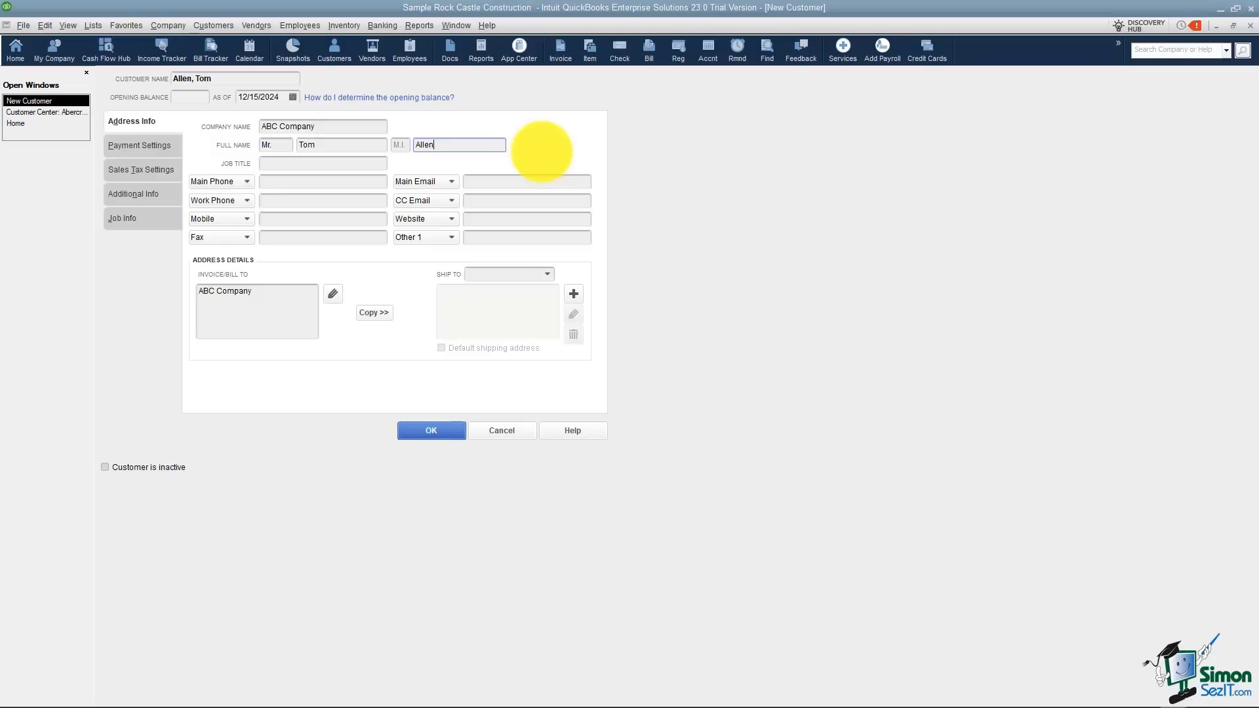
{"action": "left_click", "coordinate": [541, 152]}
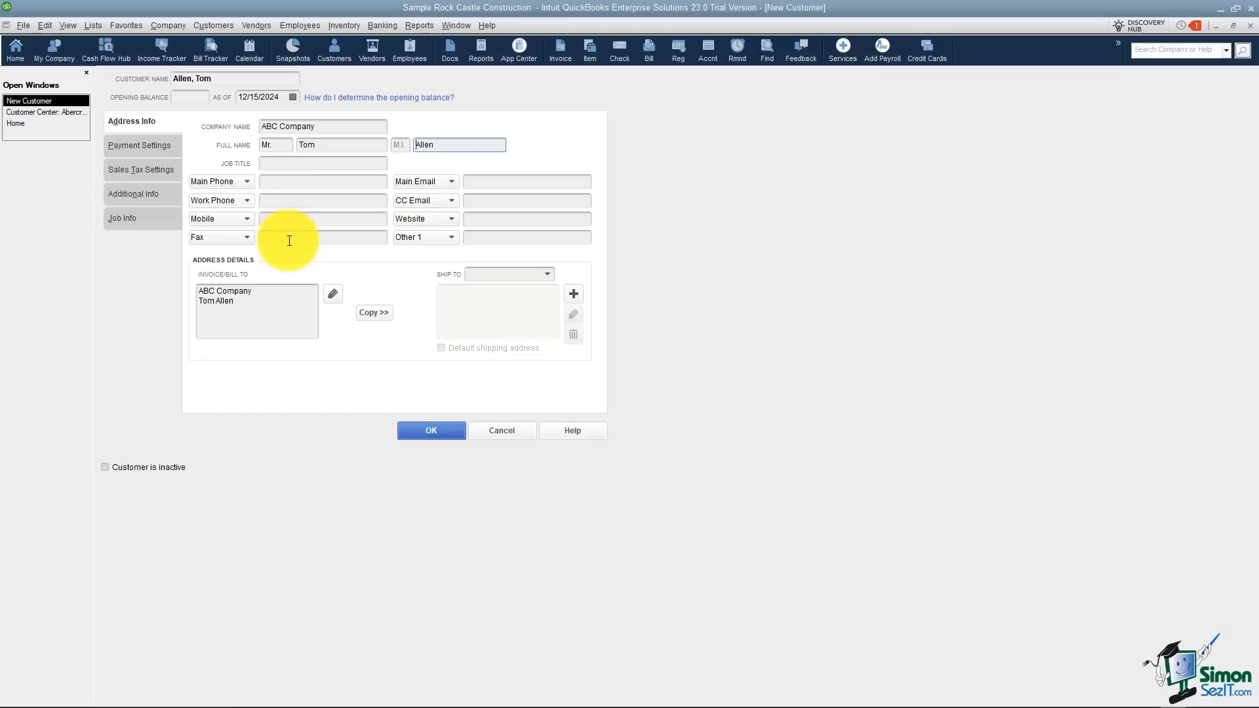
{"action": "left_click", "coordinate": [247, 180]}
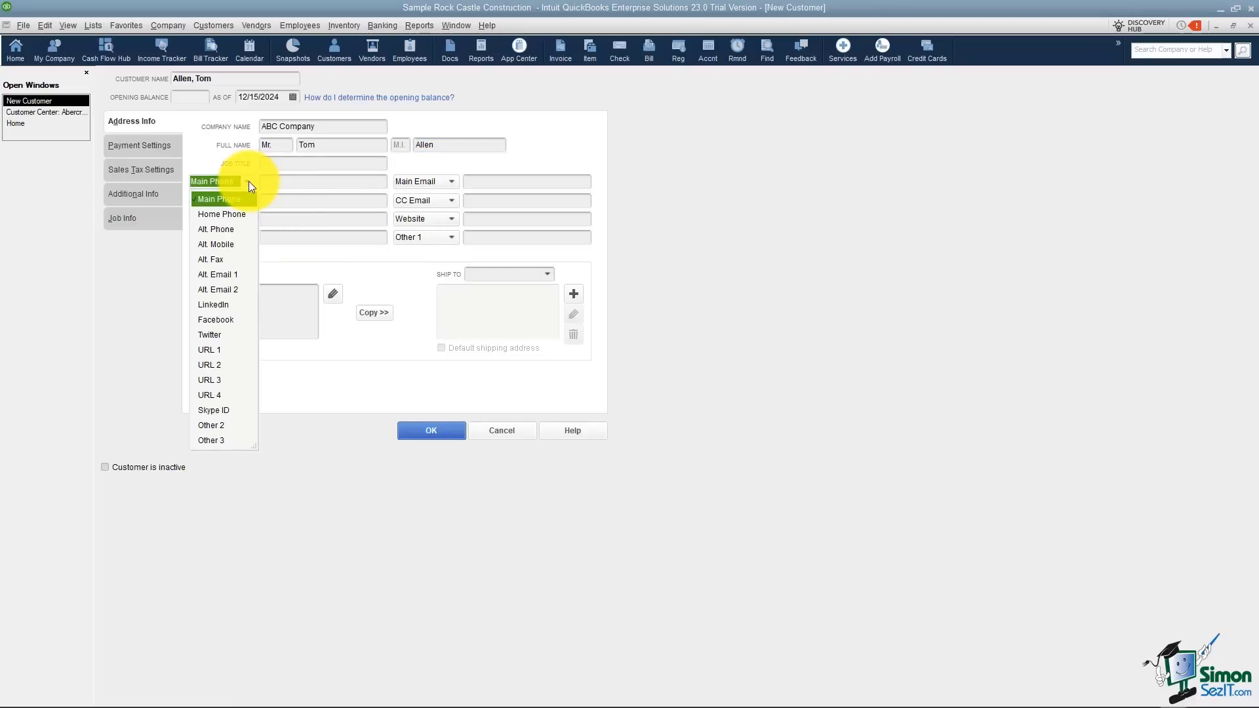
{"action": "left_click", "coordinate": [249, 181]}
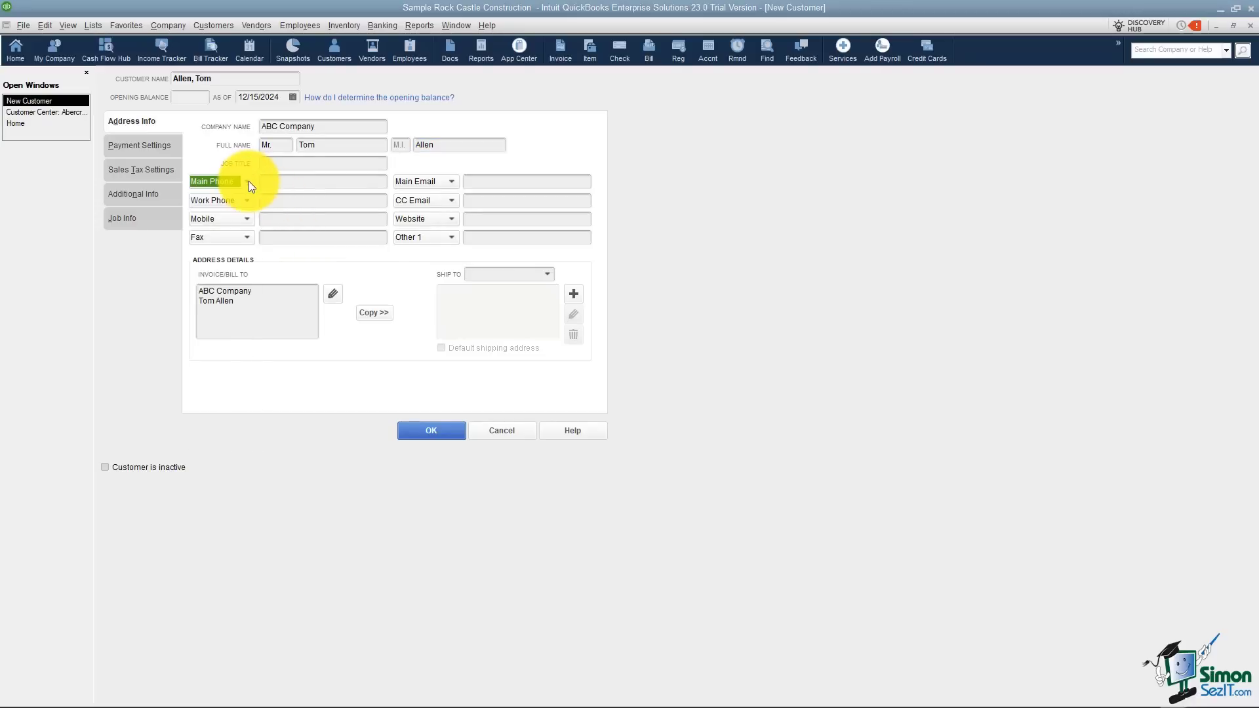
Complete the bill-to address with "Attn:" before the customer's name, followed by the PO box, city, state and ZIP code lines.
{"action": "left_click", "coordinate": [249, 316]}
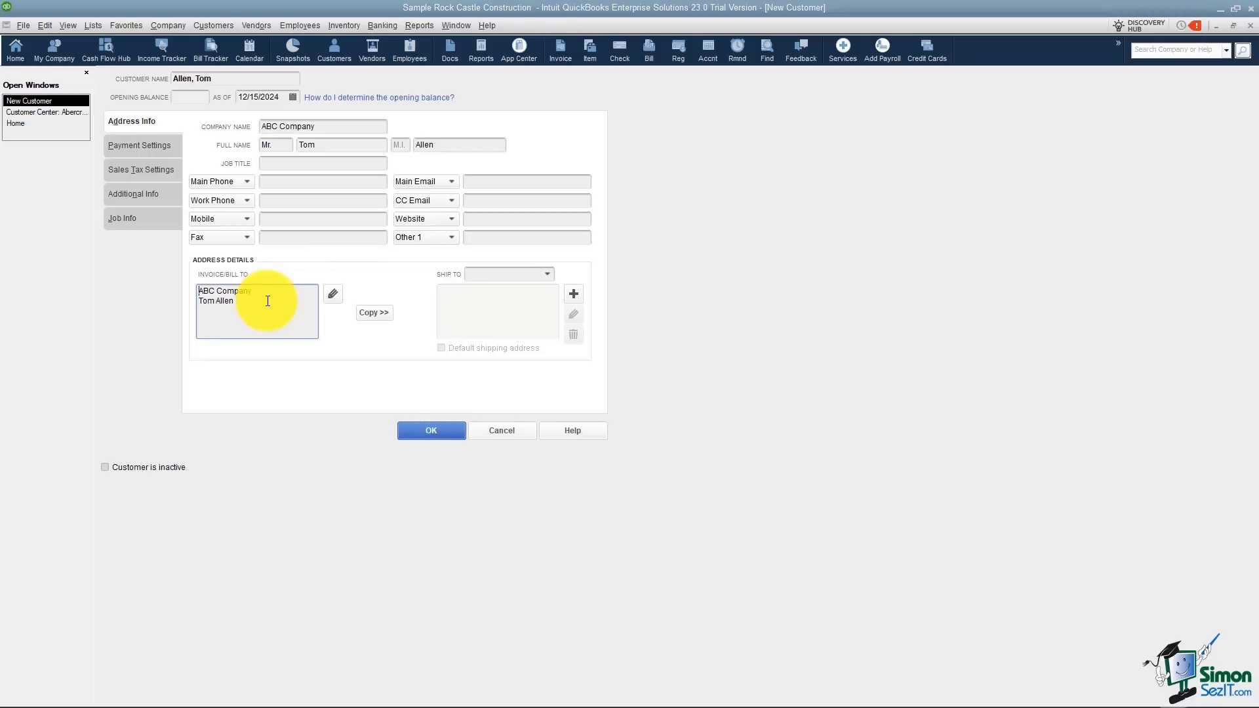
{"action": "left_click", "coordinate": [200, 301]}
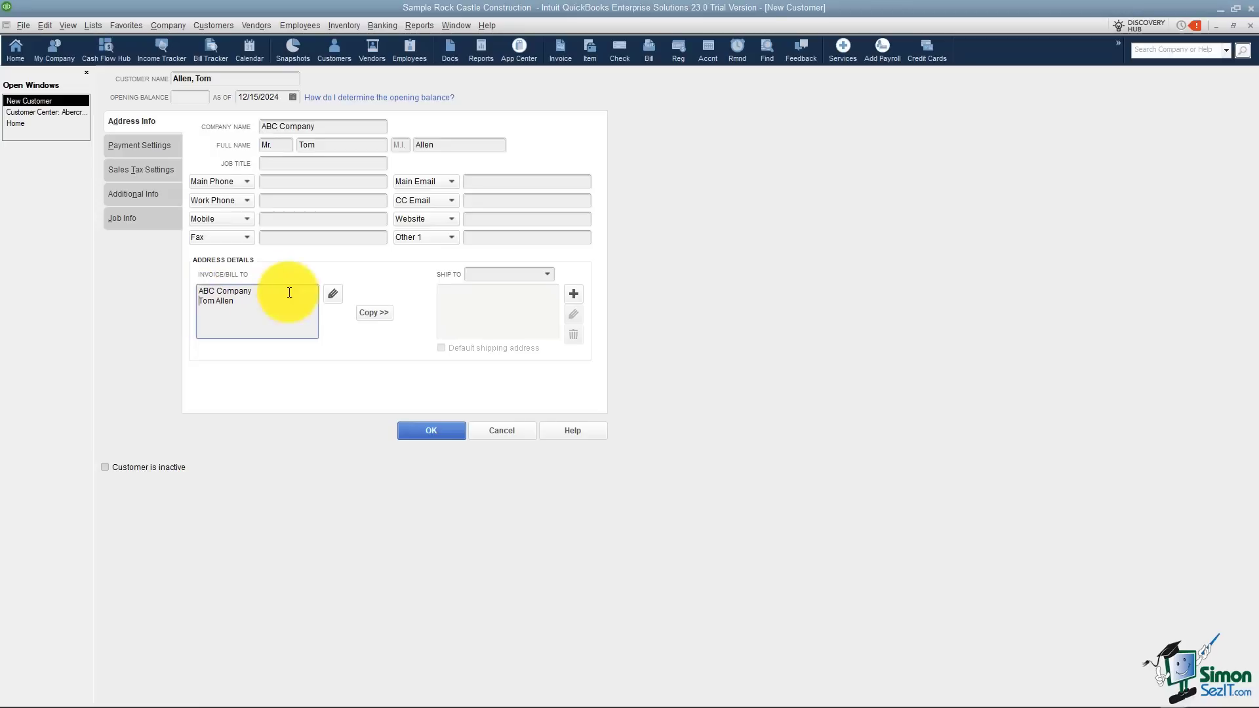
{"action": "type", "text": "Attn:"}
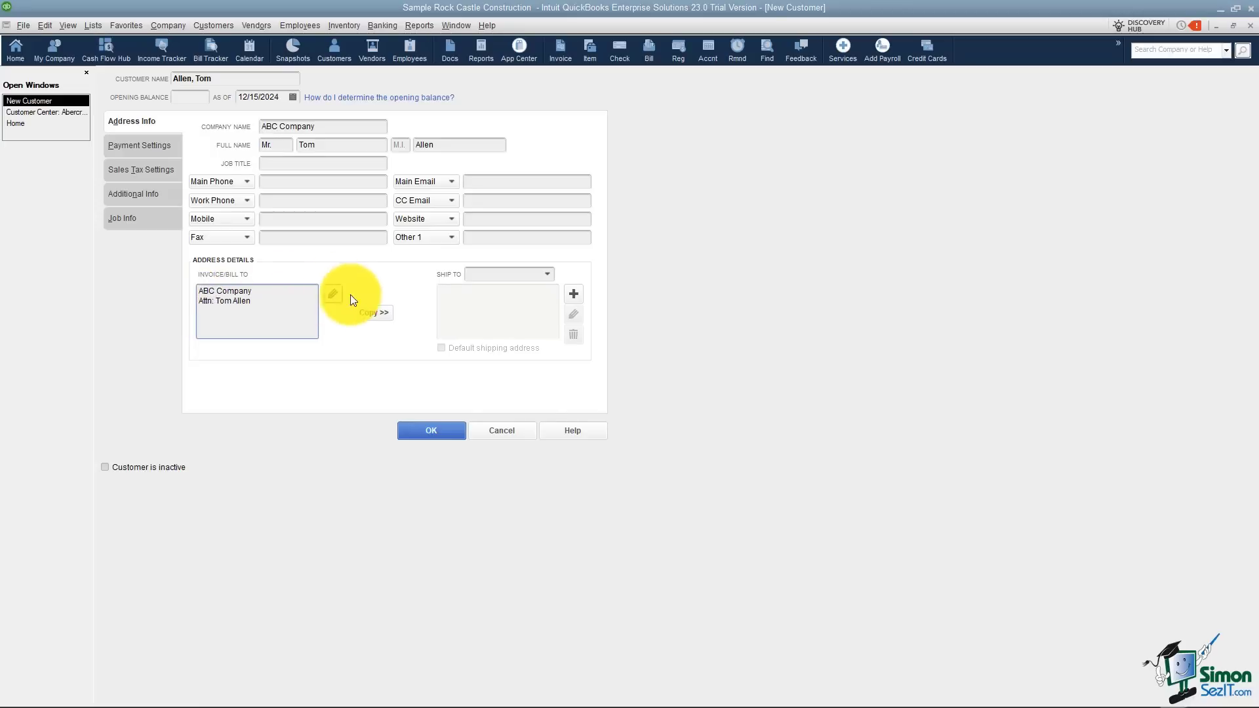
{"action": "key", "text": "Return"}
{"action": "type", "text": "PO "}
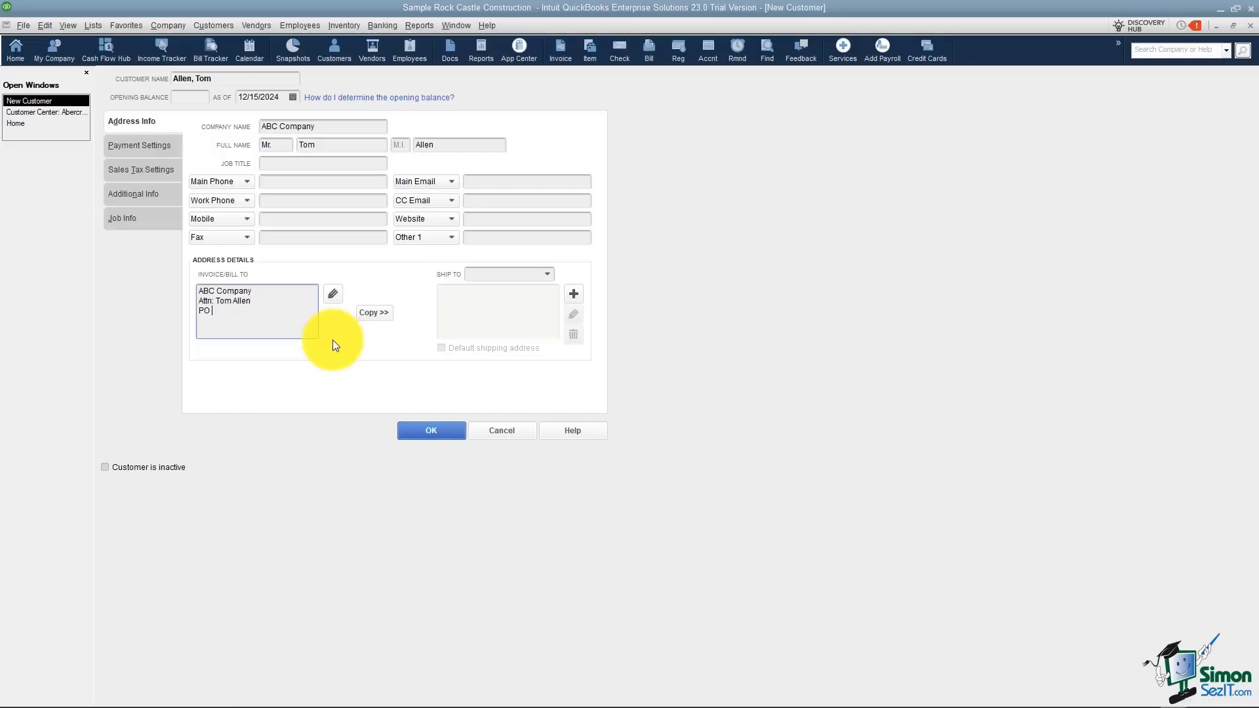
{"action": "type", "text": "BOx 123"}
{"action": "key", "text": "Return"}
{"action": "type", "text": "Charleston, SC  29407"}
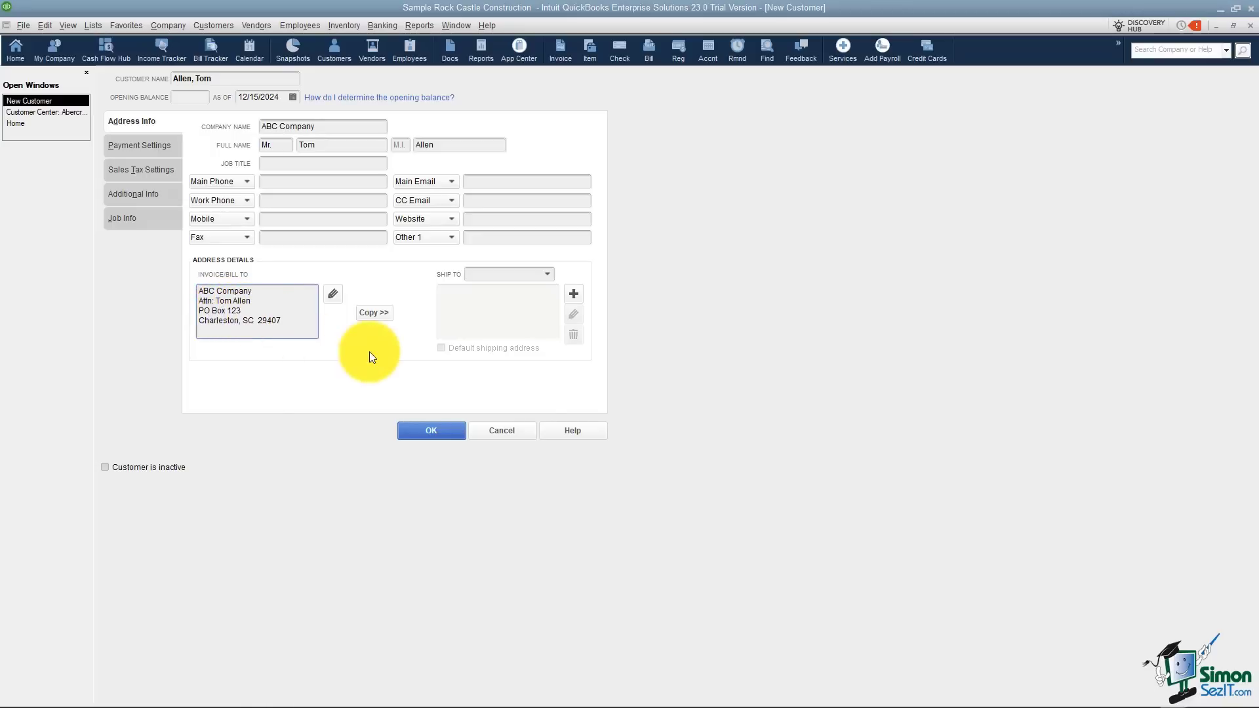
Set the customer's payment terms to Due on receipt, keep E-mail as the delivery method, and review the preferred payment methods.
{"action": "left_click", "coordinate": [136, 147]}
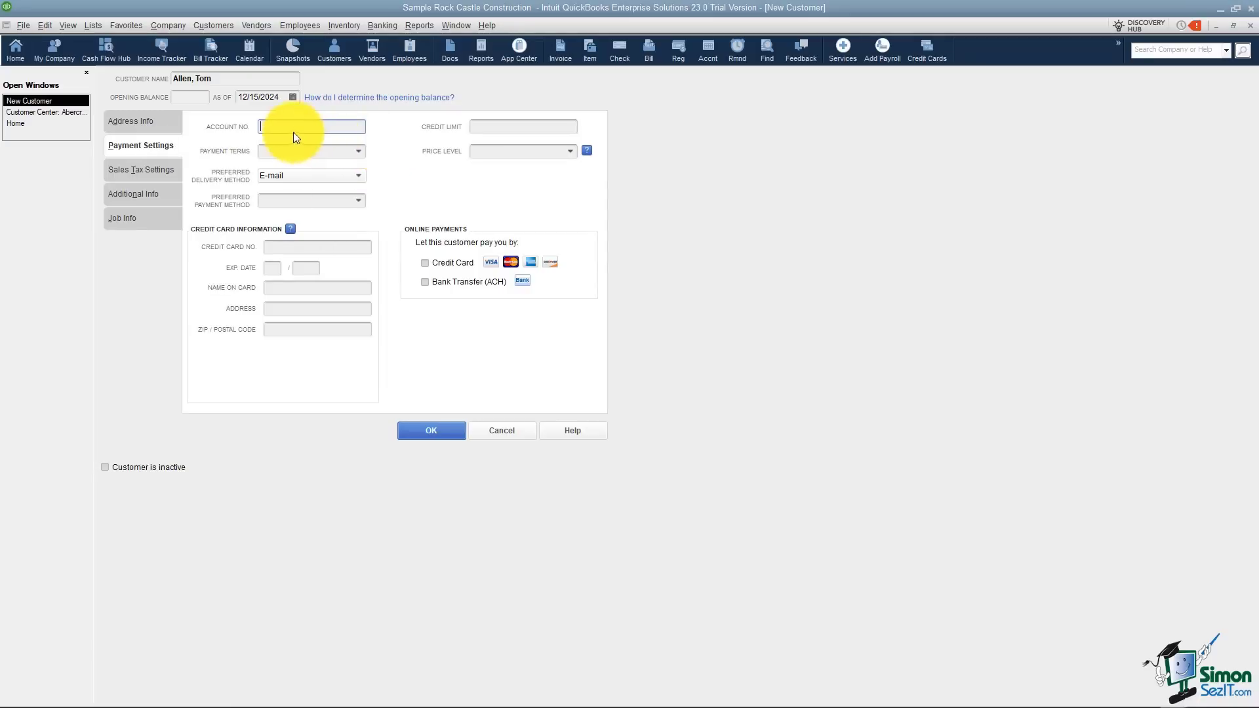
{"action": "left_click", "coordinate": [361, 151]}
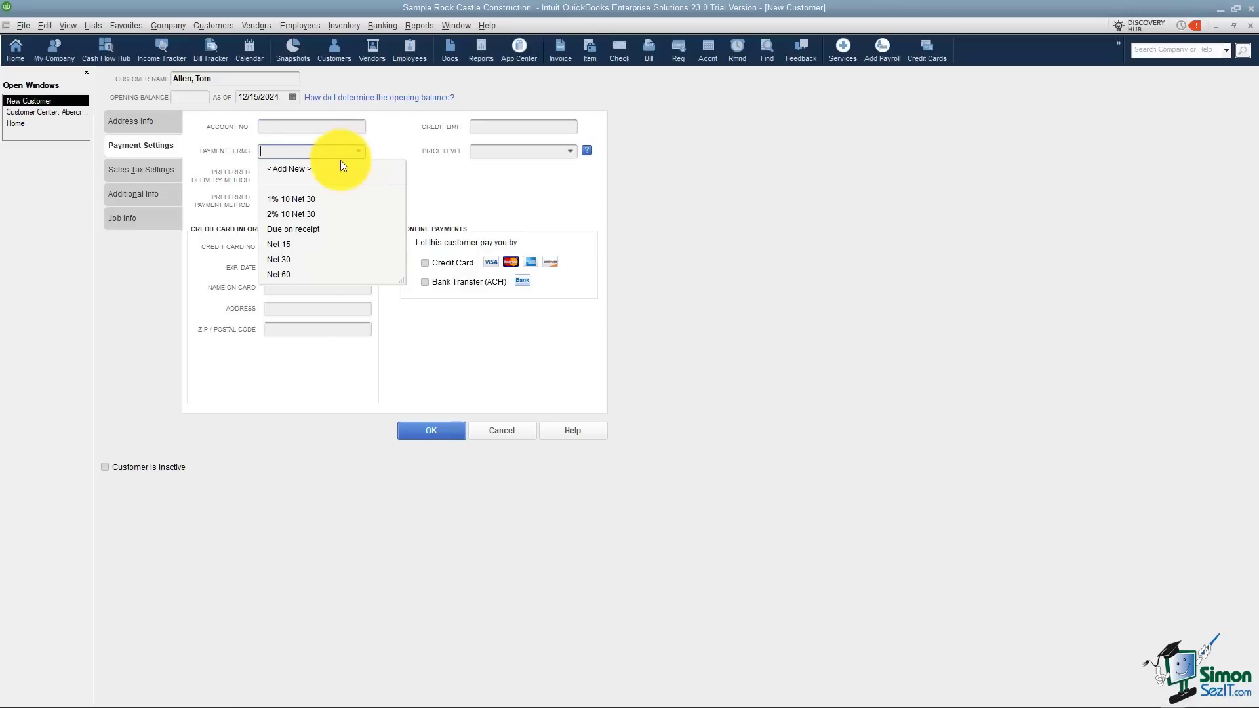
{"action": "left_click", "coordinate": [297, 230]}
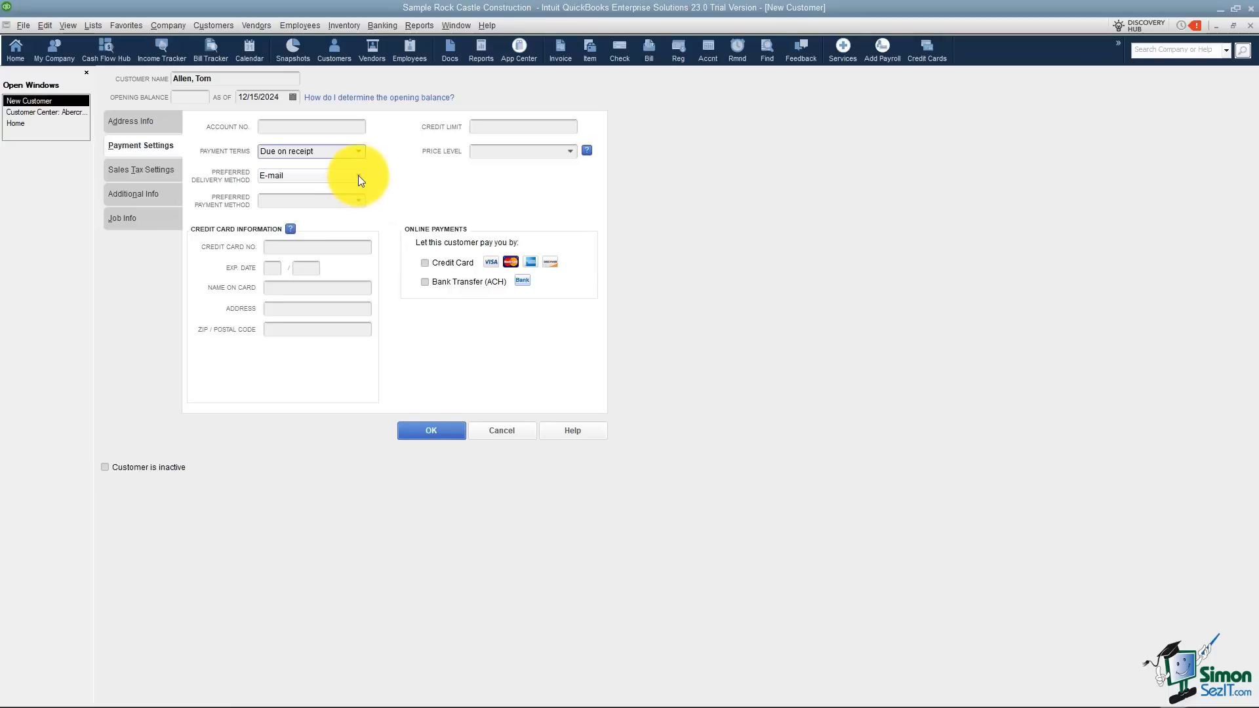
{"action": "left_click", "coordinate": [358, 176]}
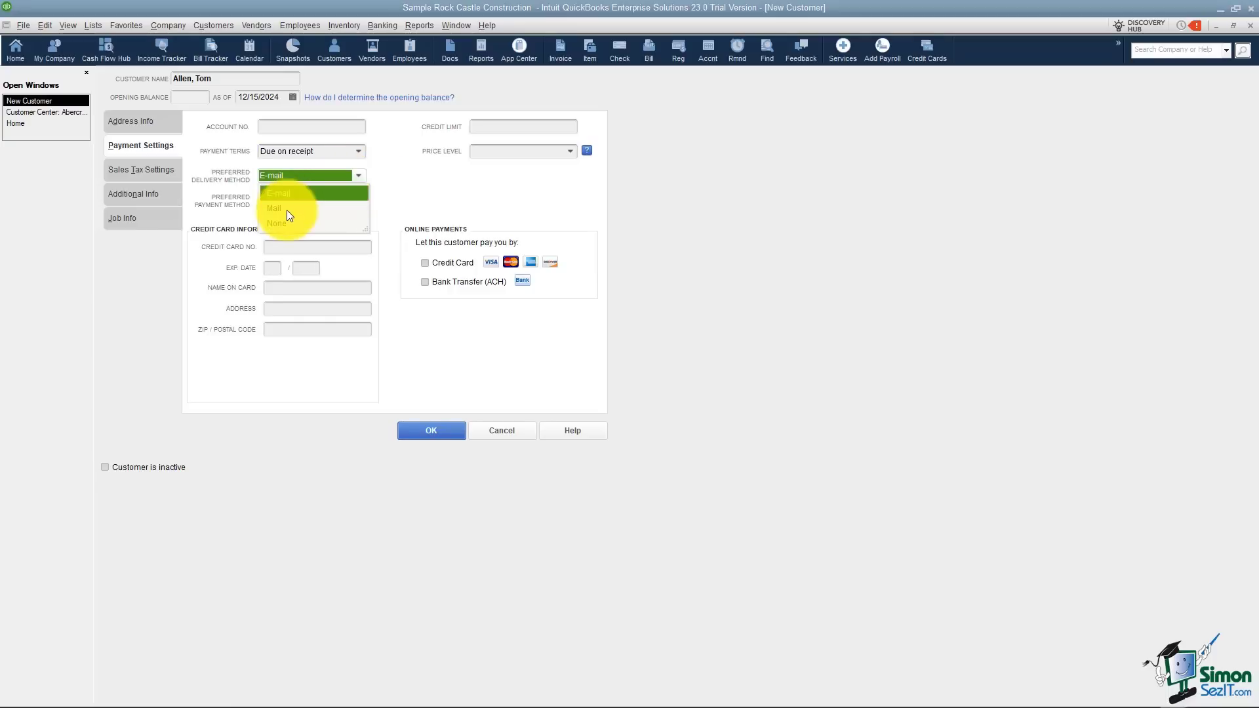
{"action": "left_click", "coordinate": [397, 191]}
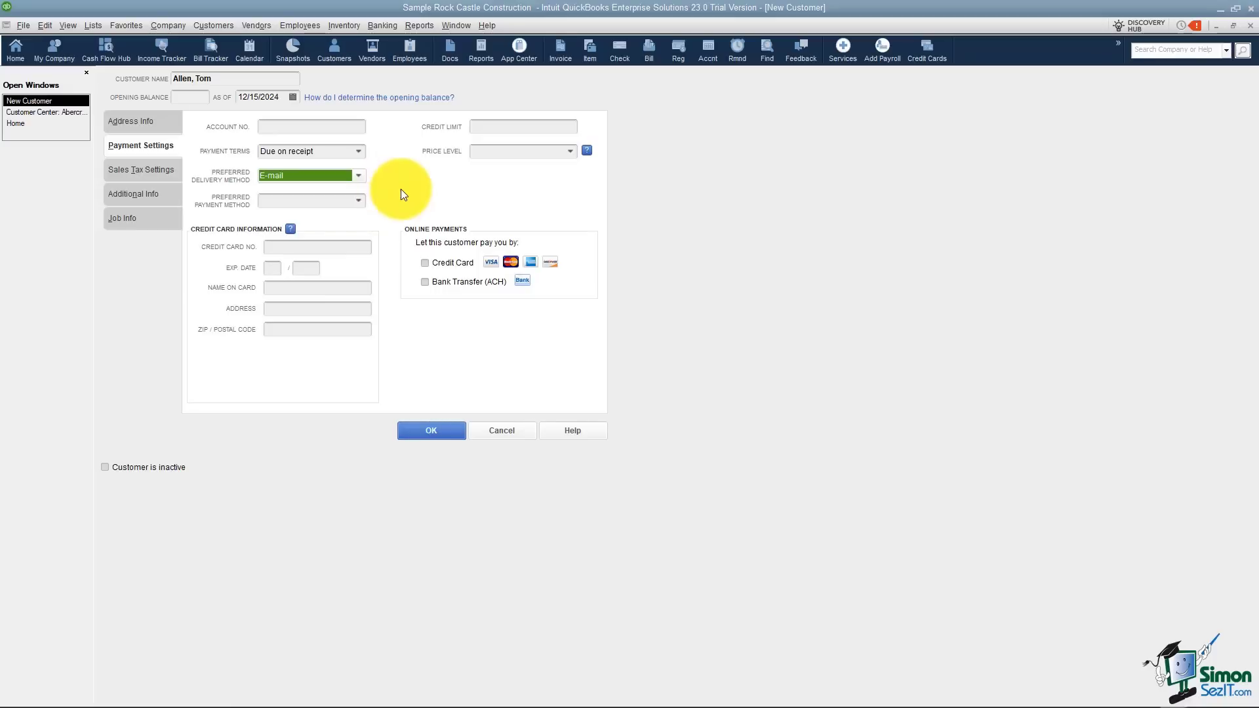
{"action": "left_click", "coordinate": [356, 202]}
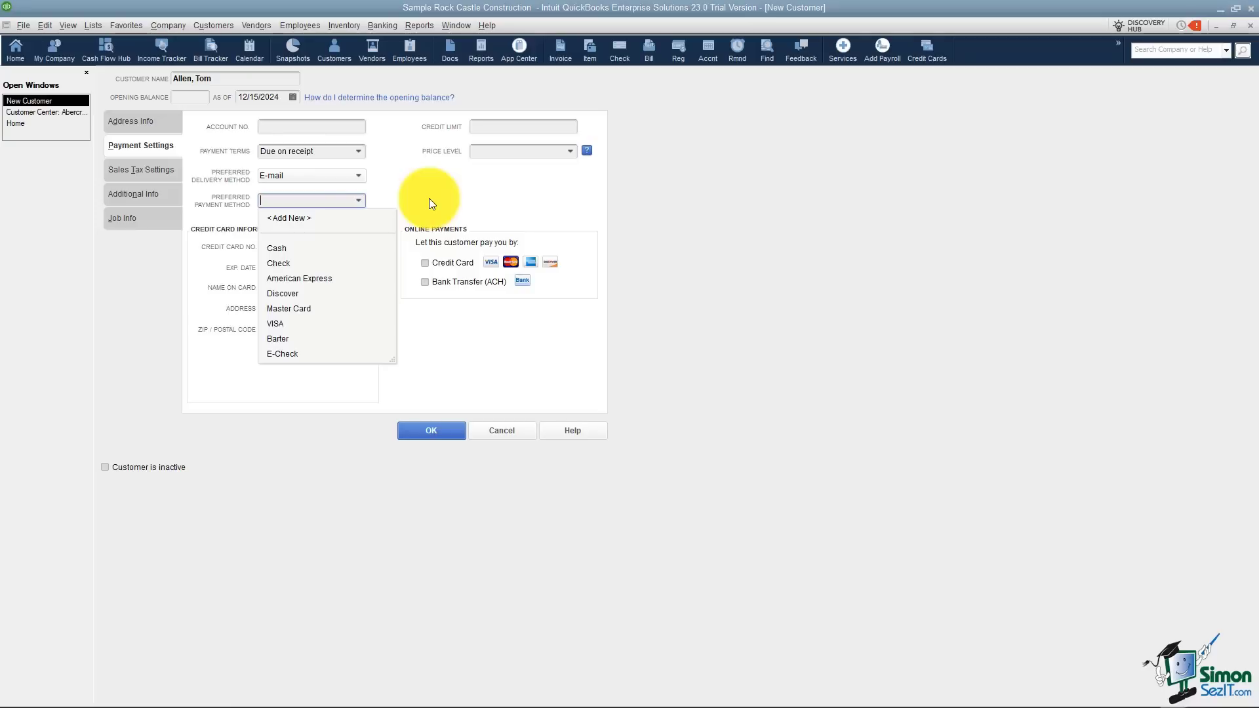
{"action": "left_click", "coordinate": [430, 203]}
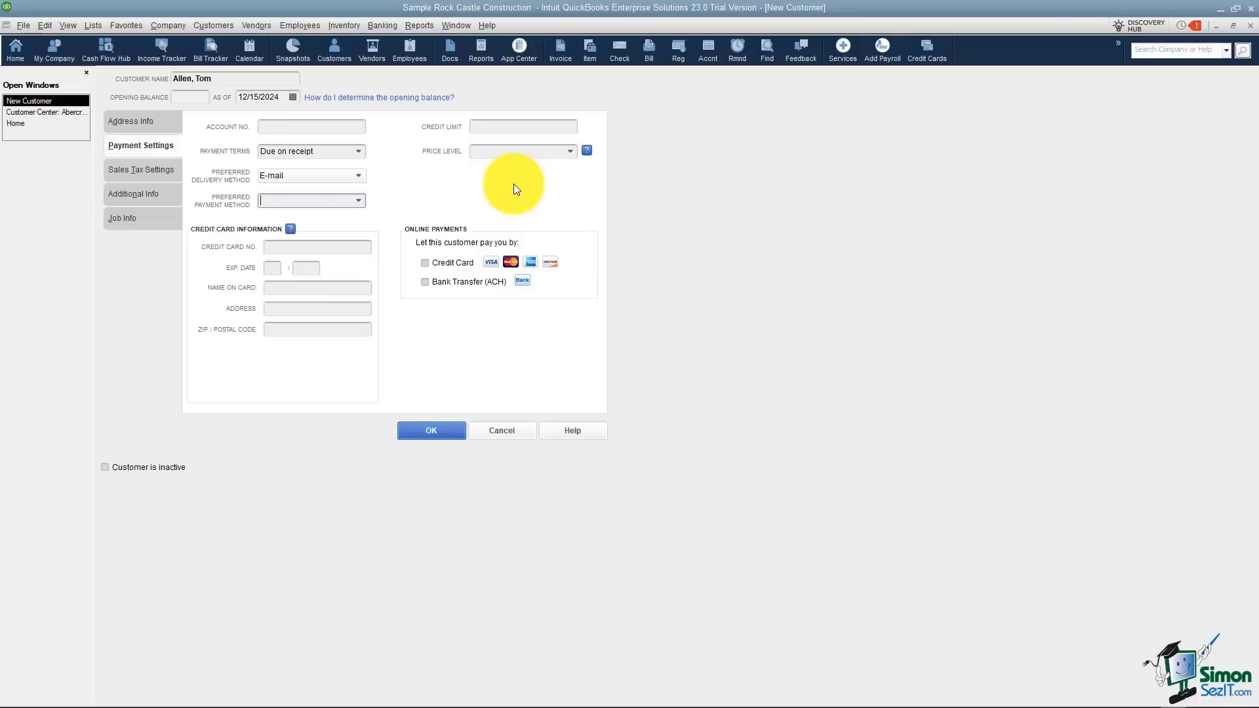
Review the customer's price level choices and the types offered for a new price level, without creating or assigning one.
{"action": "left_click", "coordinate": [572, 151]}
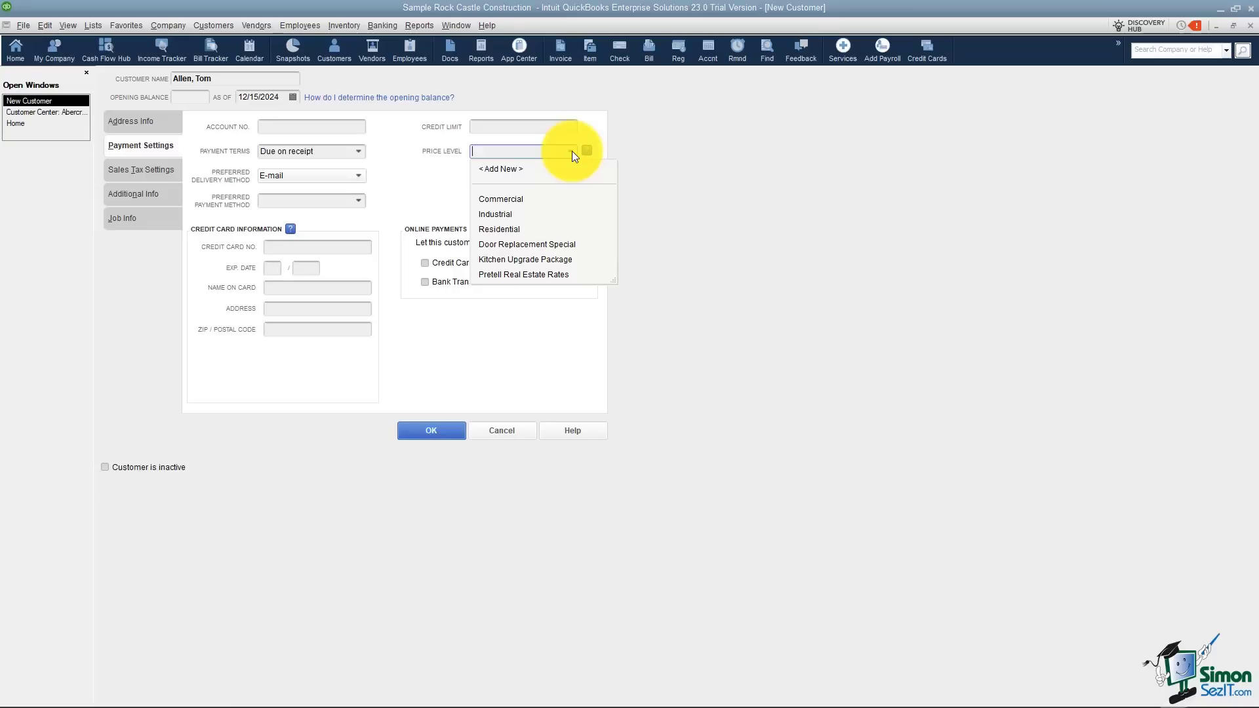
{"action": "left_click", "coordinate": [499, 169]}
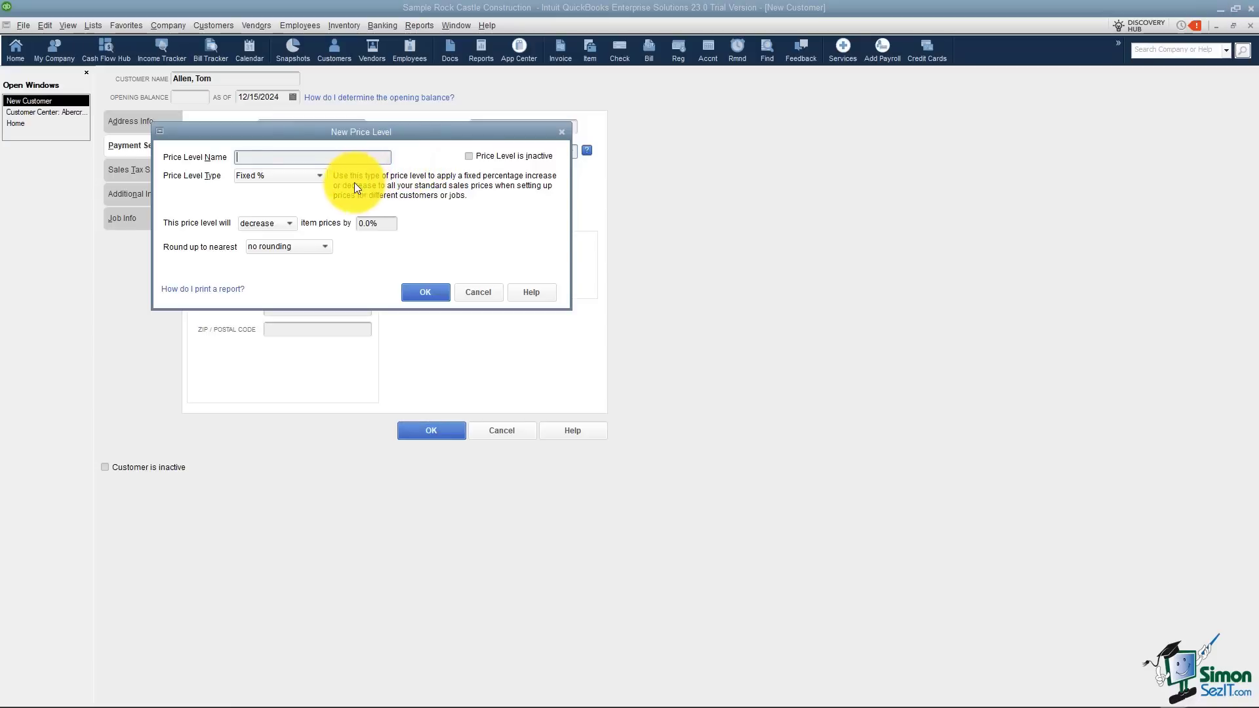
{"action": "left_click", "coordinate": [320, 176]}
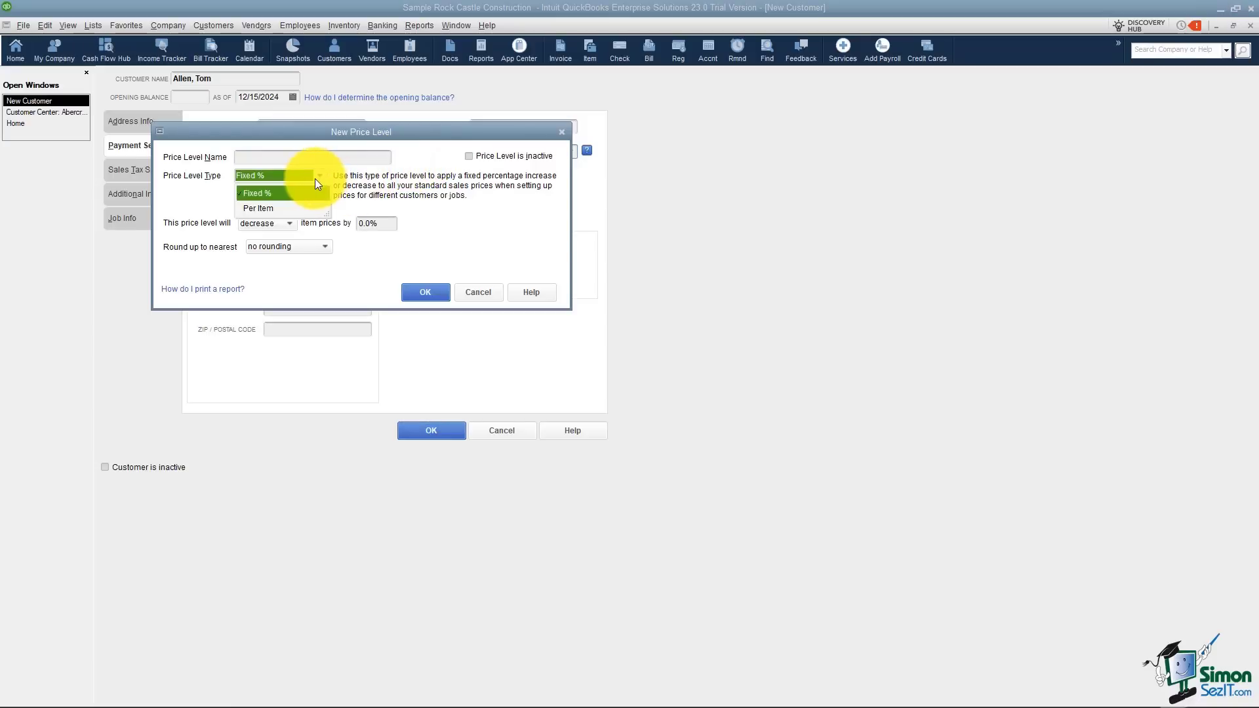
{"action": "left_click", "coordinate": [282, 195]}
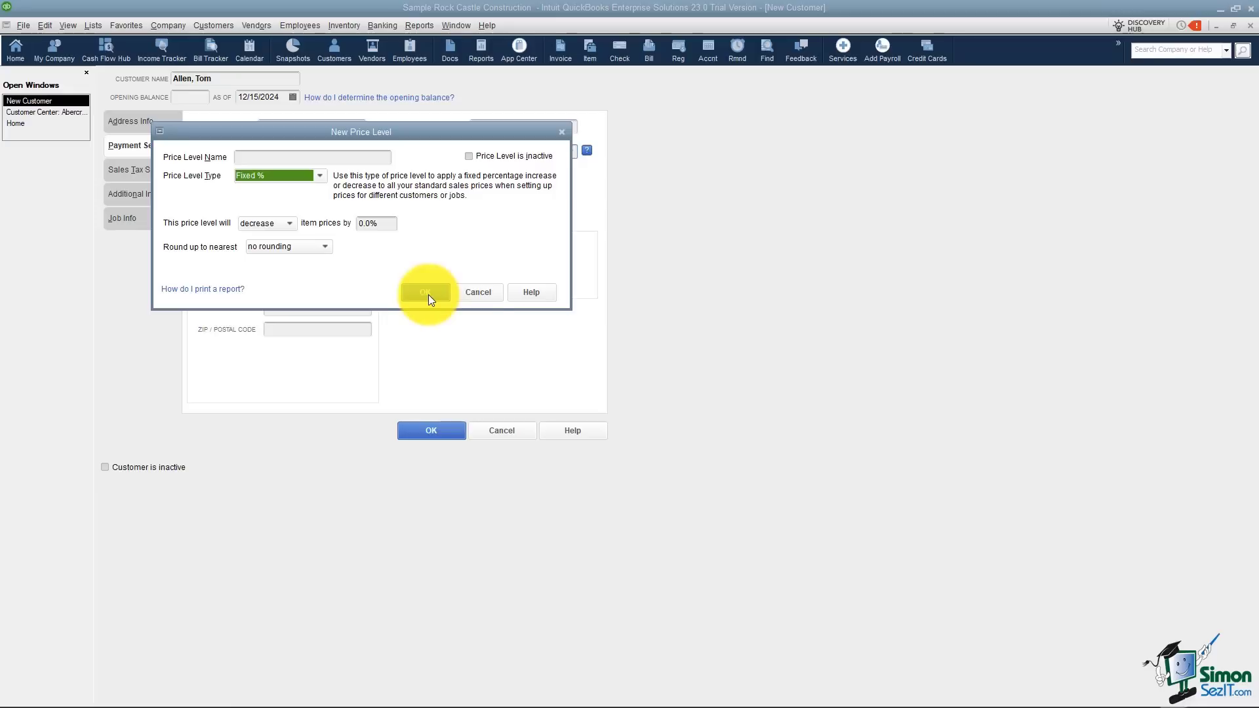
{"action": "left_click", "coordinate": [478, 292]}
{"action": "left_click", "coordinate": [570, 152]}
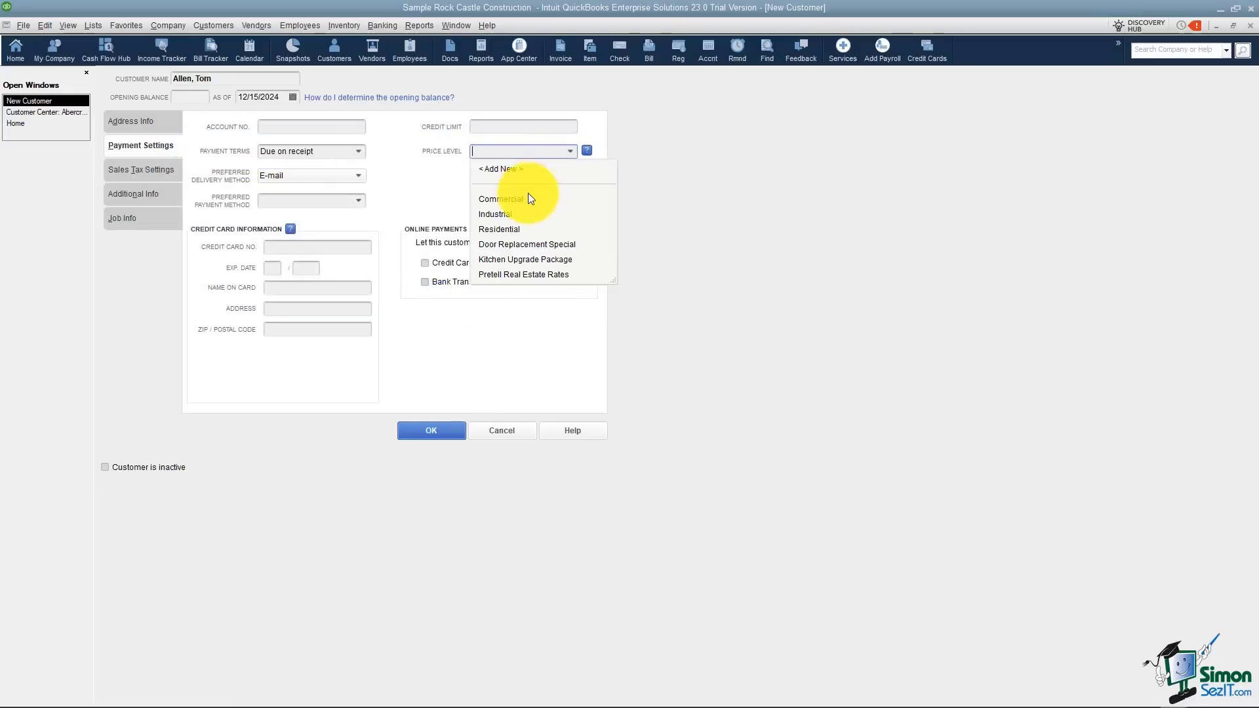
{"action": "left_click", "coordinate": [422, 198]}
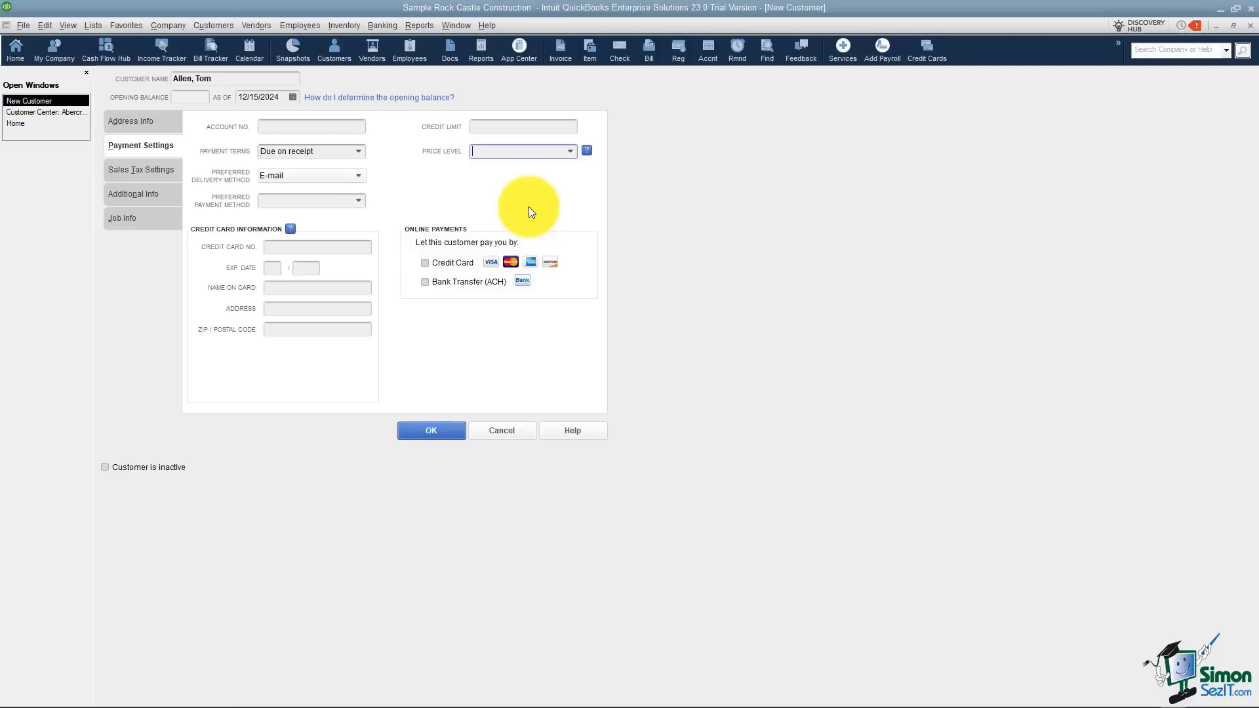
Review the tax code and tax item choices in the new customer's sales tax settings, keeping Tax and San Tomas.
{"action": "left_click", "coordinate": [143, 172]}
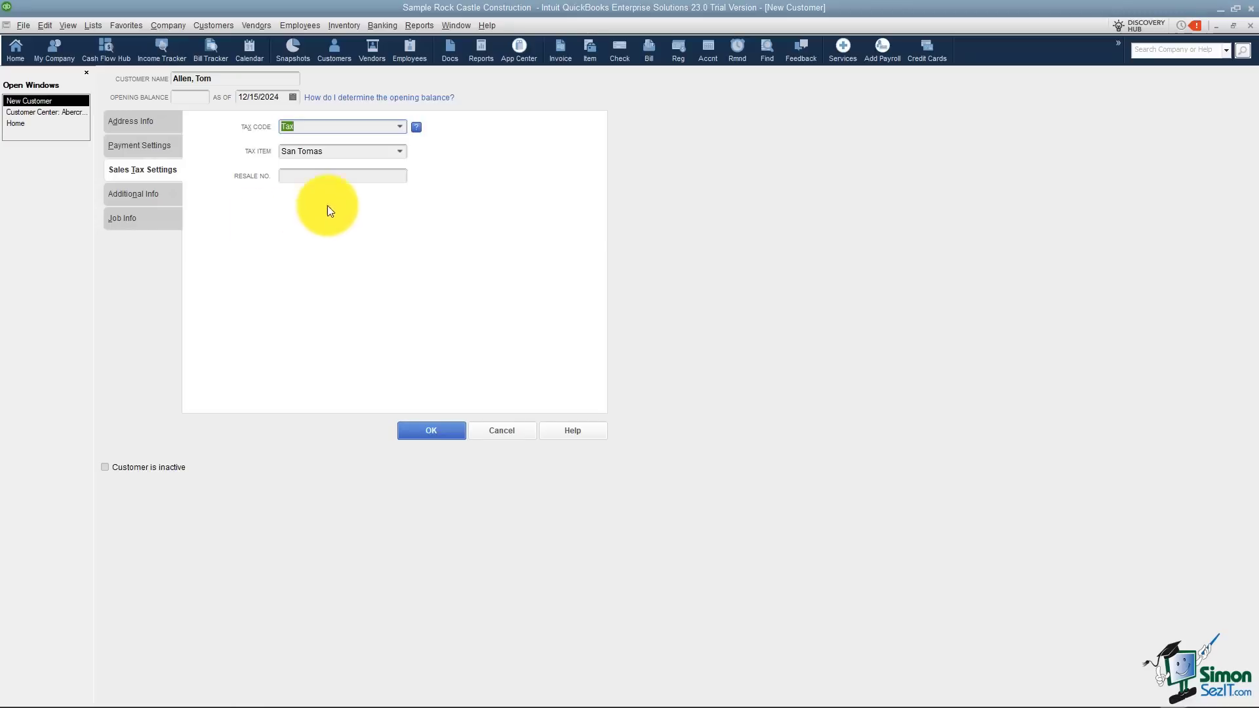
{"action": "left_click", "coordinate": [400, 126]}
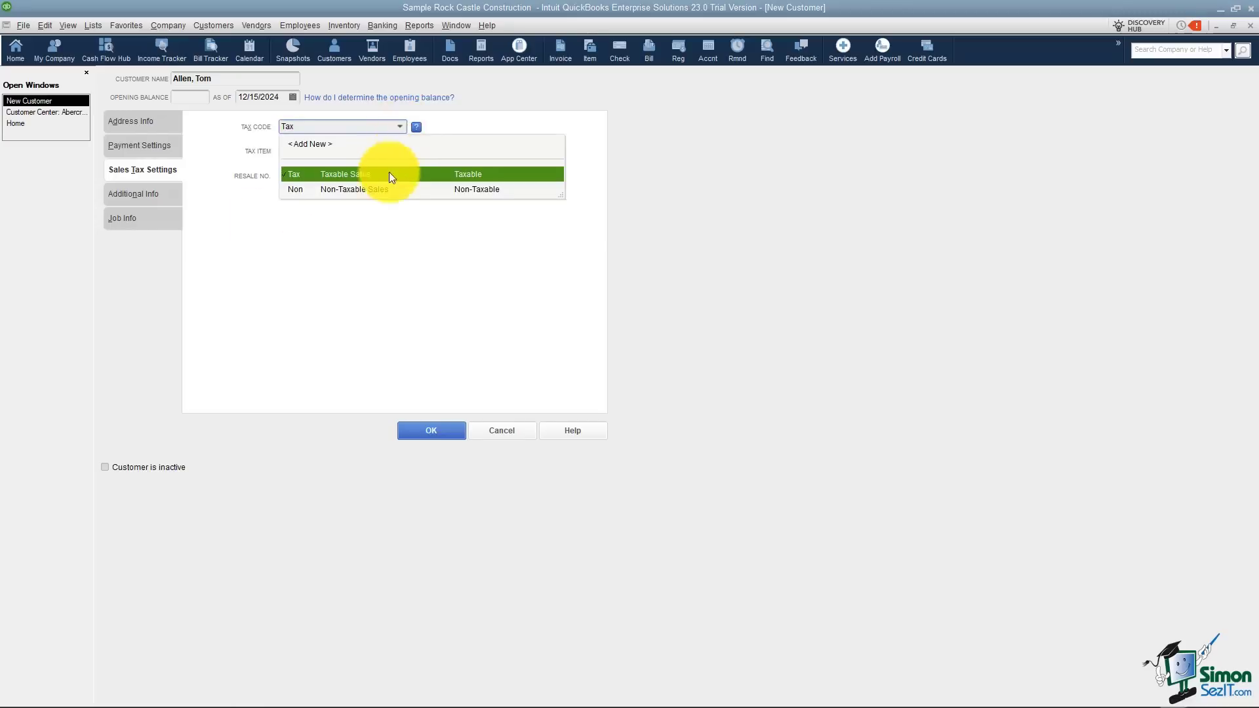
{"action": "left_click", "coordinate": [372, 219]}
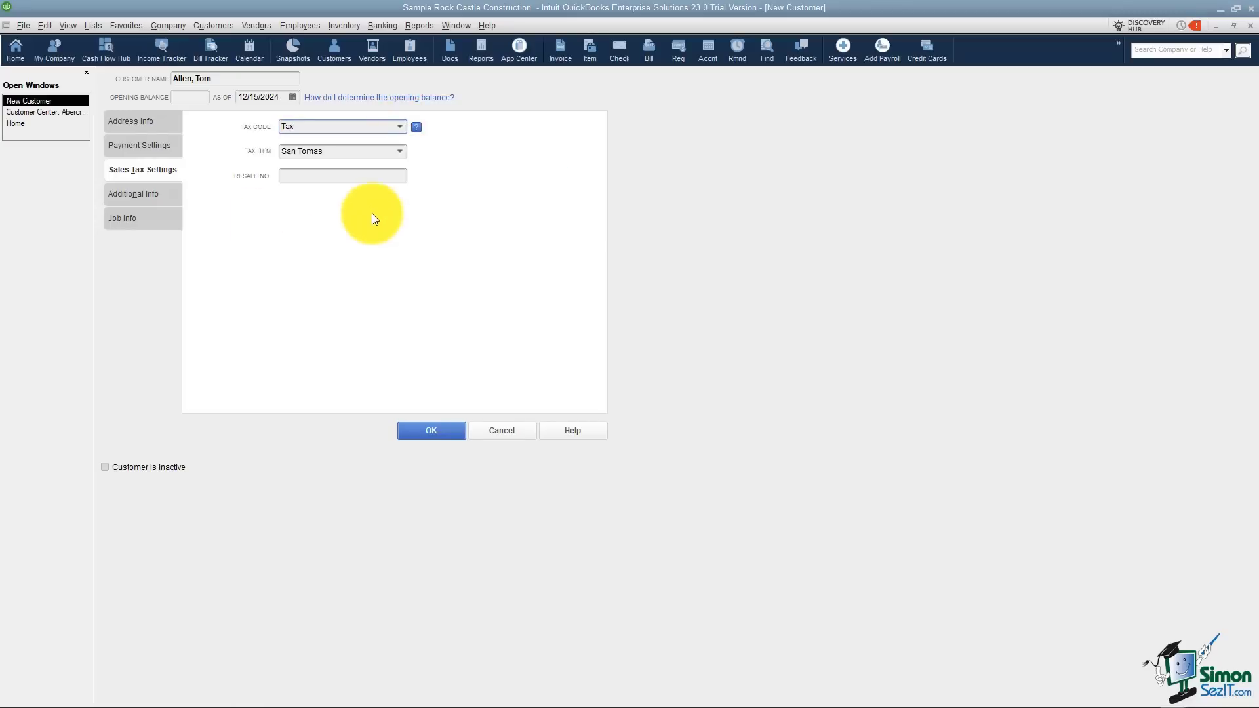
{"action": "left_click", "coordinate": [400, 151]}
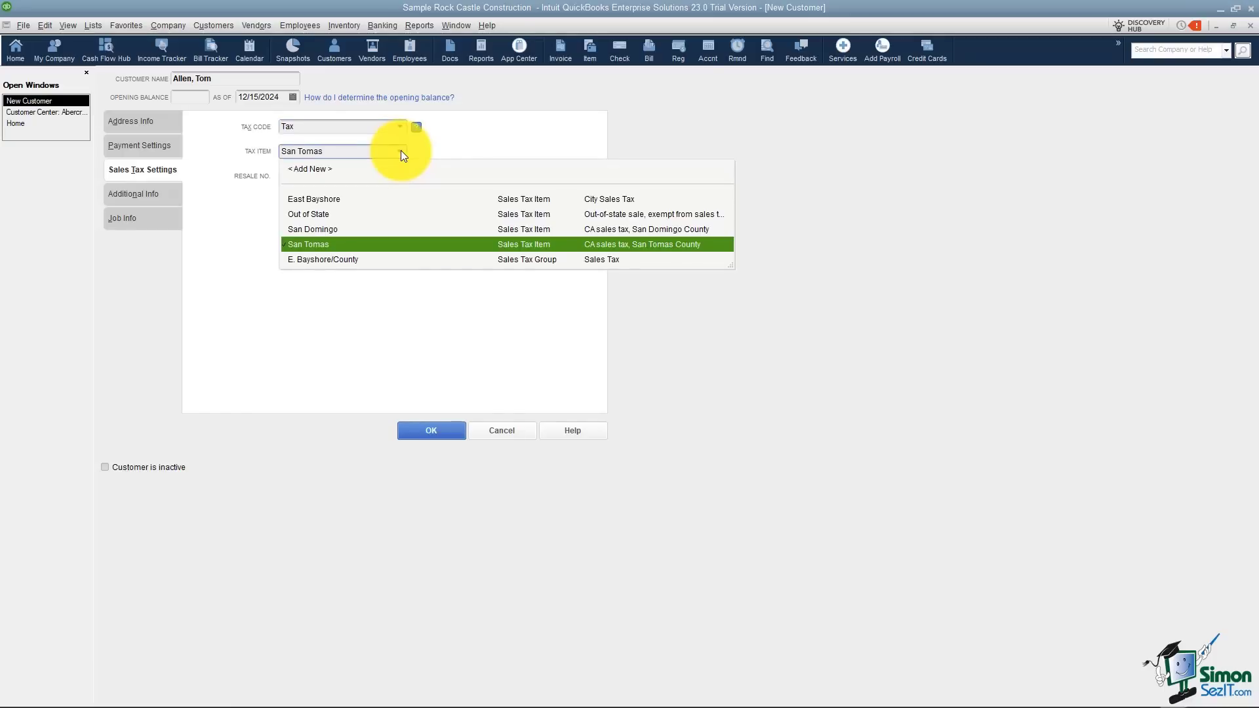
{"action": "left_click", "coordinate": [401, 153]}
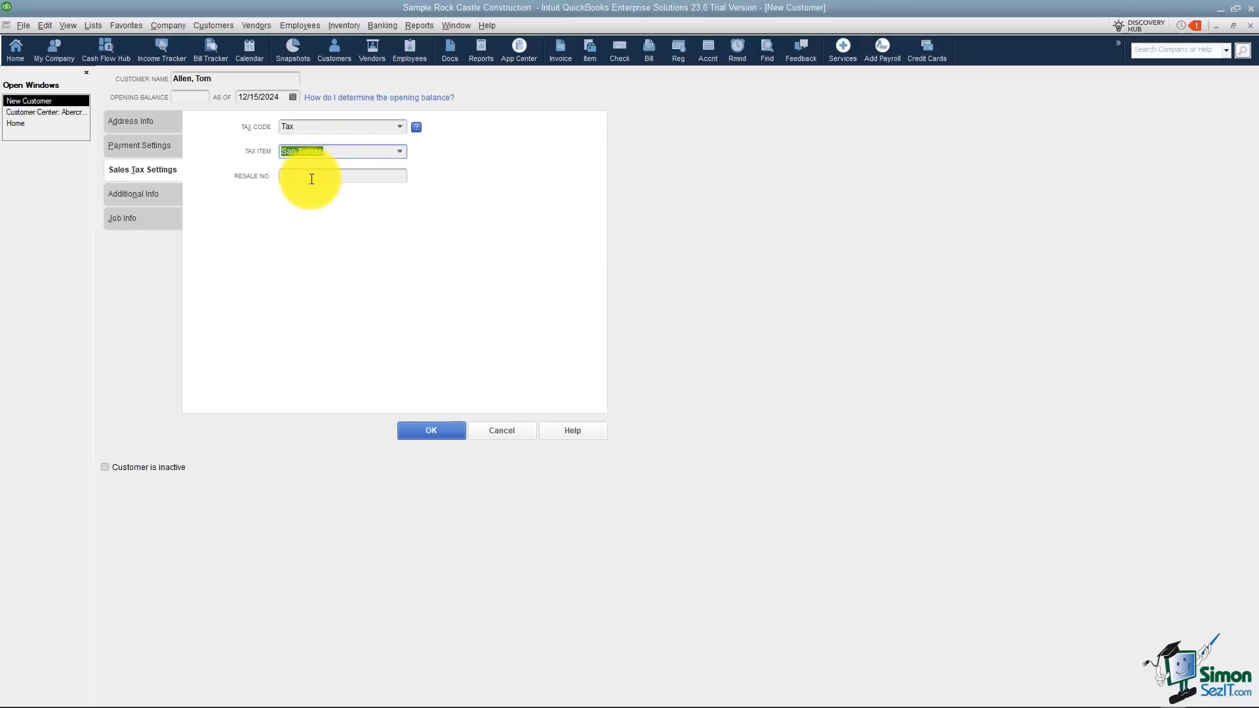
Review the customer type and rep choices in the new customer's additional information, leaving both fields blank.
{"action": "left_click", "coordinate": [143, 192]}
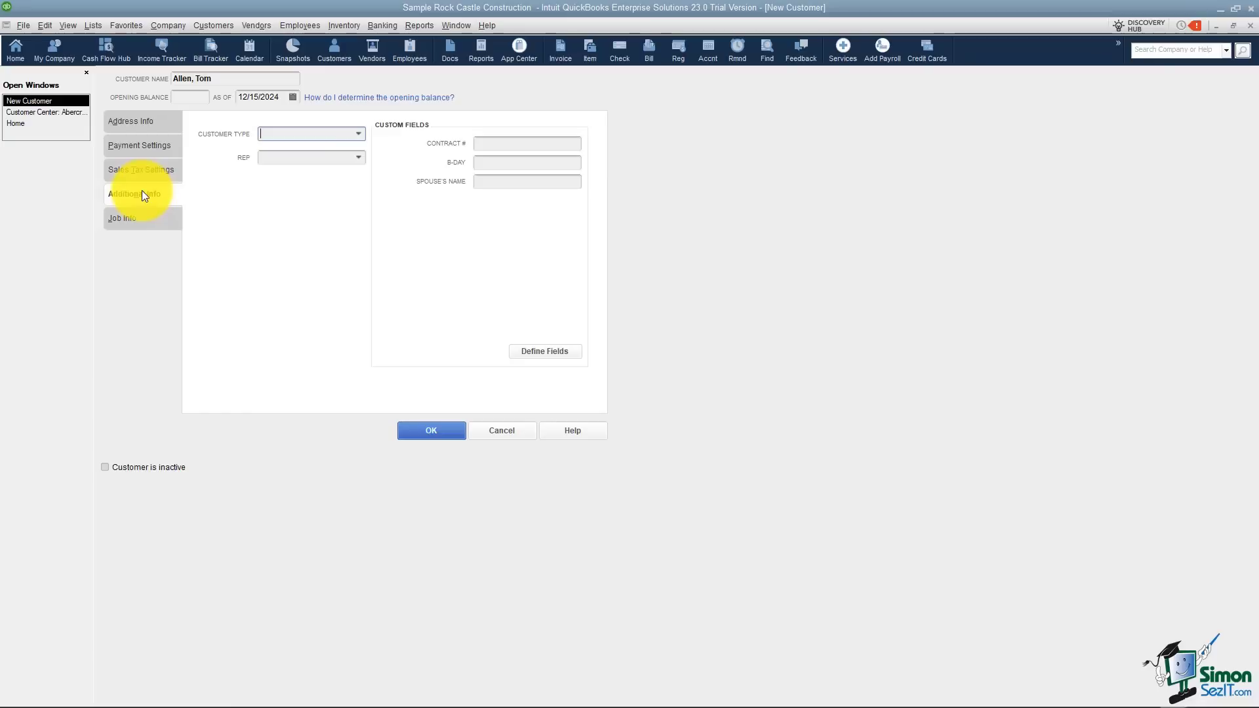
{"action": "left_click", "coordinate": [360, 133]}
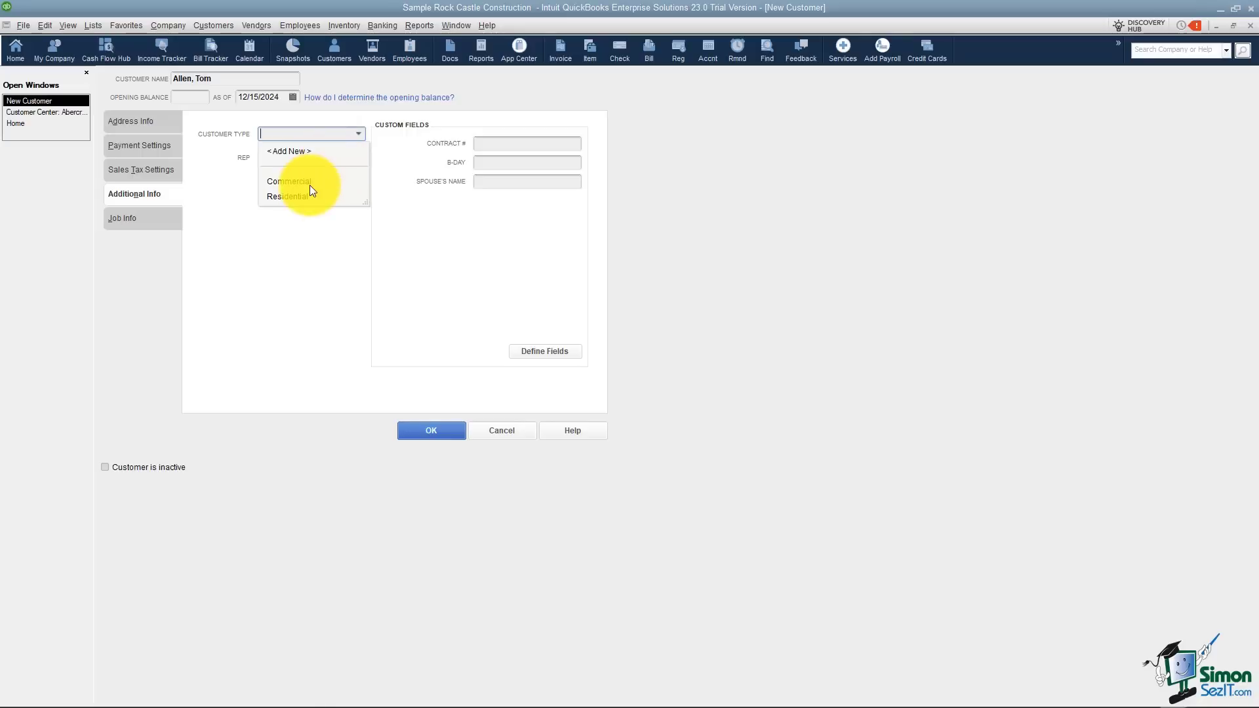
{"action": "left_click", "coordinate": [305, 241]}
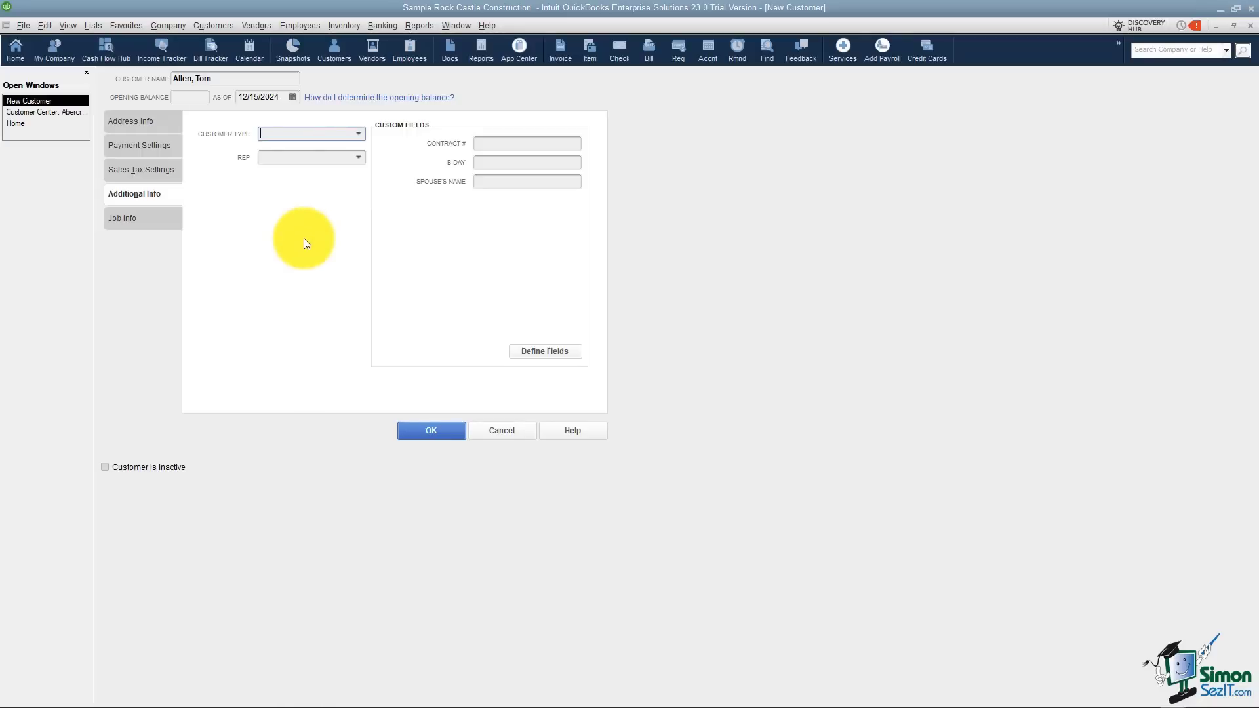
{"action": "left_click", "coordinate": [360, 158]}
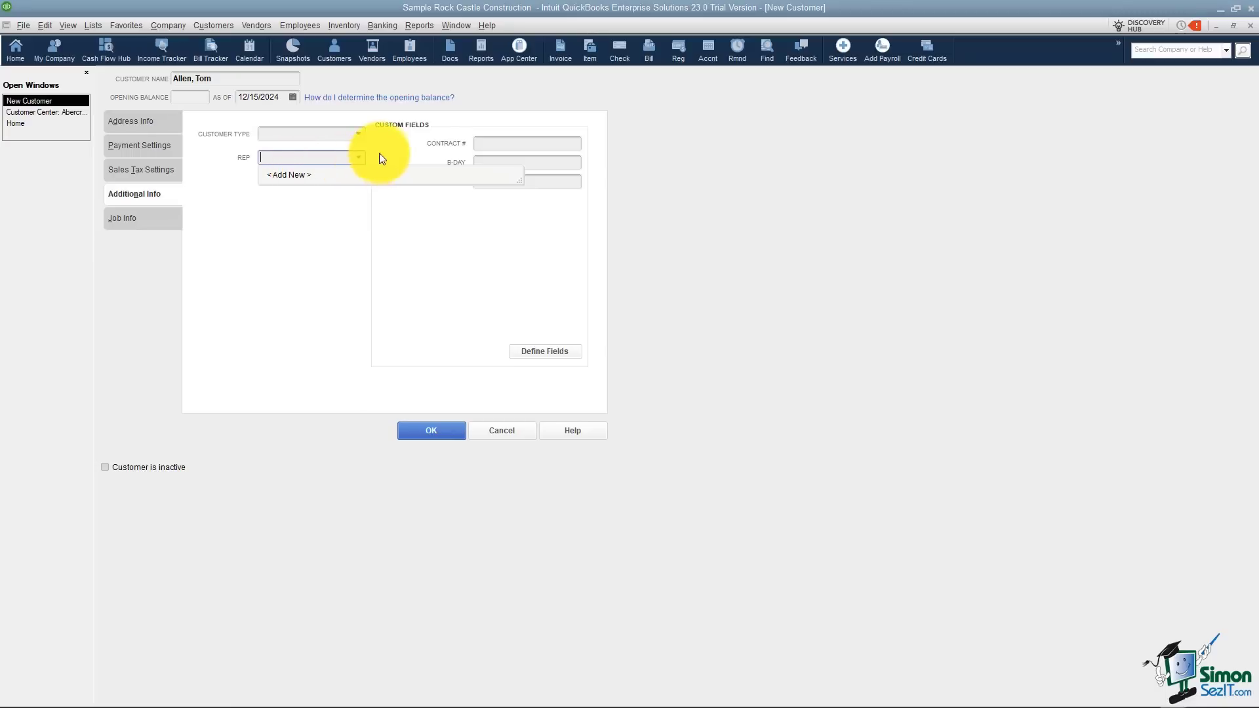
{"action": "left_click", "coordinate": [382, 155]}
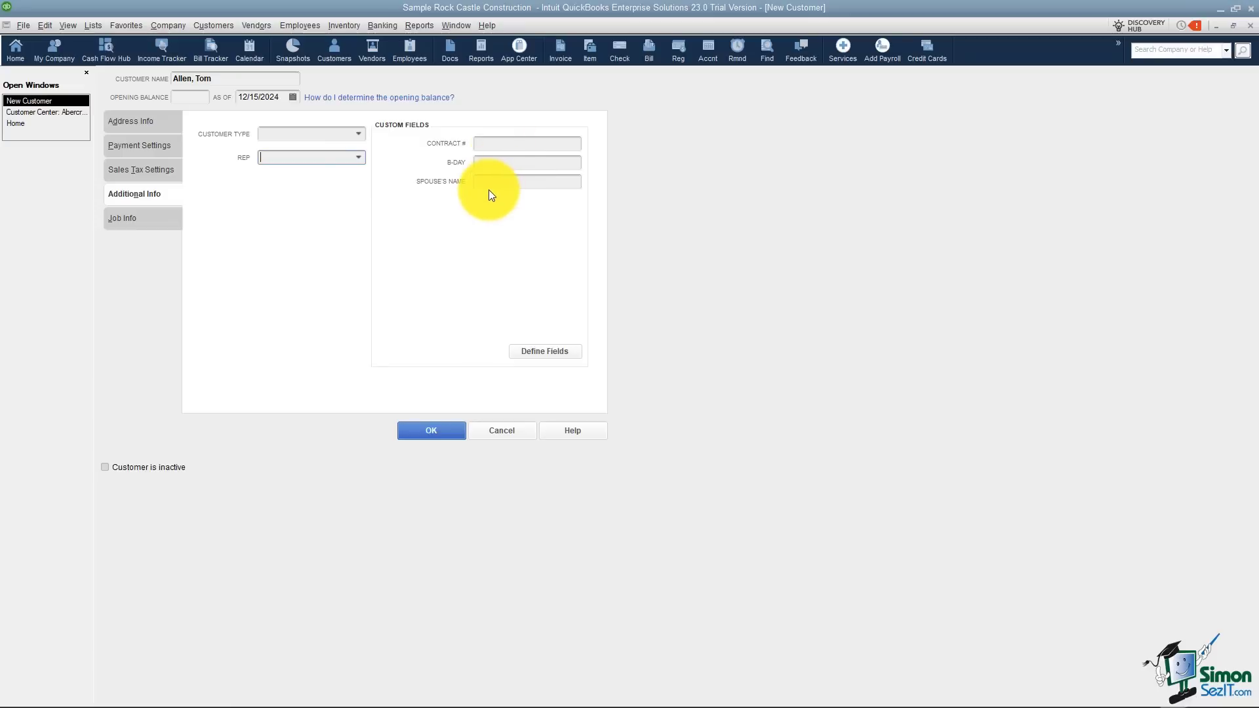
Define a custom field labelled Date of Birth for customers, vendors and employees, keeping Any text as its data type.
{"action": "left_click", "coordinate": [536, 350]}
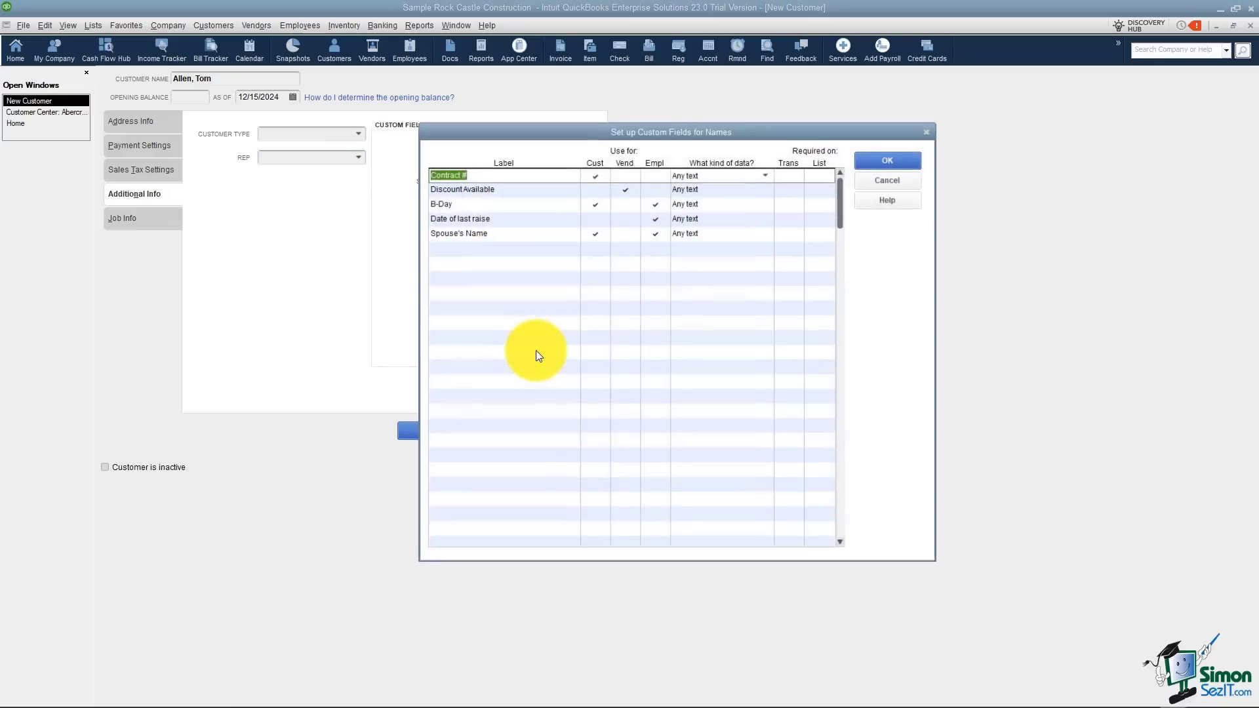
{"action": "left_click", "coordinate": [464, 247]}
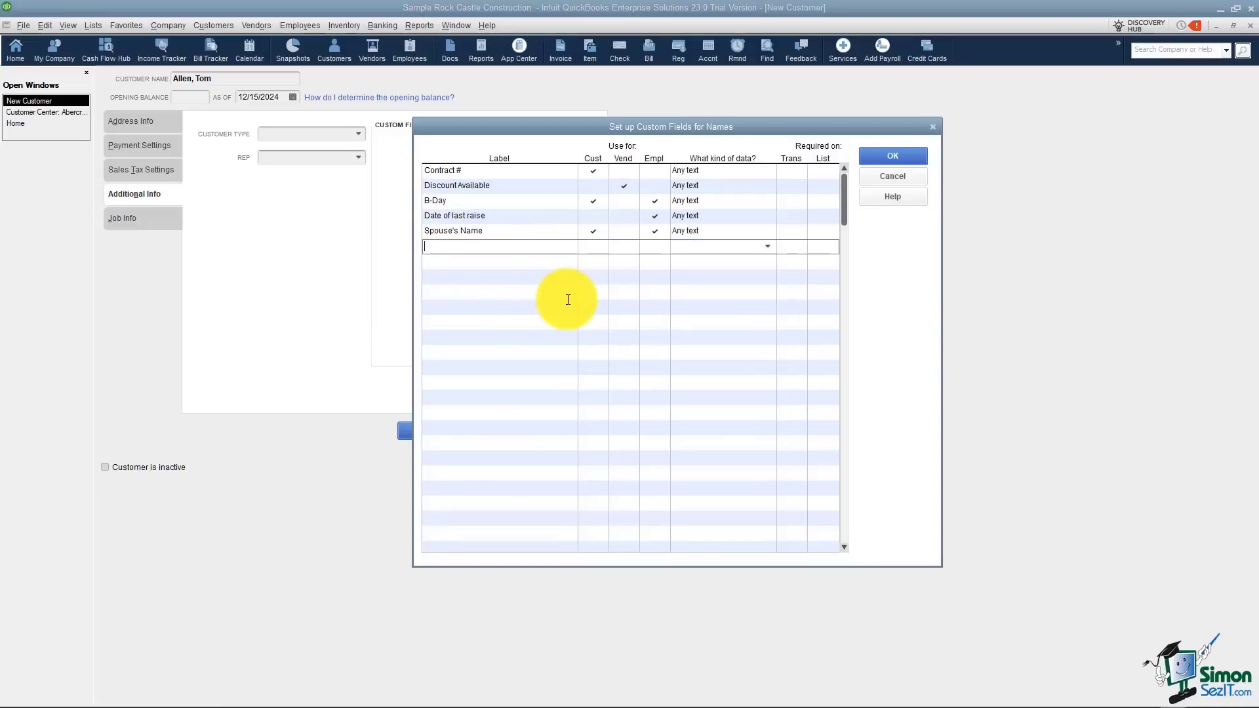
{"action": "type", "text": "Date of Birth"}
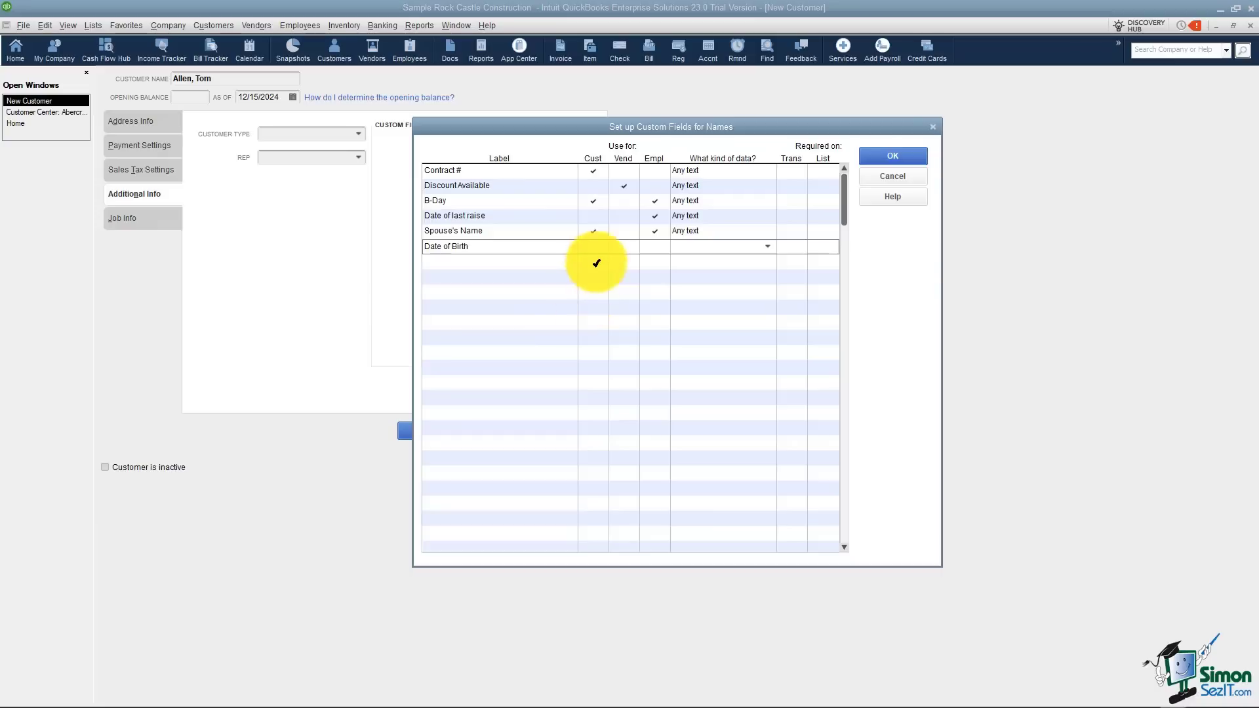
{"action": "left_click", "coordinate": [593, 248]}
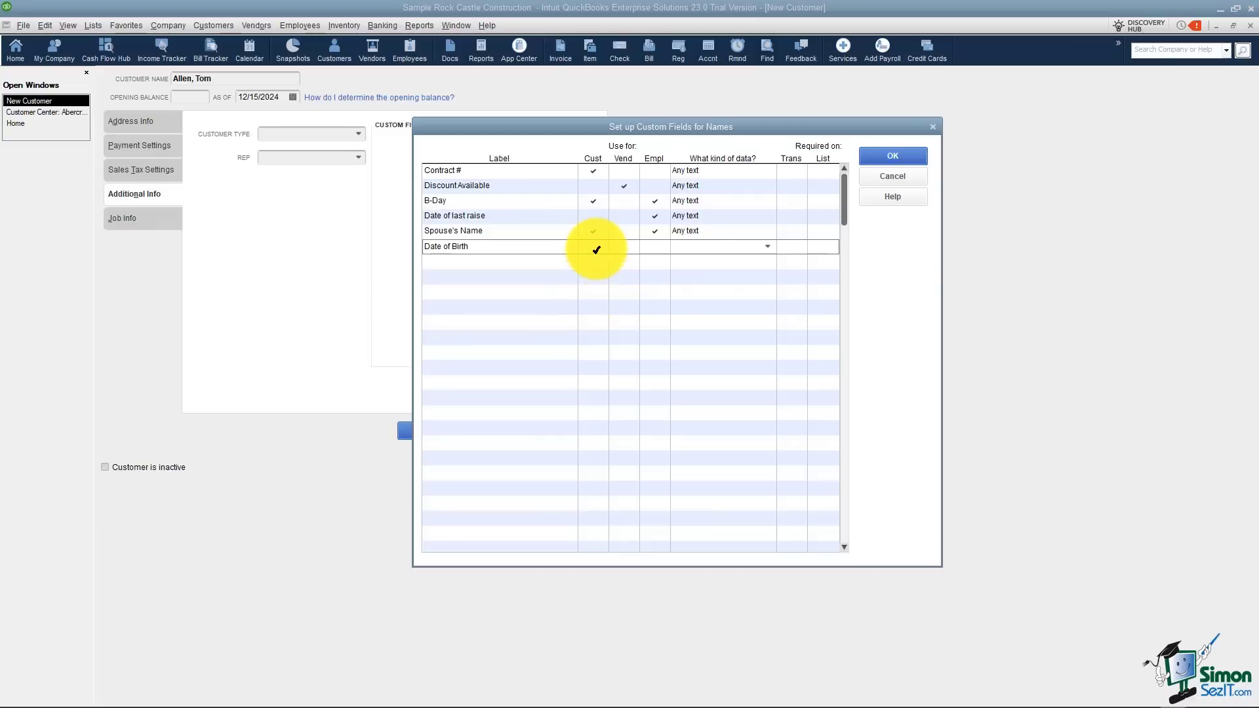
{"action": "left_click", "coordinate": [596, 249]}
{"action": "left_click", "coordinate": [626, 249]}
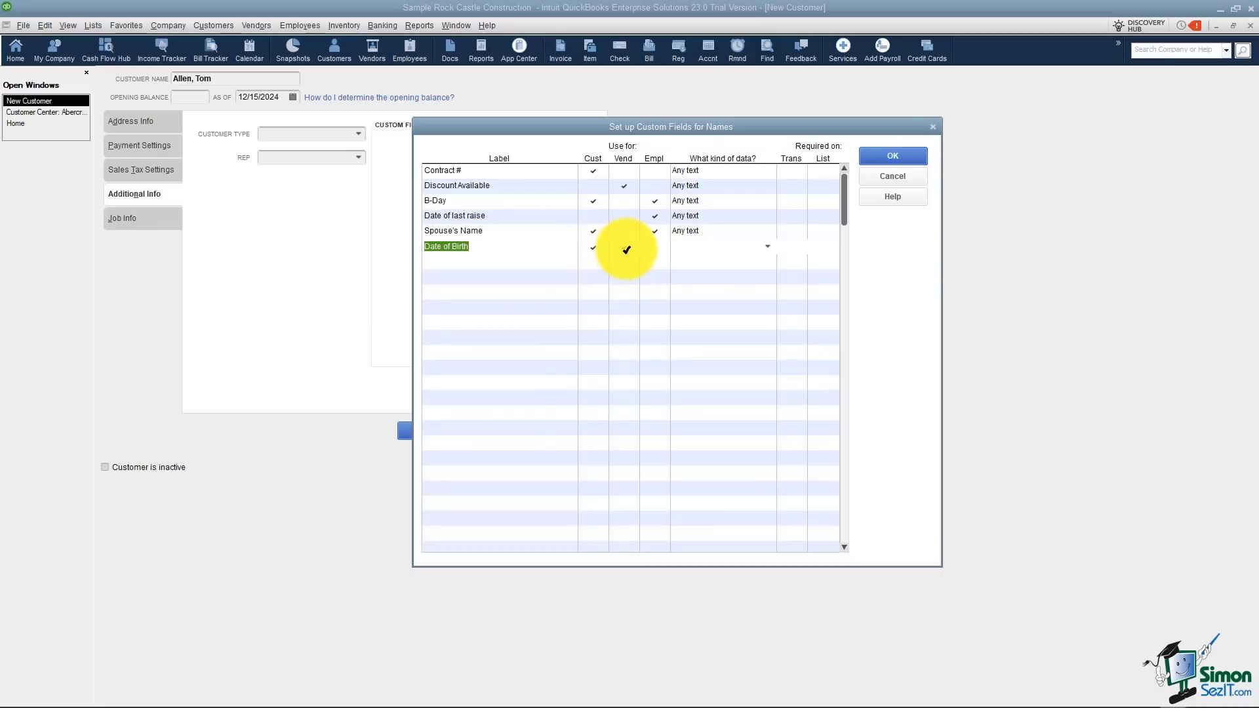
{"action": "left_click", "coordinate": [654, 248]}
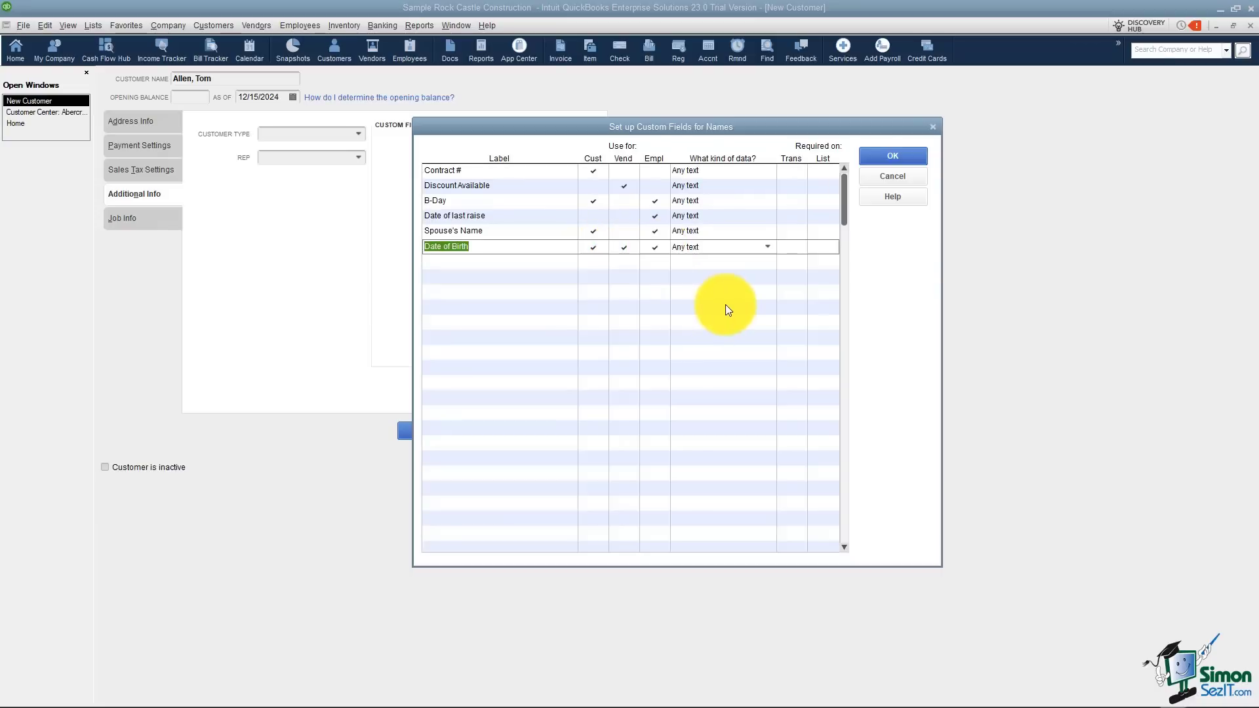
{"action": "left_click", "coordinate": [887, 156]}
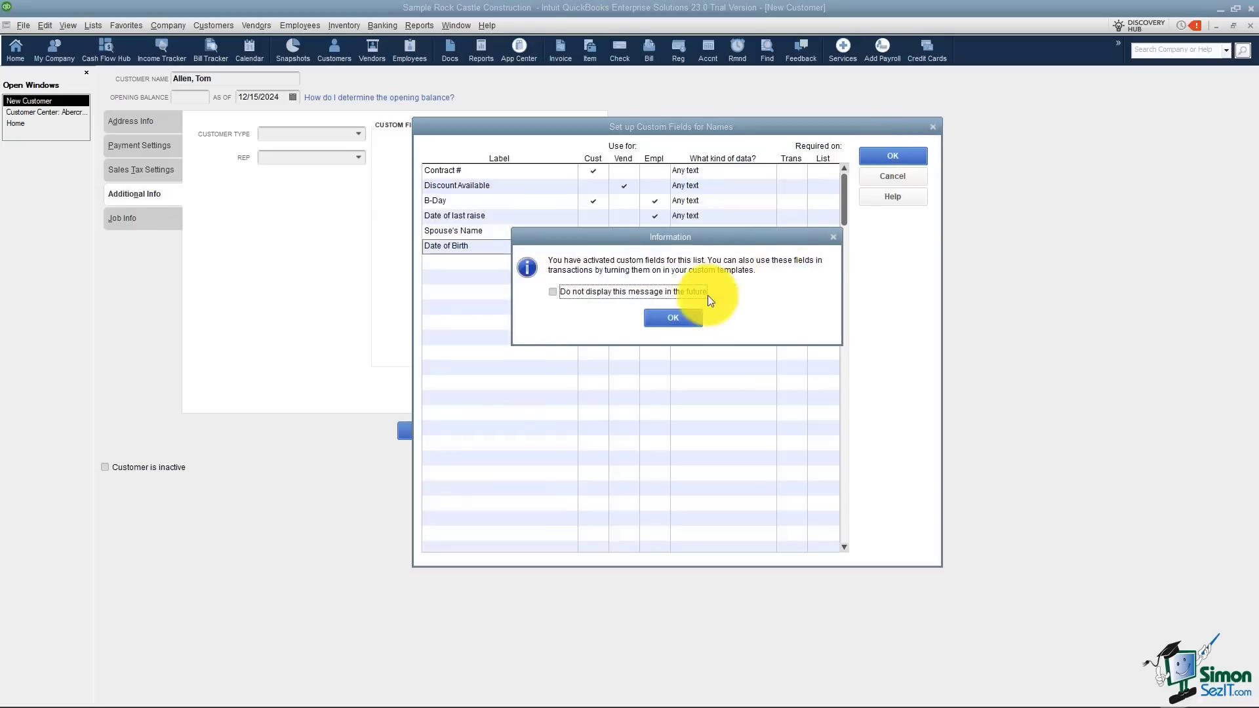
{"action": "left_click", "coordinate": [670, 317]}
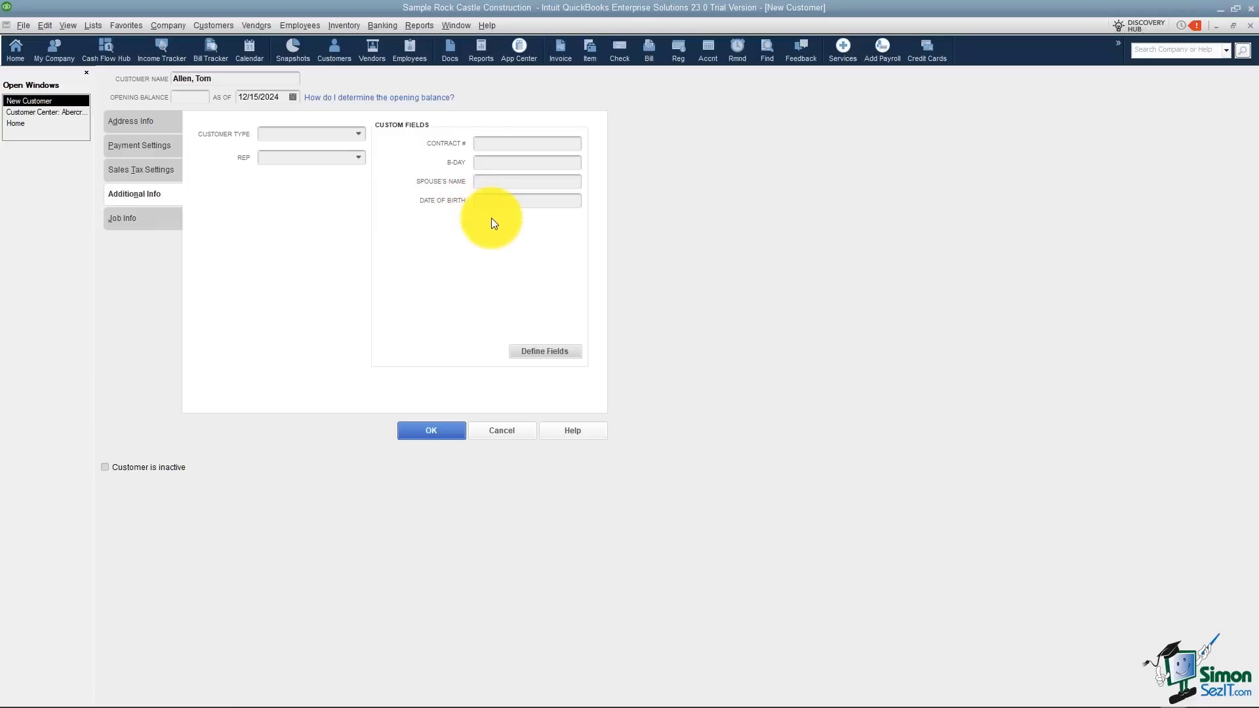
Save the new customer with the job information left blank, and sort the Customers & Jobs list by name.
{"action": "left_click", "coordinate": [143, 222]}
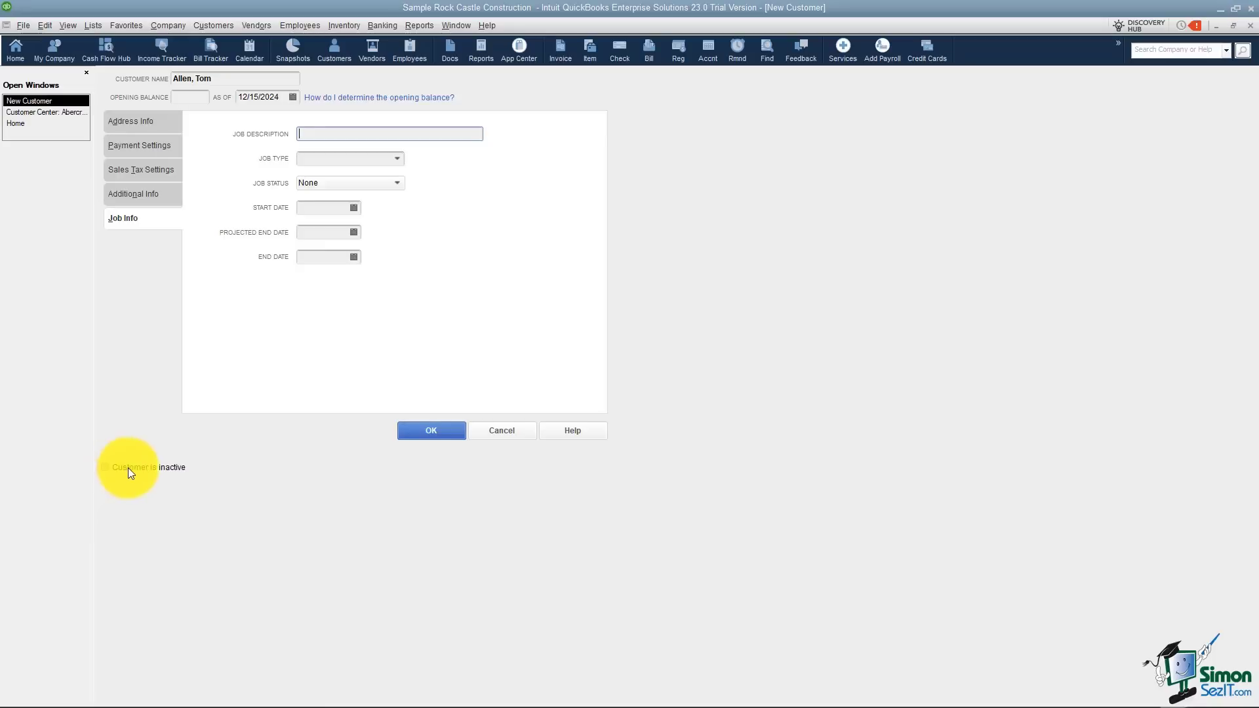
{"action": "left_click", "coordinate": [415, 428]}
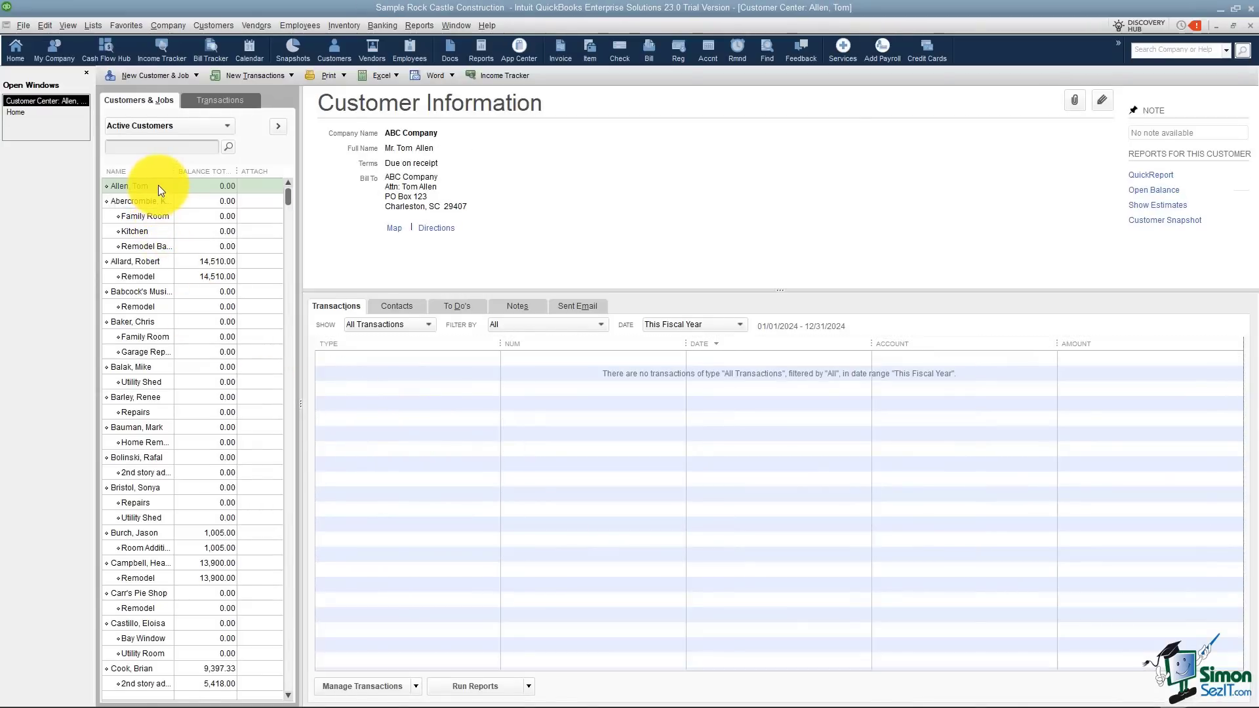
{"action": "left_click", "coordinate": [159, 185]}
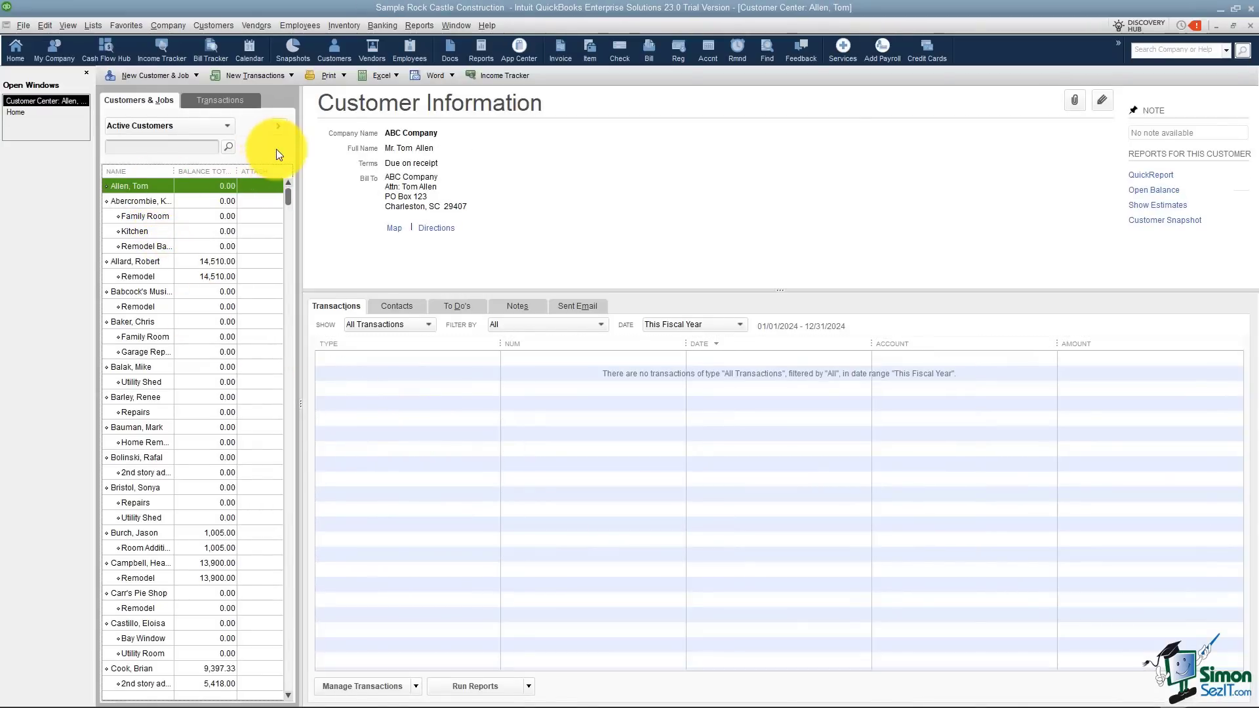
{"action": "left_click", "coordinate": [132, 171]}
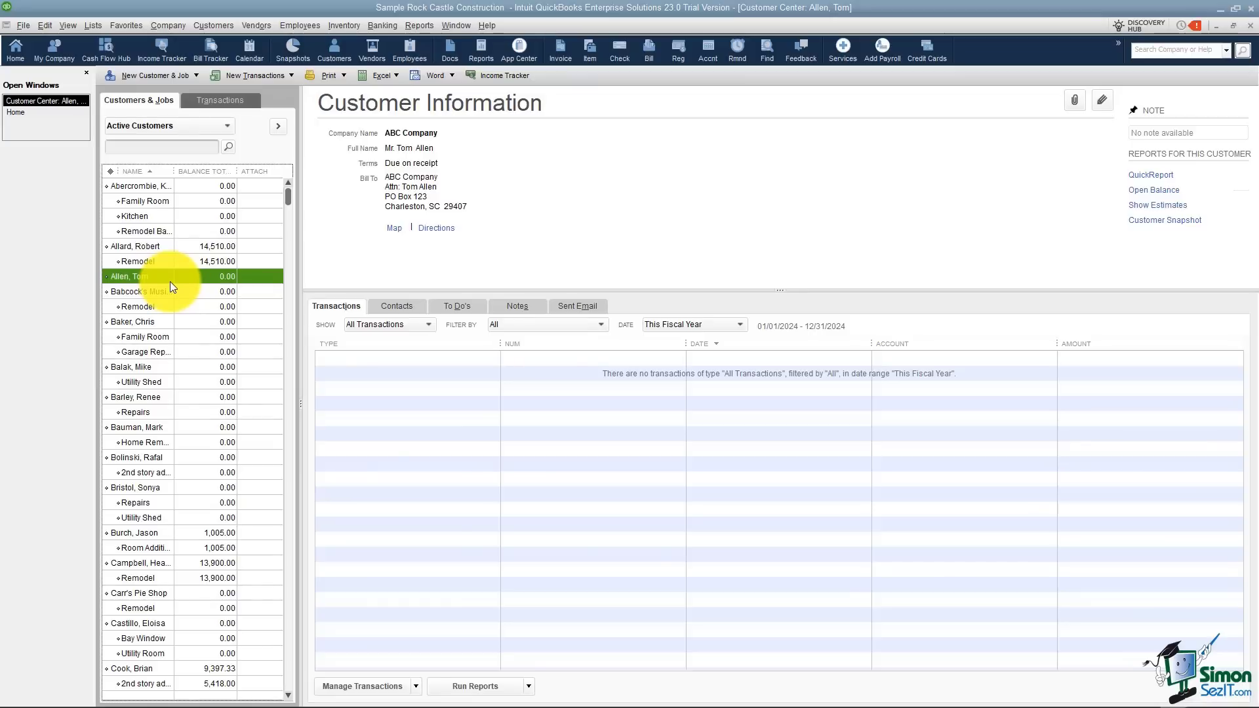
Add a job to the new customer and name it Kitchen Remodel.
{"action": "left_click", "coordinate": [194, 76]}
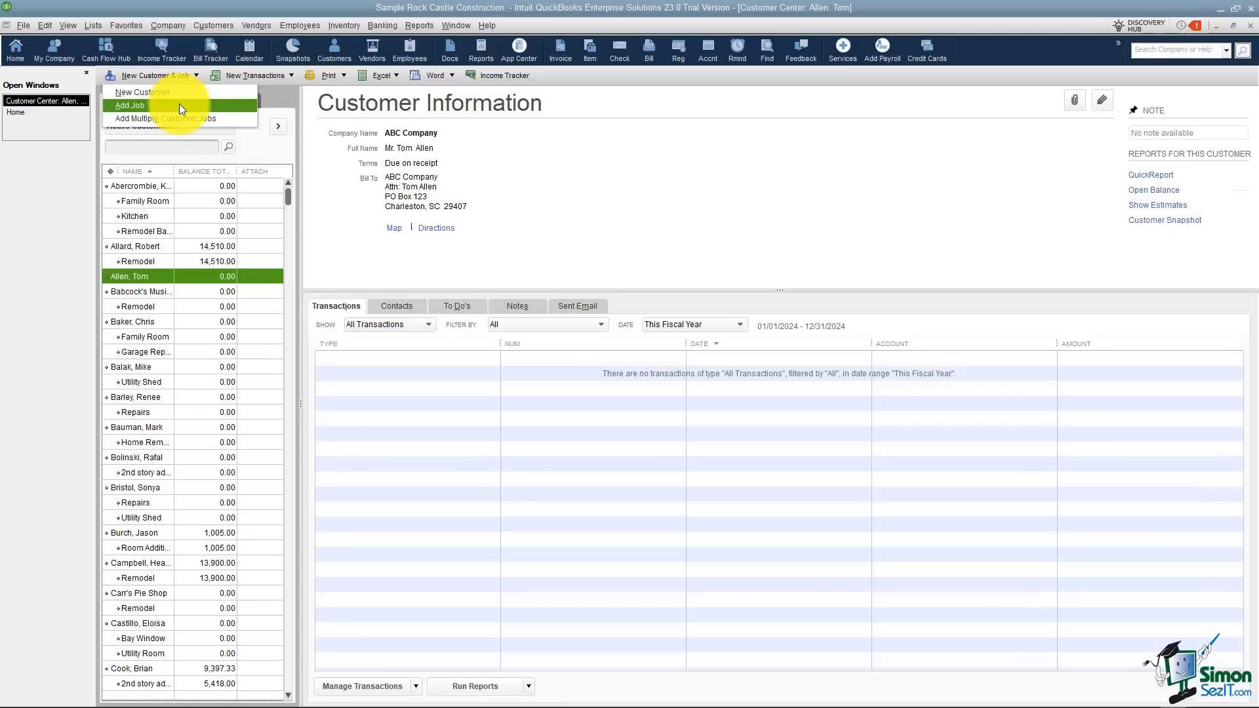
{"action": "left_click", "coordinate": [179, 104]}
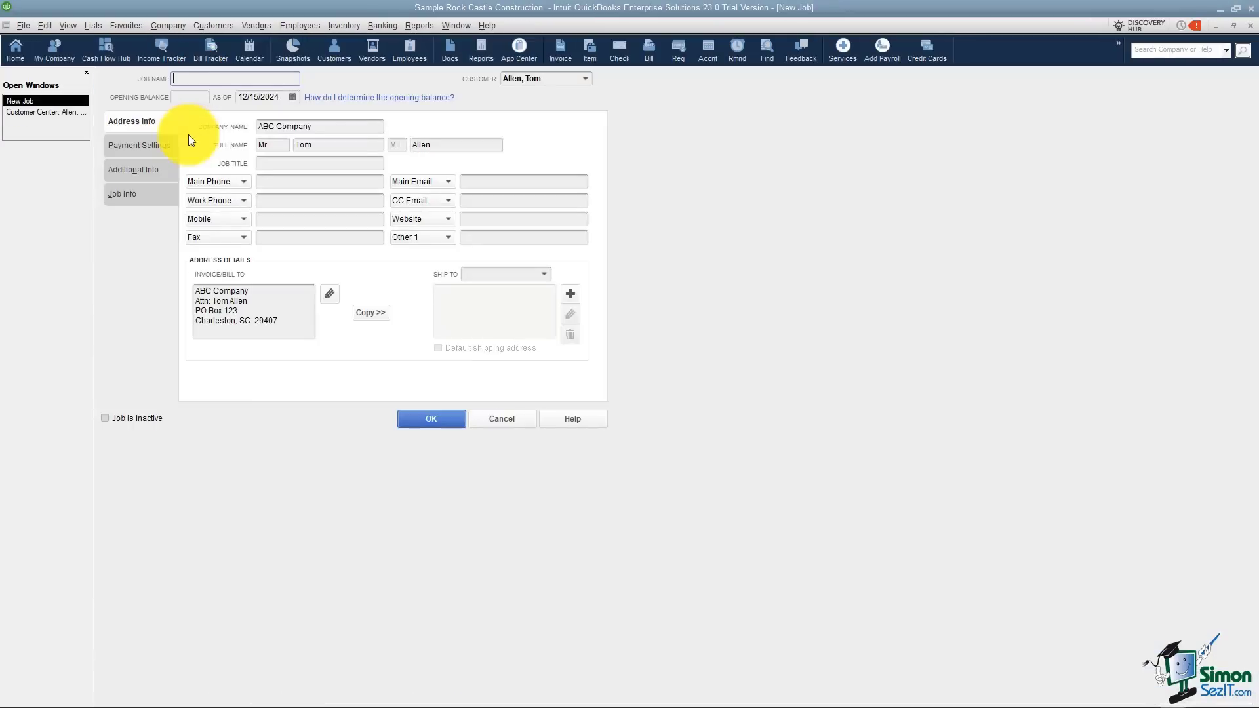
{"action": "type", "text": "Ki"}
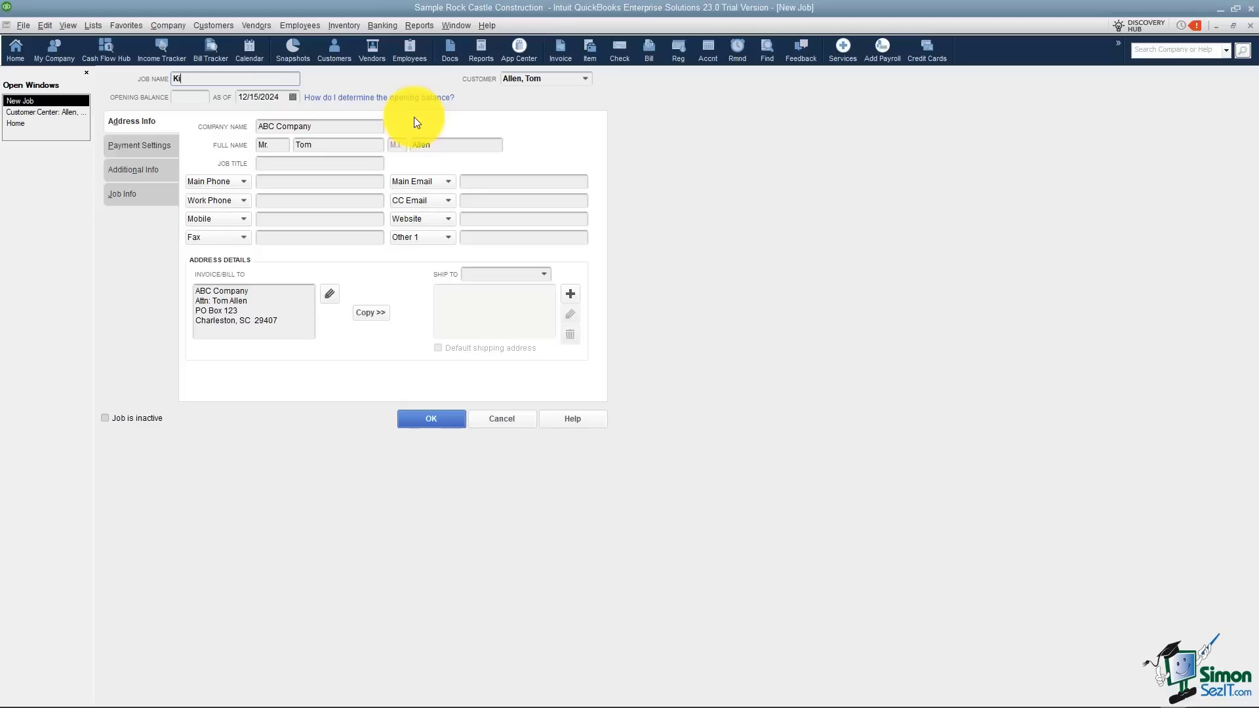
{"action": "type", "text": "tchen Remodel"}
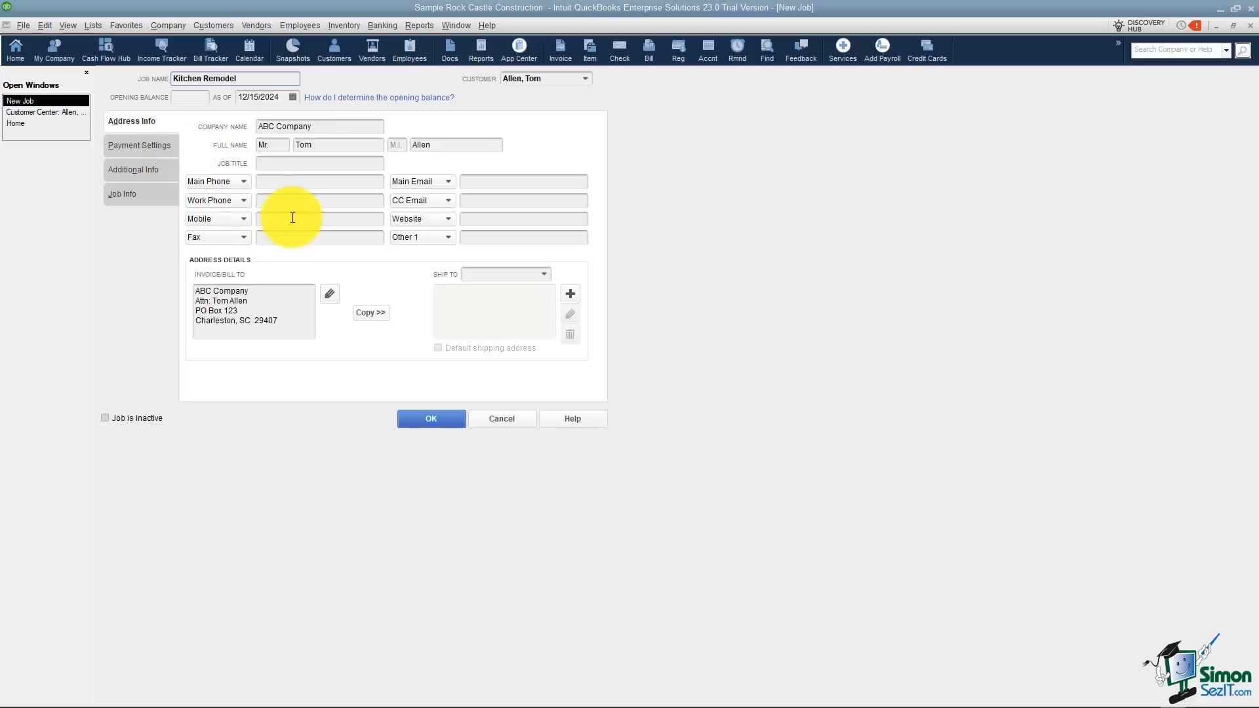
Review the job type and job status choices, keeping the type blank and the status None, and save the Kitchen Remodel job.
{"action": "left_click", "coordinate": [132, 196]}
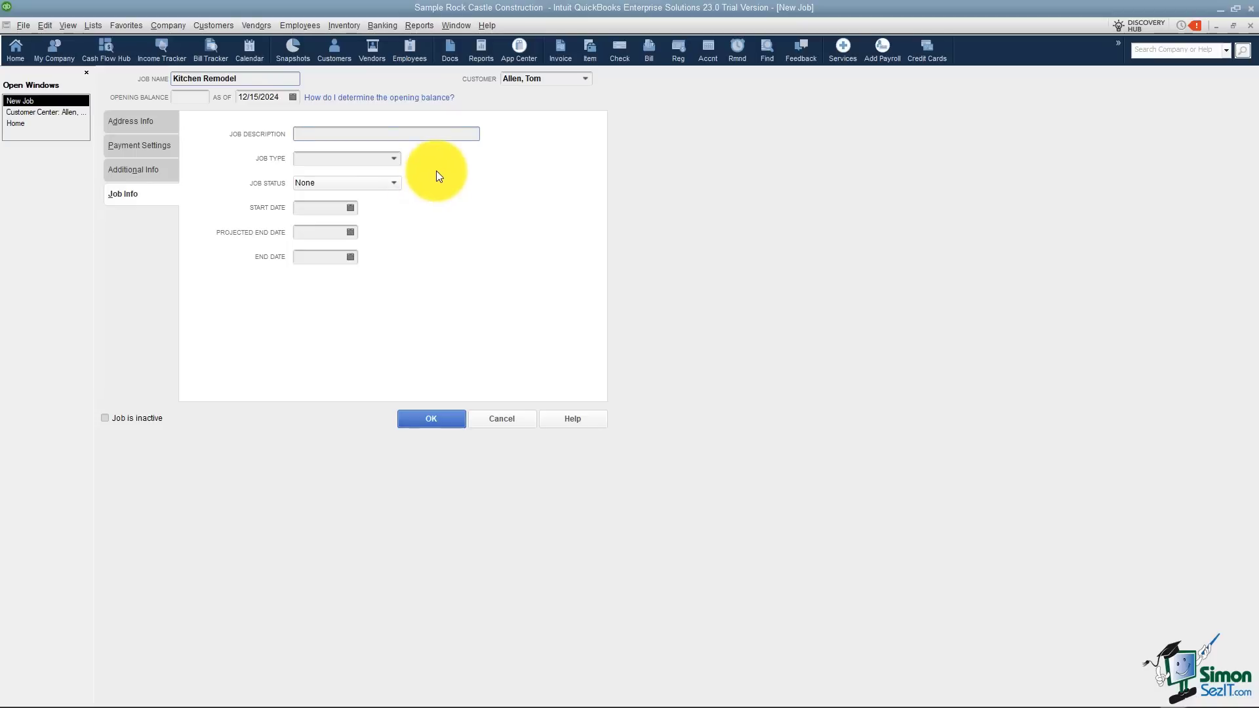
{"action": "left_click", "coordinate": [395, 158]}
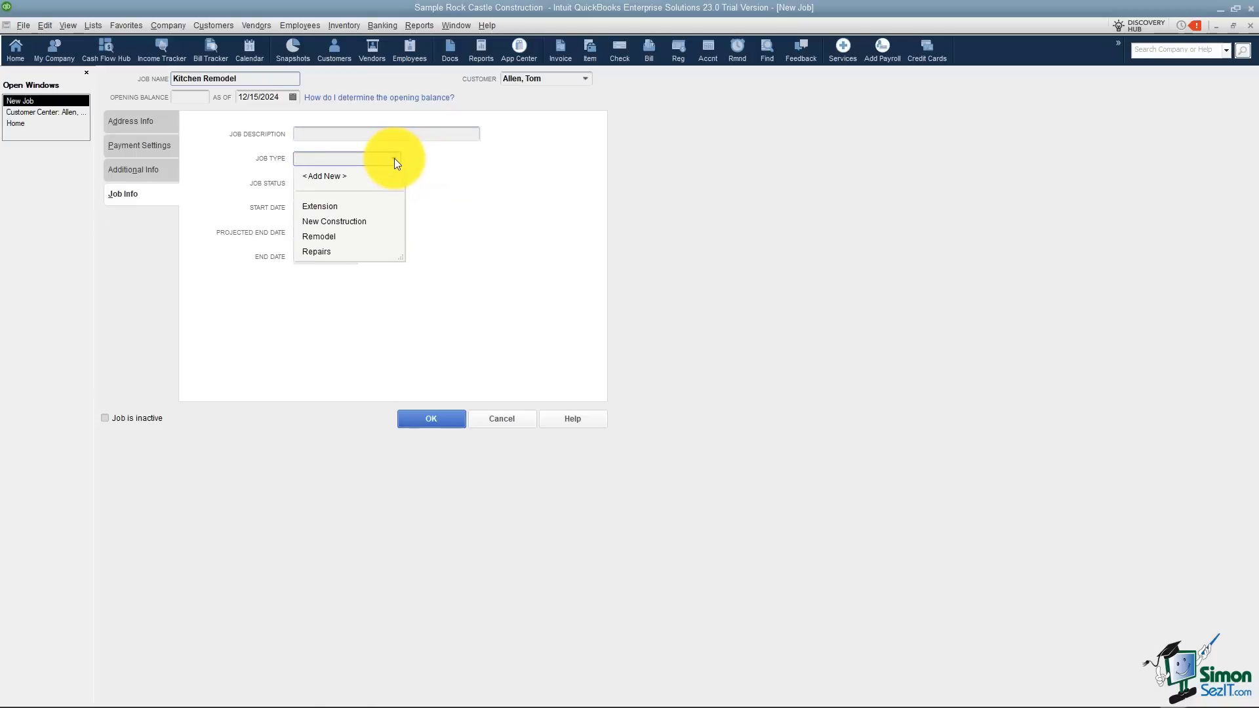
{"action": "left_click", "coordinate": [423, 187]}
{"action": "left_click", "coordinate": [393, 185]}
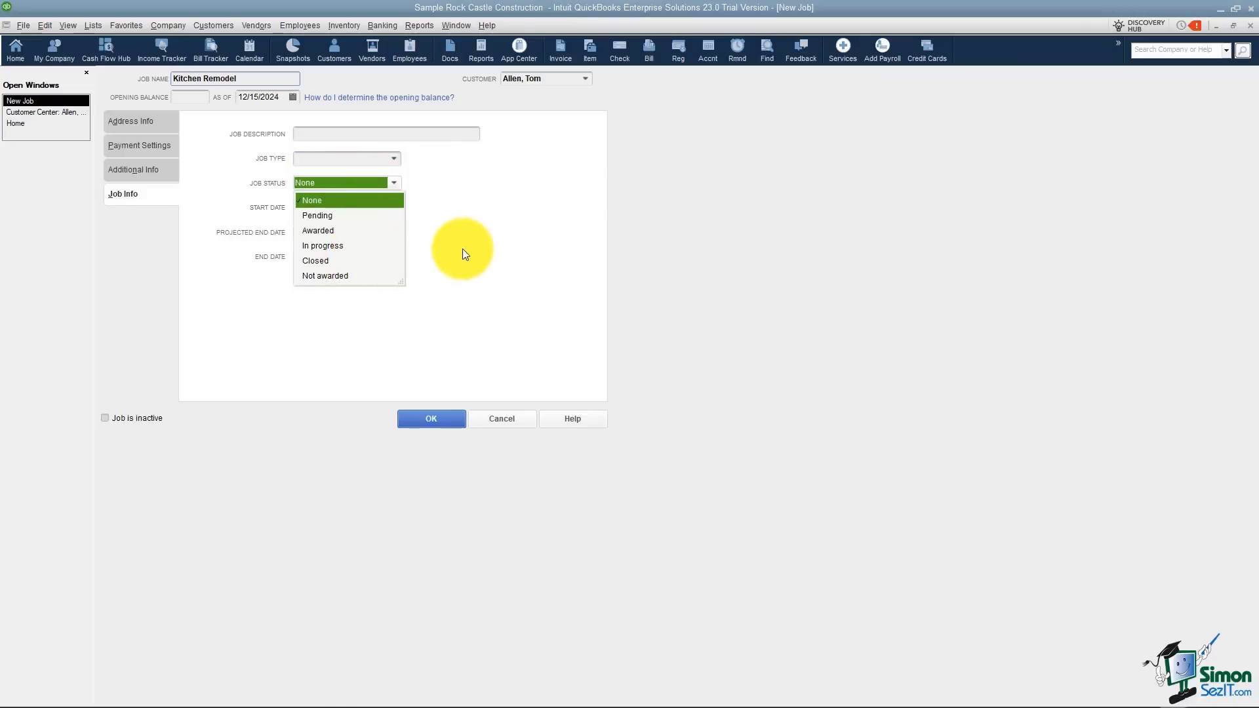
{"action": "left_click", "coordinate": [422, 237]}
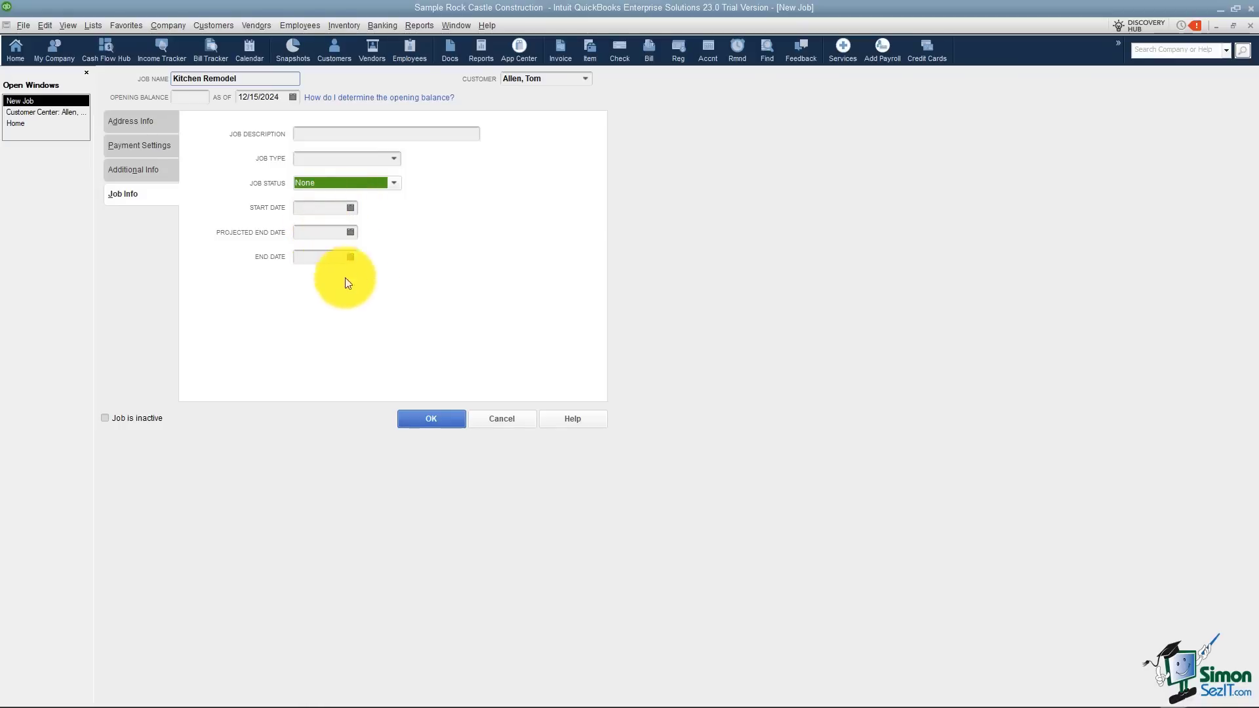
{"action": "left_click", "coordinate": [420, 419]}
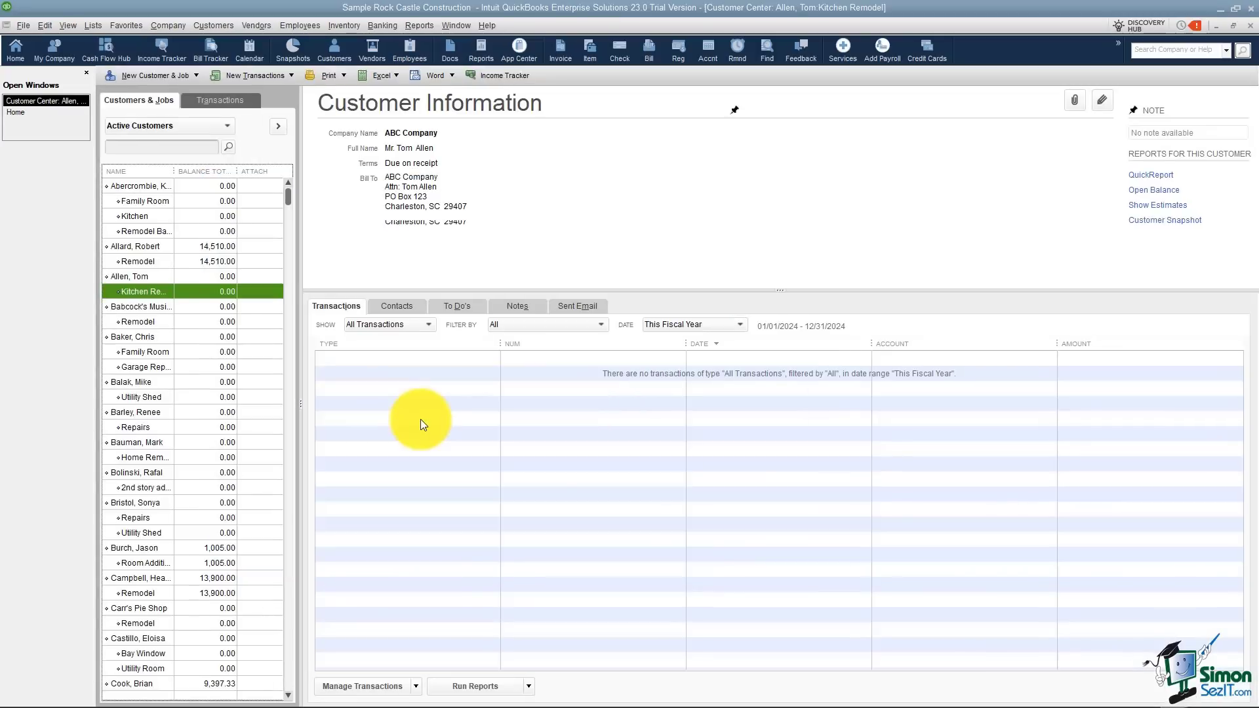
{"action": "left_click_drag", "start_coordinate": [145, 291], "coordinate": [178, 278]}
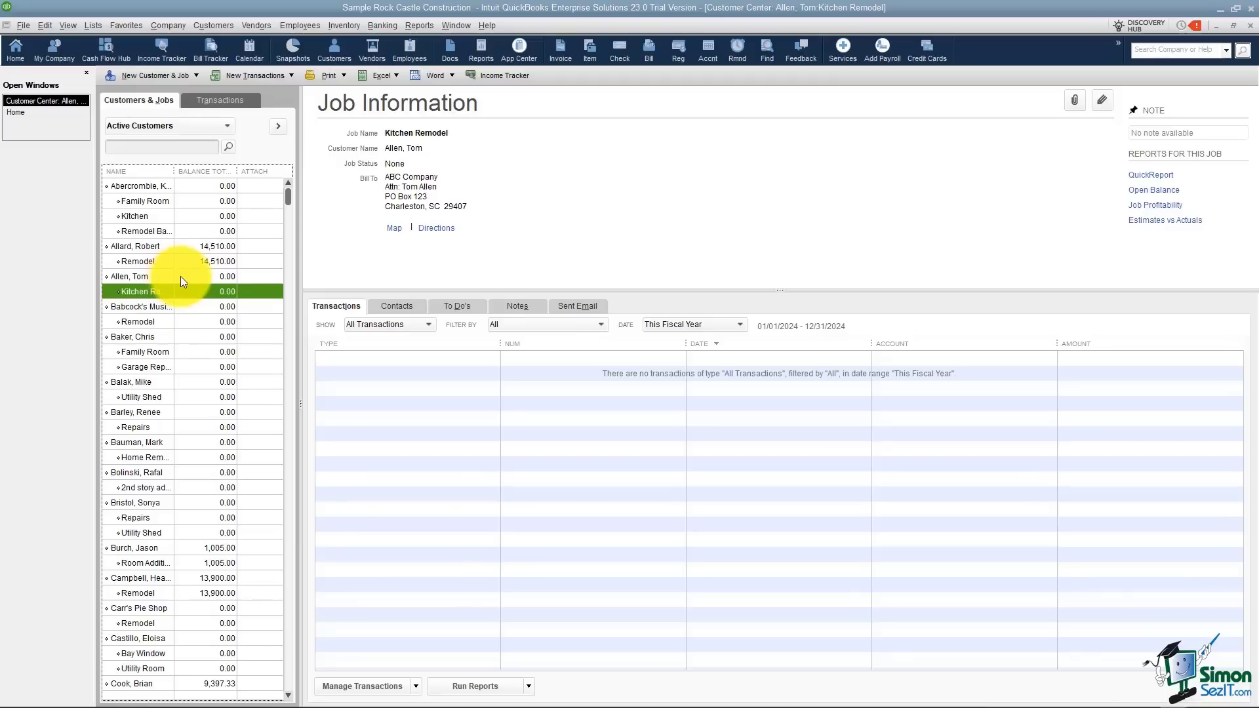